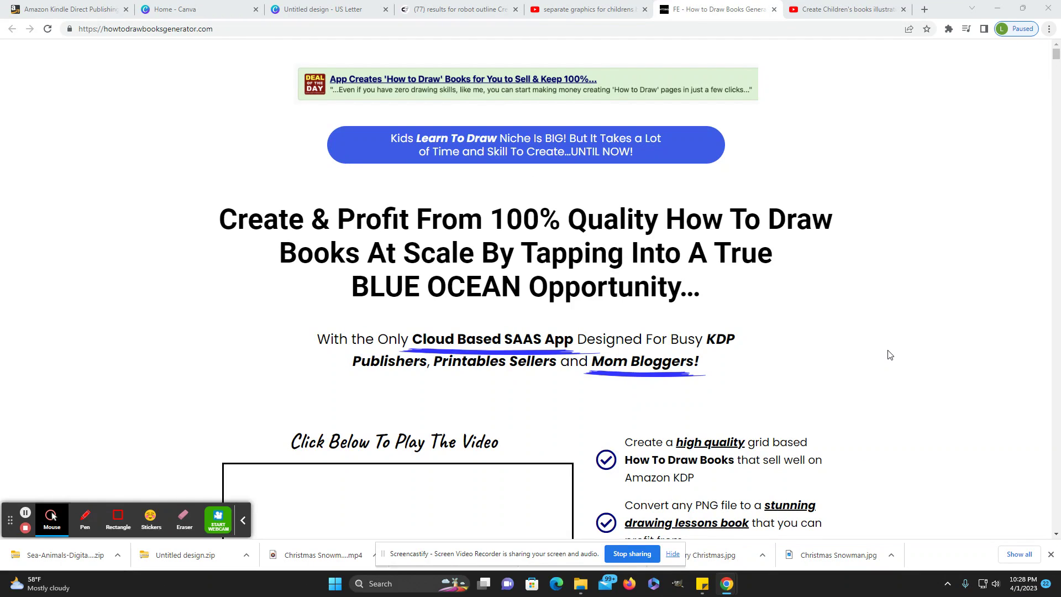
# - Look through the How to Draw Books Generator sales page from its headline to the section on what How To Draw books are
pyautogui.scroll(-5, 889, 355)
pyautogui.scroll(-6, 889, 356)
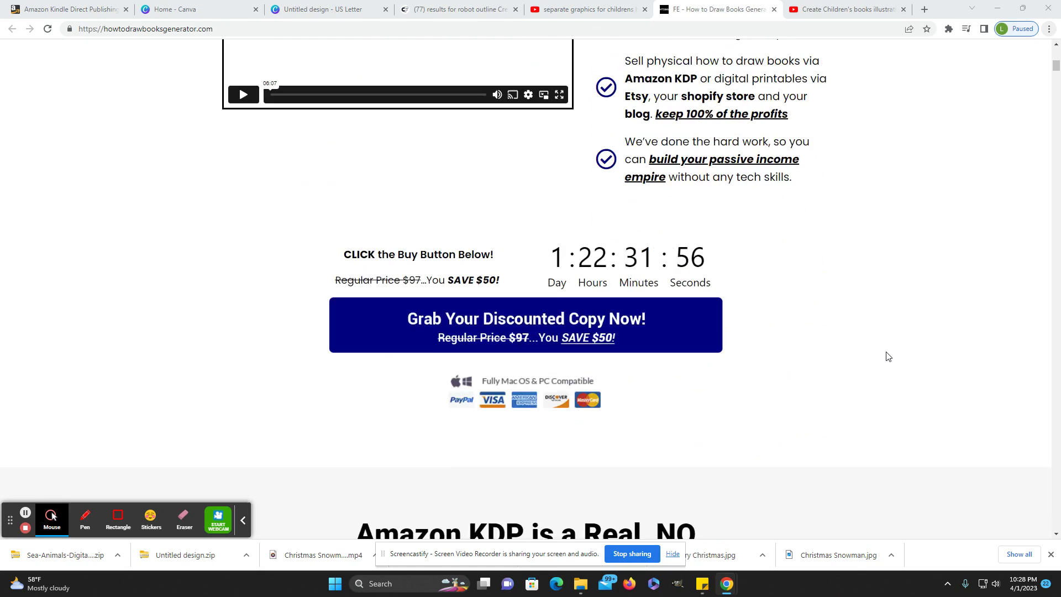
pyautogui.scroll(-4, 888, 356)
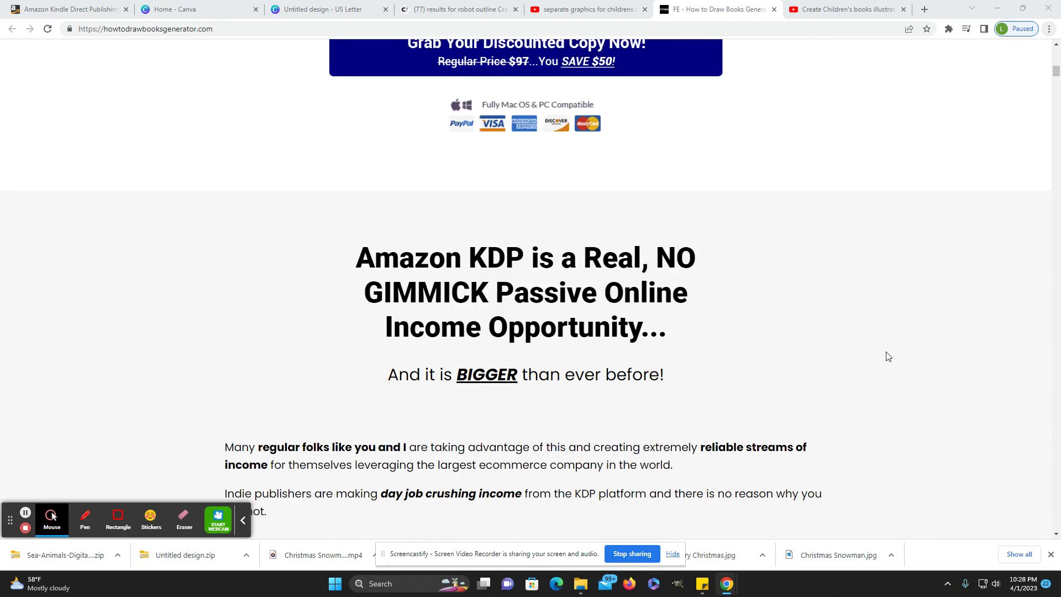
pyautogui.scroll(2, 888, 356)
pyautogui.scroll(-18, 888, 356)
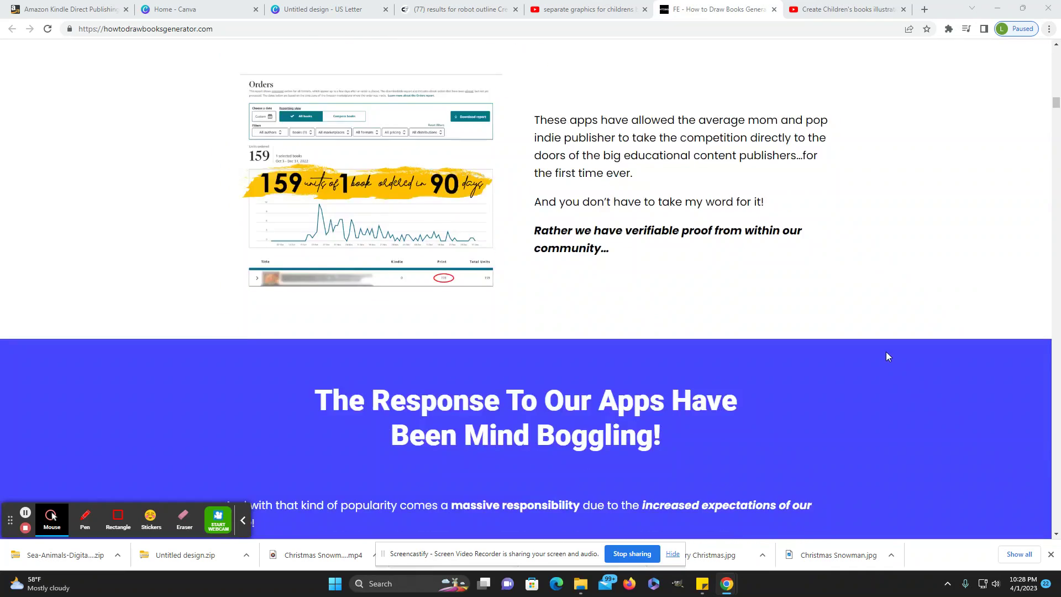
pyautogui.scroll(-10, 886, 355)
pyautogui.scroll(-2, 888, 355)
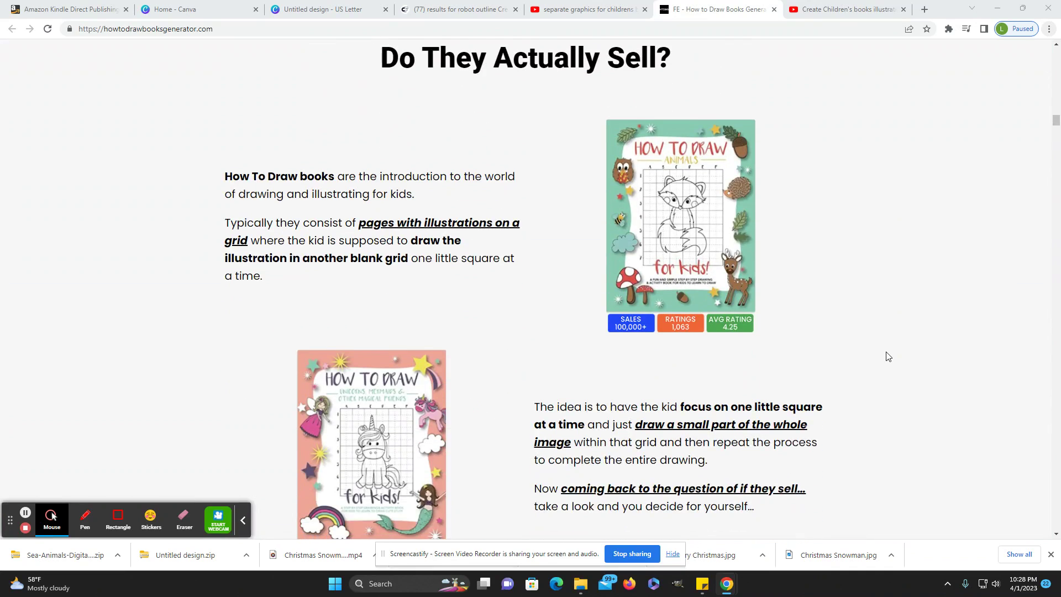
pyautogui.scroll(1, 888, 356)
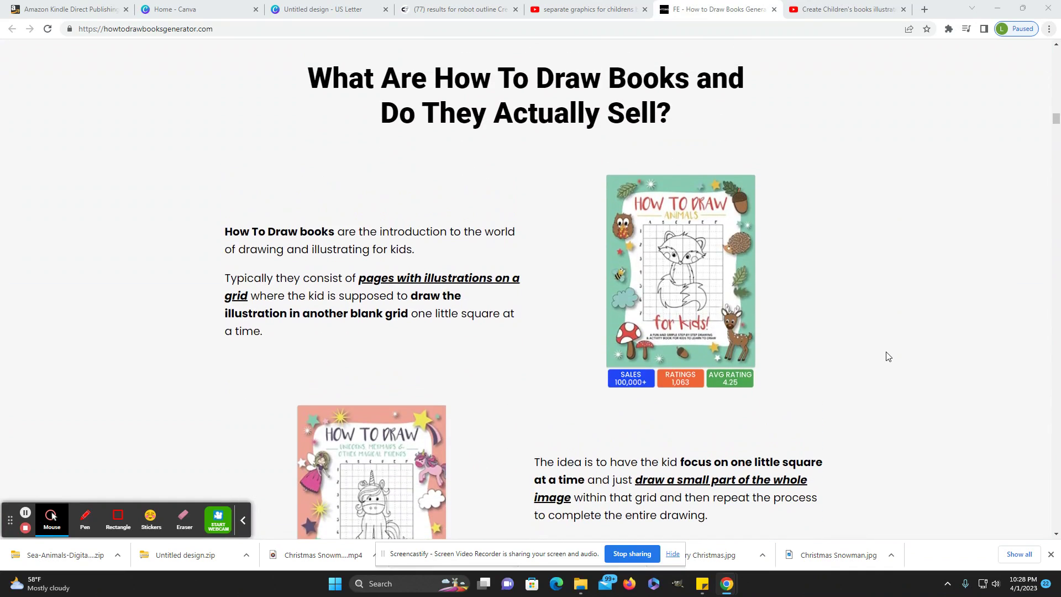
# - Examine the purchase offer near the end of the sales page and the list of the product's real-world value
pyautogui.click(1058, 522)
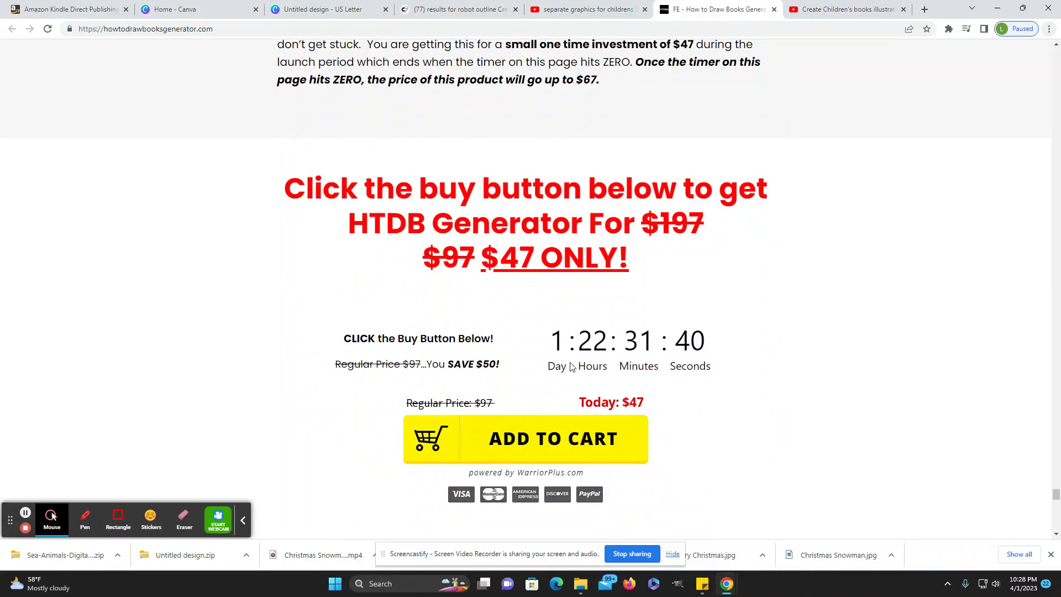
pyautogui.scroll(3, 725, 356)
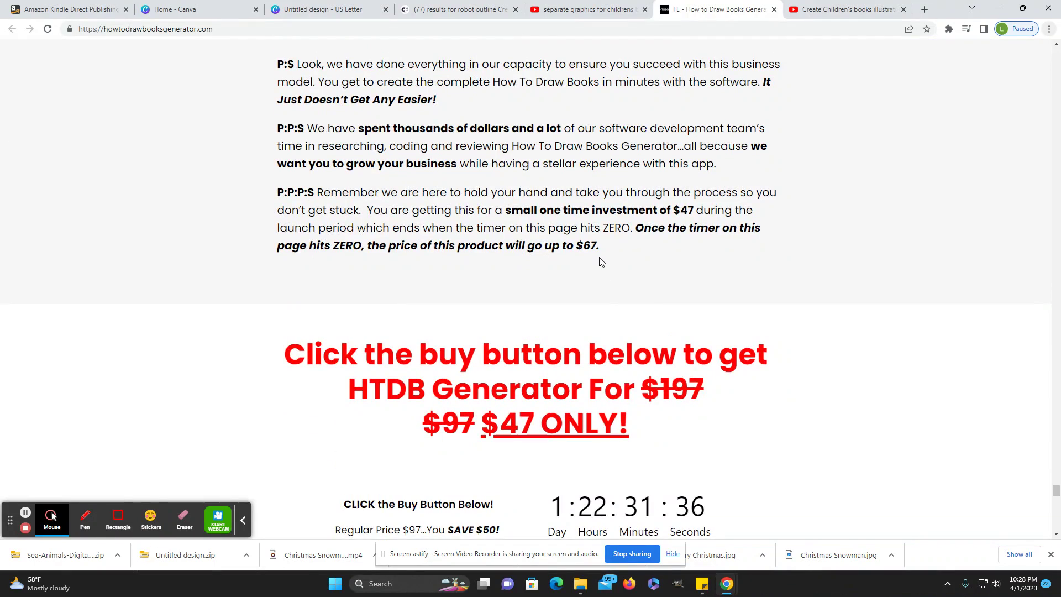
pyautogui.scroll(1, 867, 303)
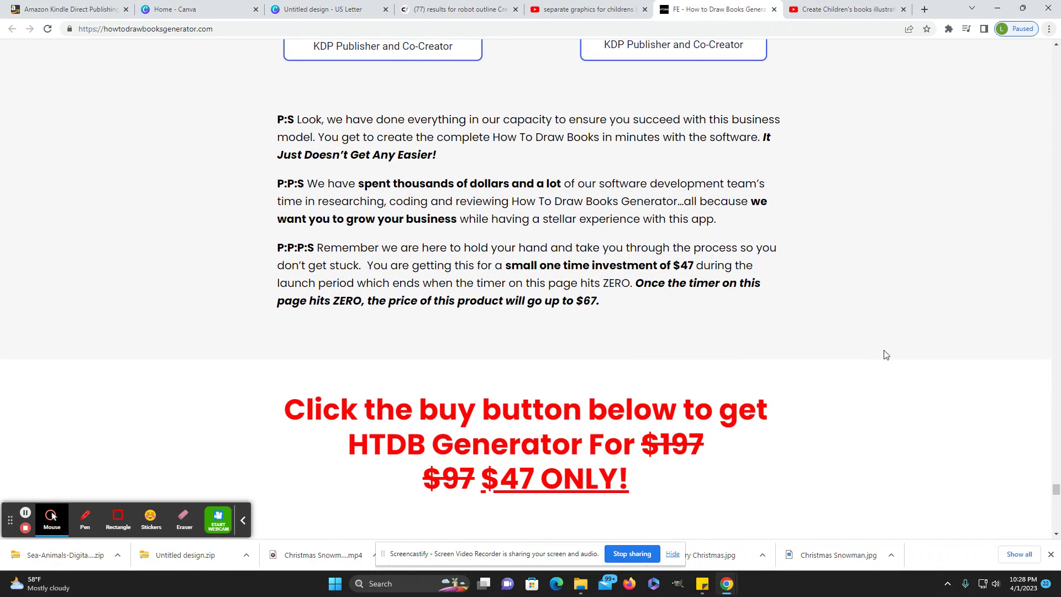
pyautogui.scroll(20, 1059, 72)
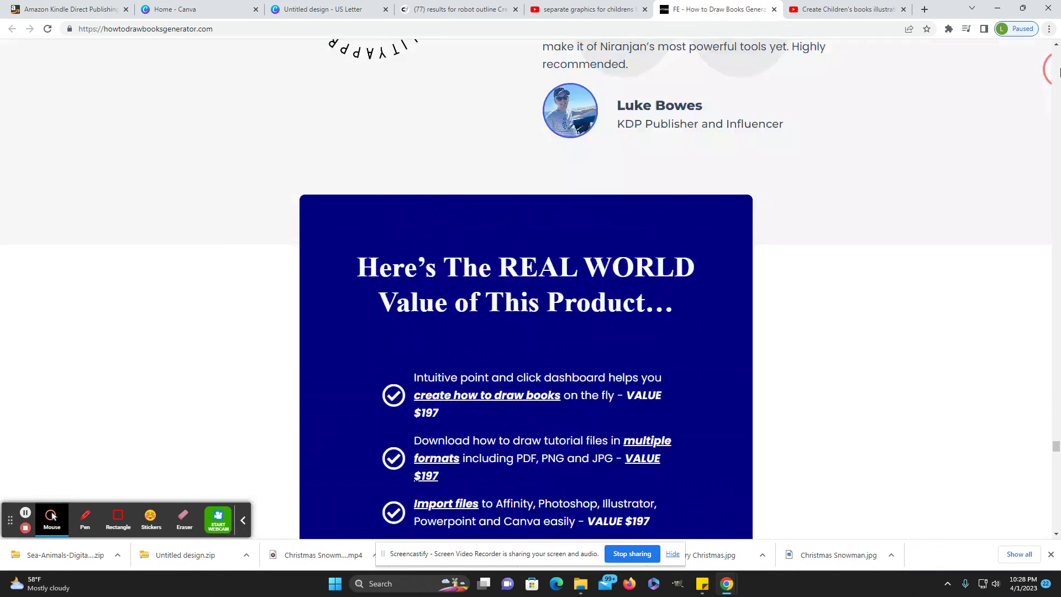
pyautogui.scroll(-1, 1001, 180)
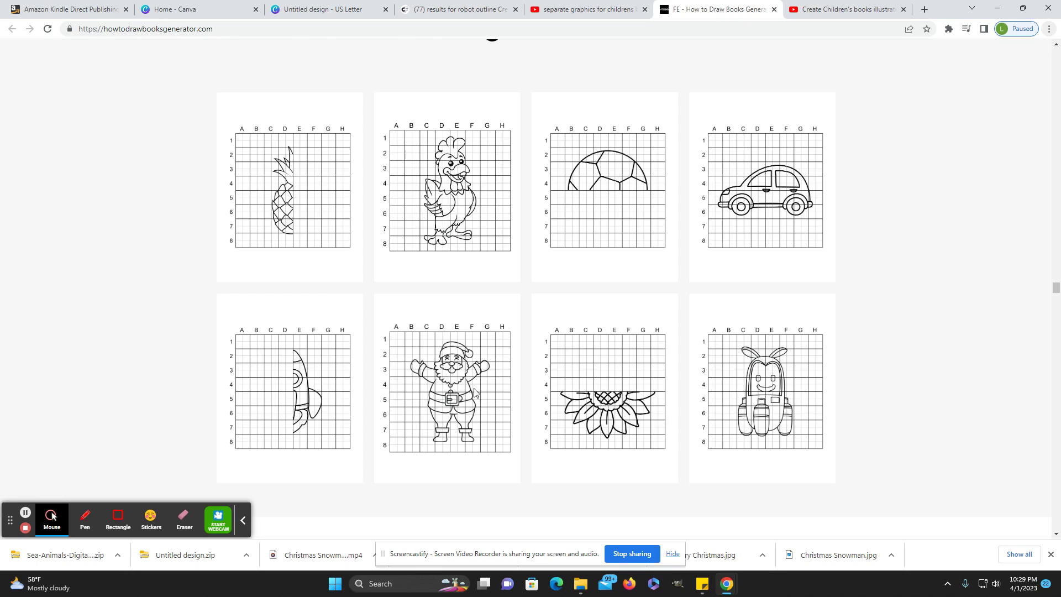
# - Examine the sample how-to-draw sheets and the preceding sales sections, going back to the example book covers
pyautogui.moveTo(461, 423)
pyautogui.scroll(10, 469, 425)
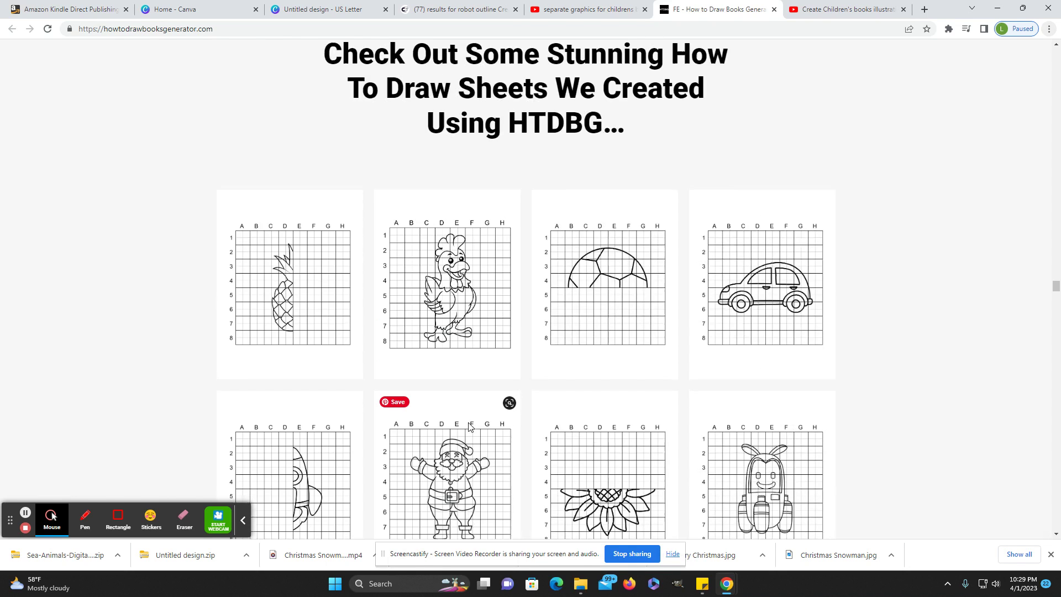
pyautogui.scroll(15, 472, 422)
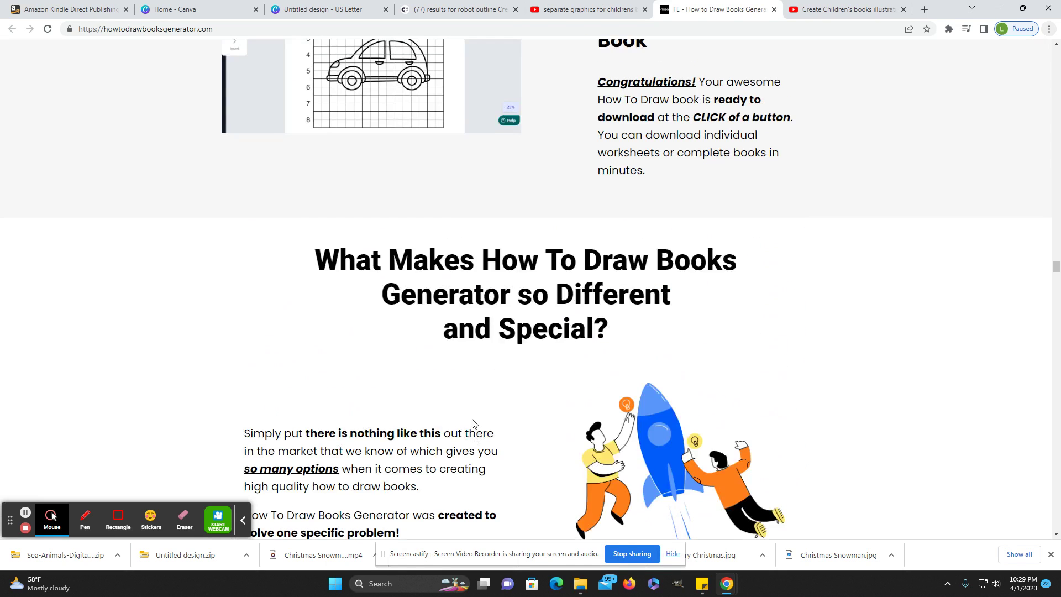
pyautogui.scroll(15, 472, 424)
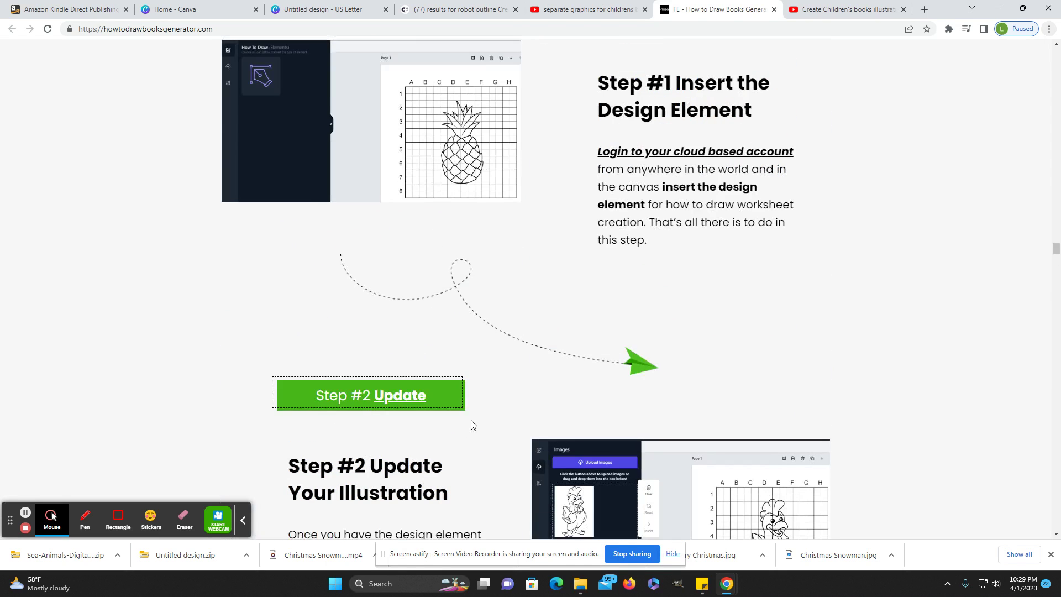
pyautogui.scroll(15, 472, 424)
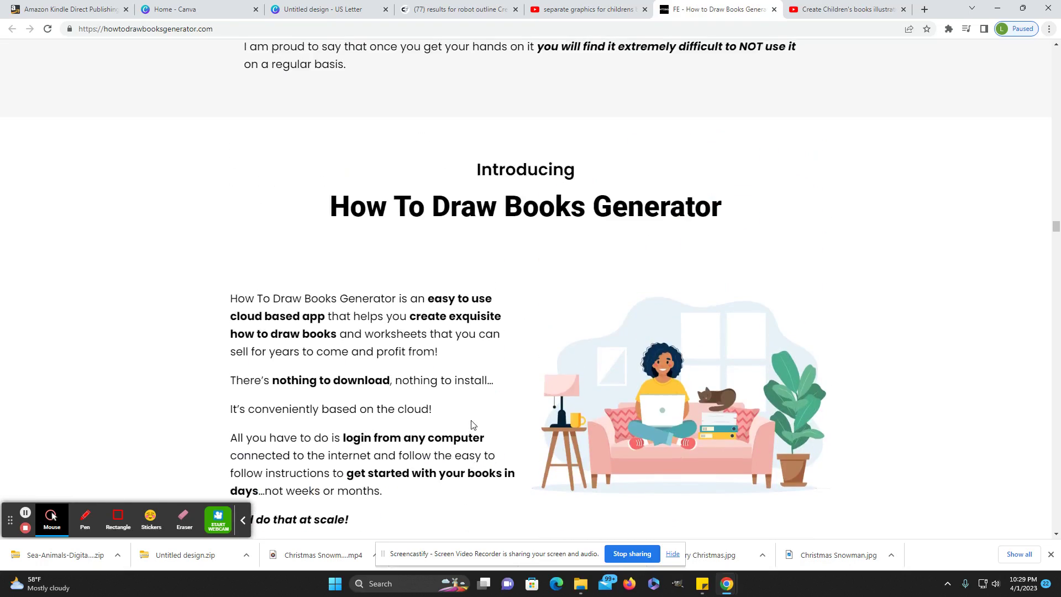
pyautogui.scroll(15, 470, 426)
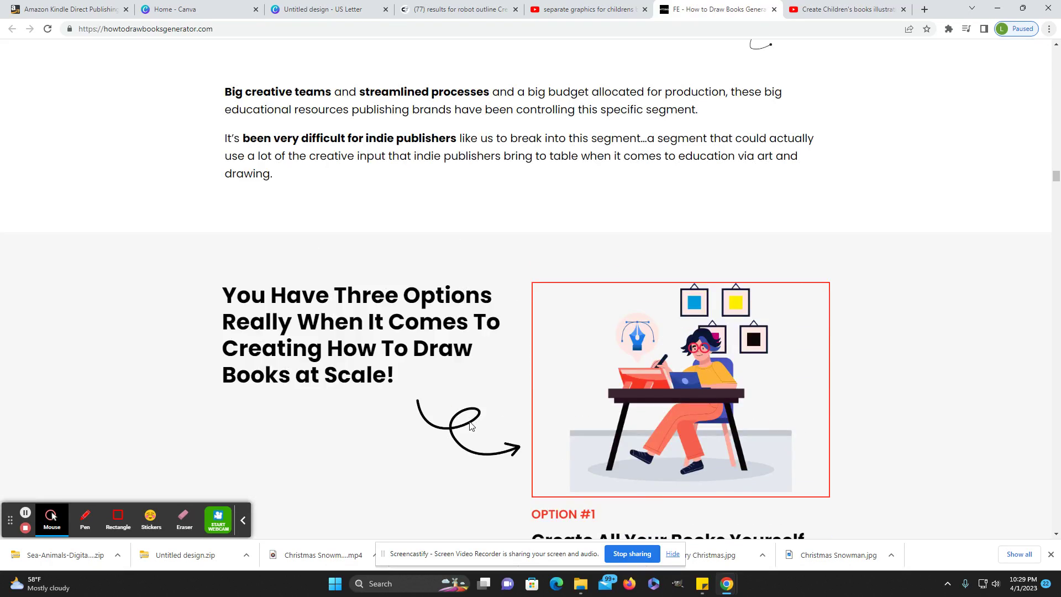
pyautogui.scroll(15, 470, 425)
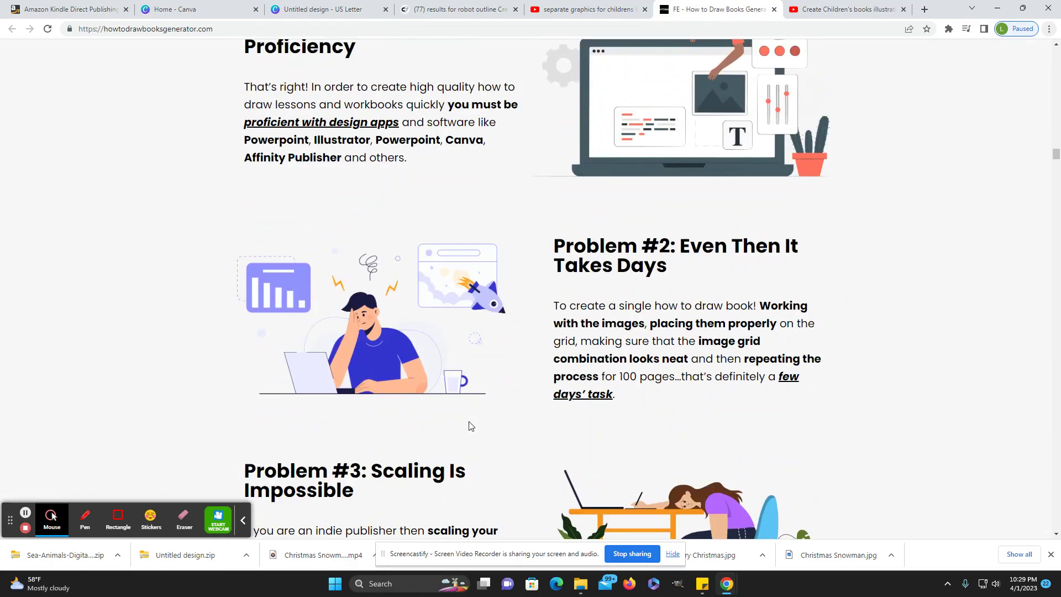
pyautogui.scroll(10, 473, 411)
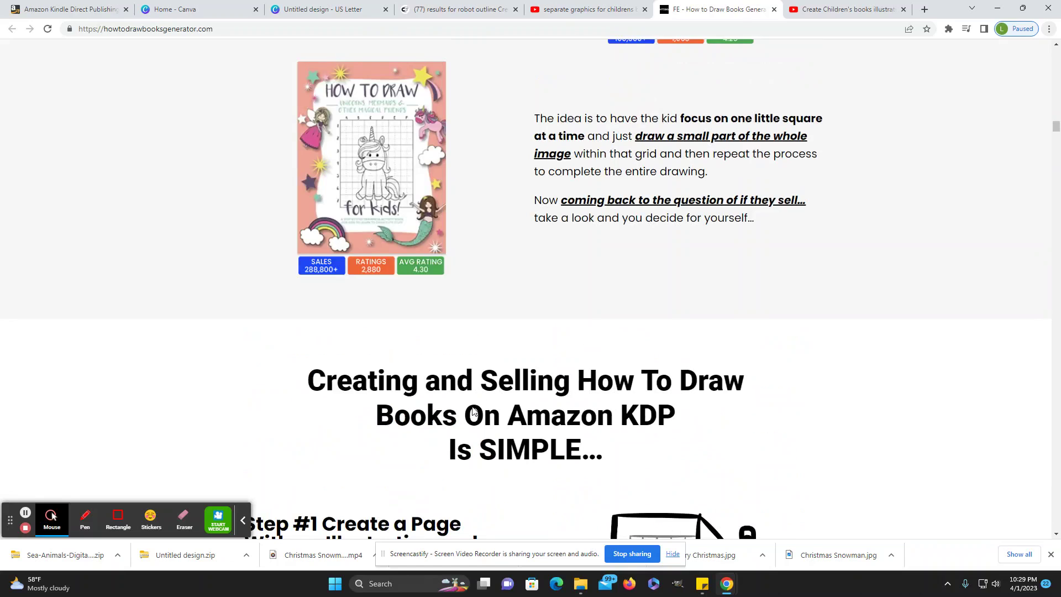
# - Examine the animal and unicorn example book covers with their sales figures, and the explanation of grid drawing
pyautogui.scroll(-4, 472, 411)
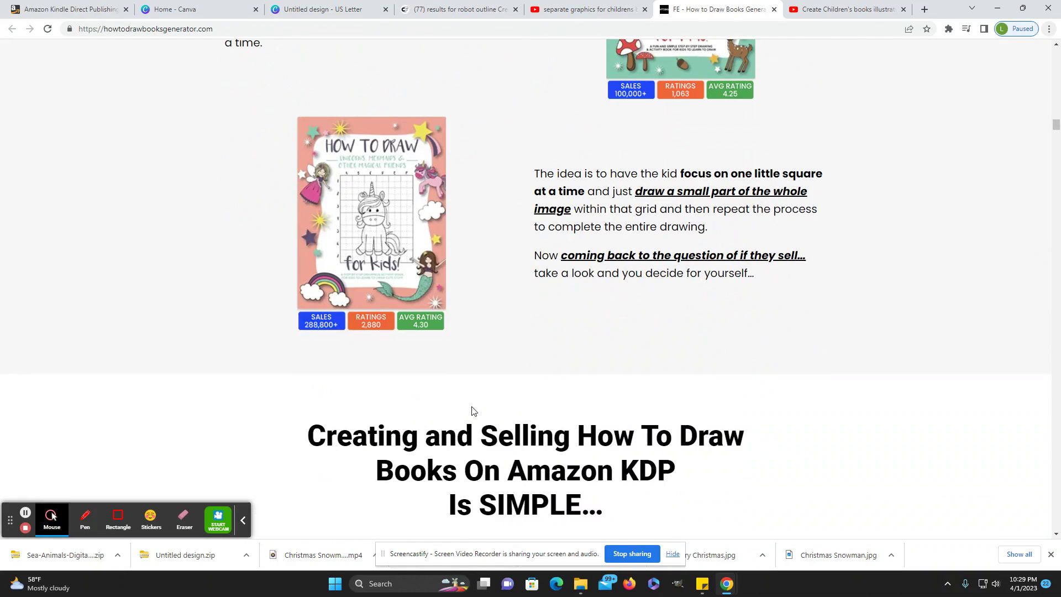
pyautogui.moveTo(379, 298)
pyautogui.scroll(-5, 520, 381)
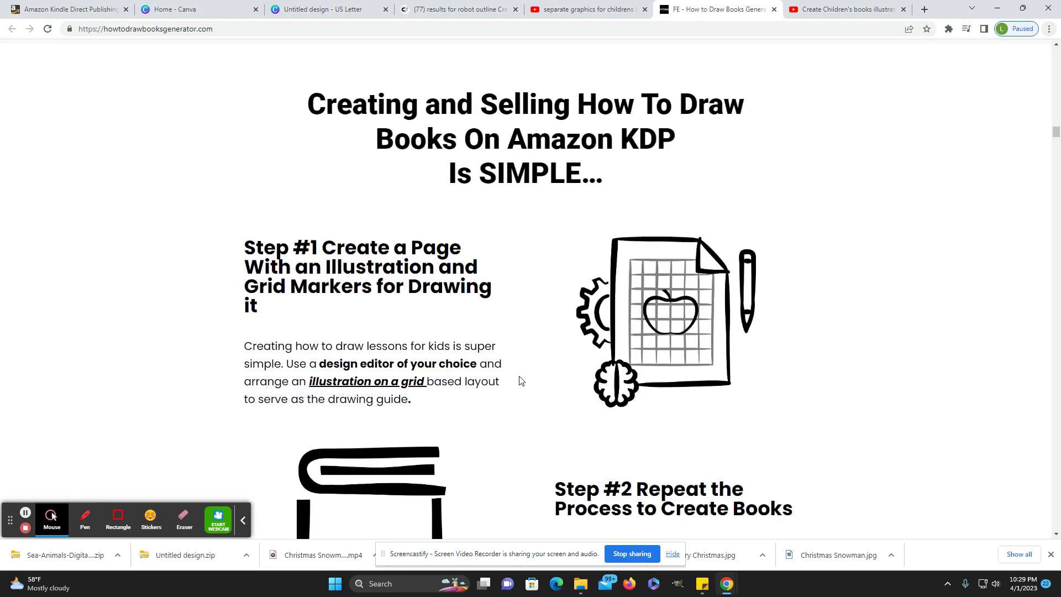
pyautogui.scroll(6, 519, 381)
pyautogui.scroll(5, 519, 380)
pyautogui.scroll(-1, 520, 376)
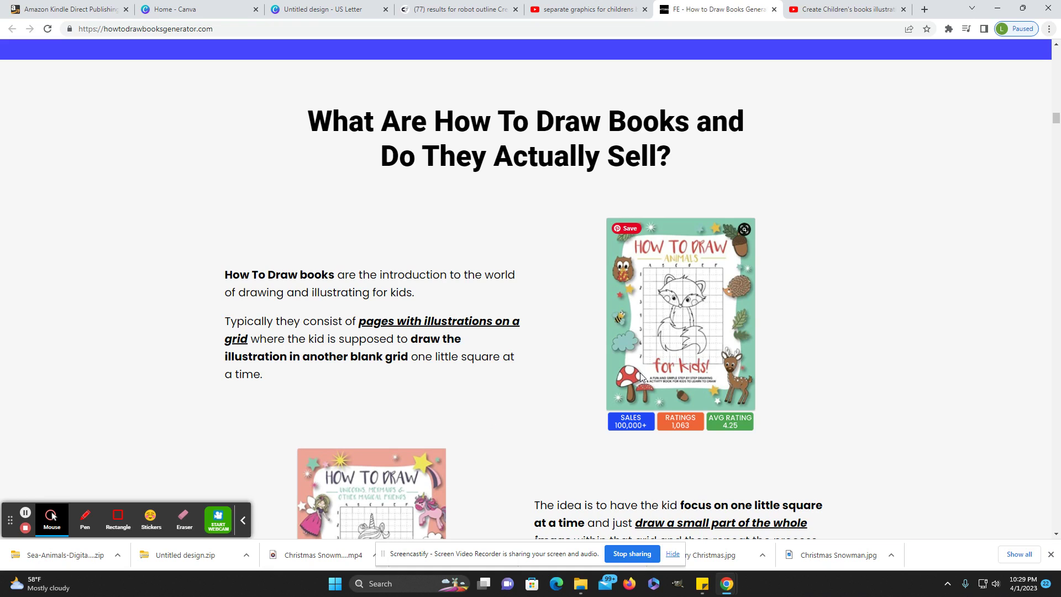
# - Examine the three-step Insert, Update and Download workflow and the full and half-drawn sample grid sheets
pyautogui.scroll(-20, 640, 376)
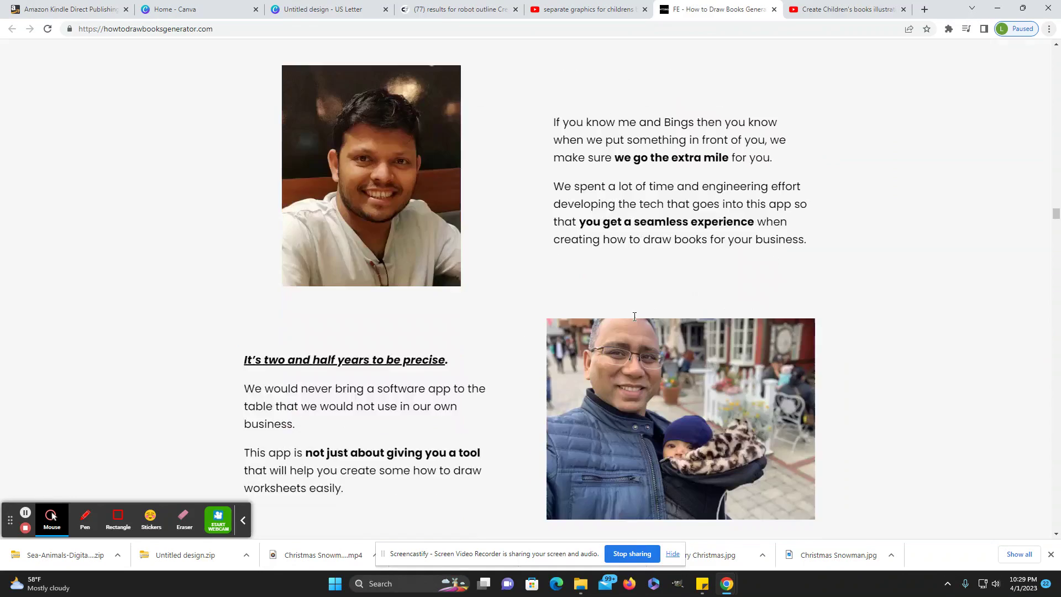
pyautogui.scroll(-15, 638, 319)
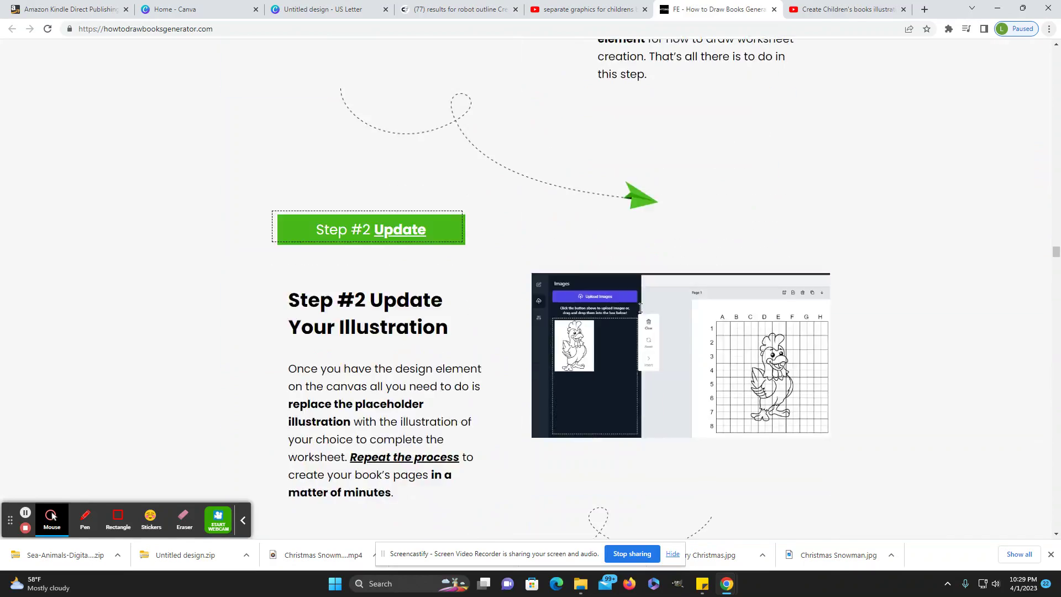
pyautogui.scroll(5, 638, 315)
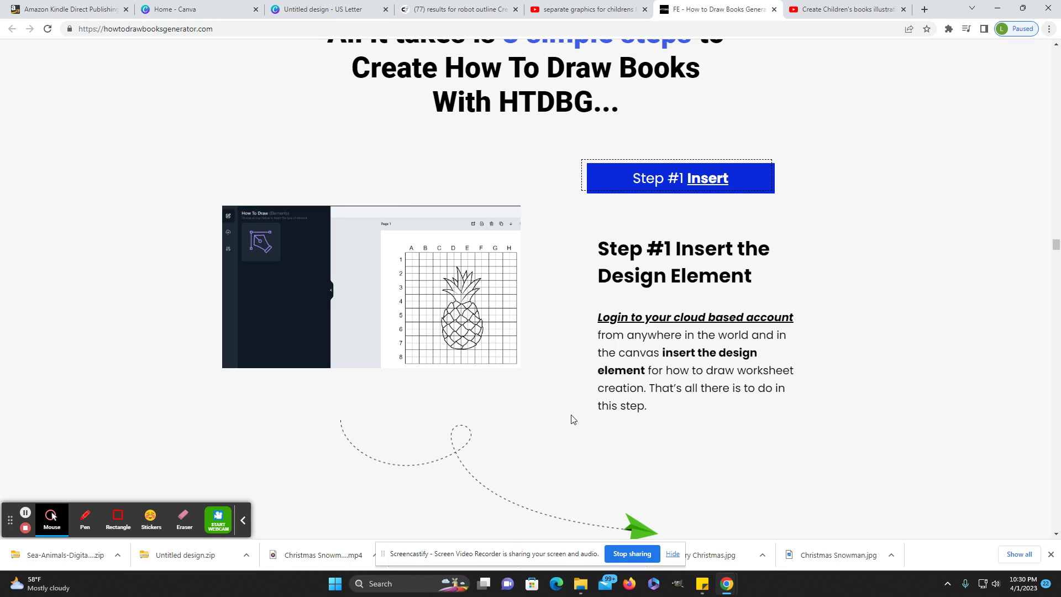
pyautogui.scroll(-10, 335, 367)
pyautogui.scroll(1, 338, 369)
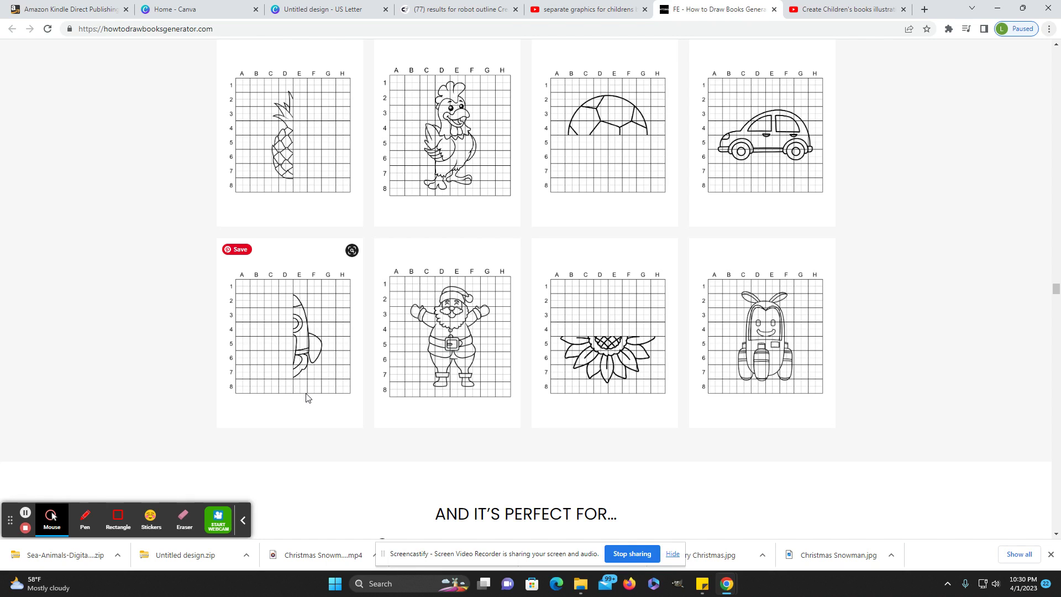
pyautogui.scroll(20, 308, 398)
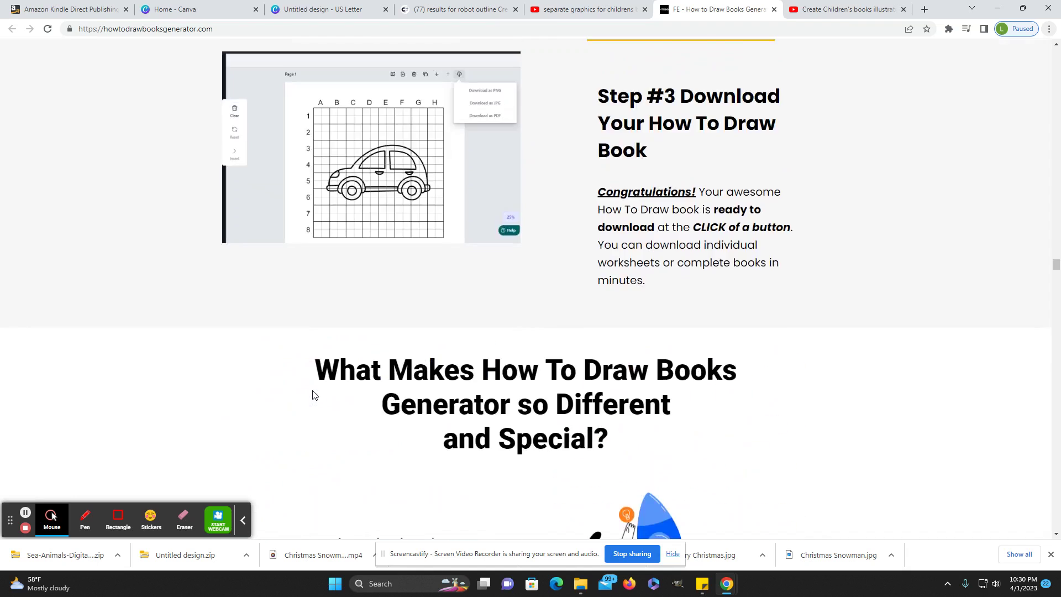
pyautogui.scroll(15, 313, 394)
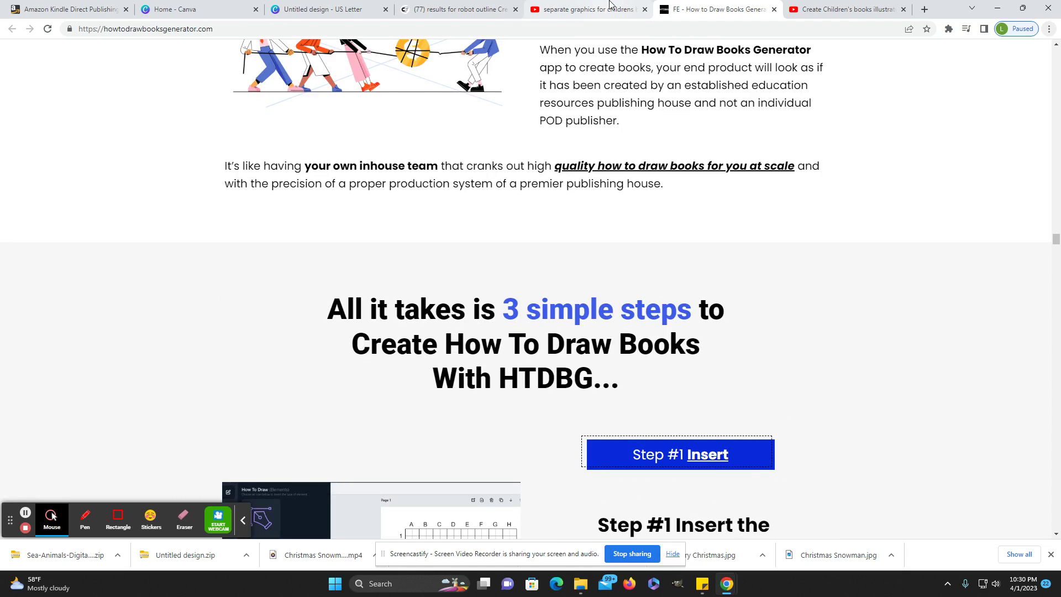
# - Switch to the Creative Fabrica results for "robot outline" and browse back to the start of the list
pyautogui.click(460, 5)
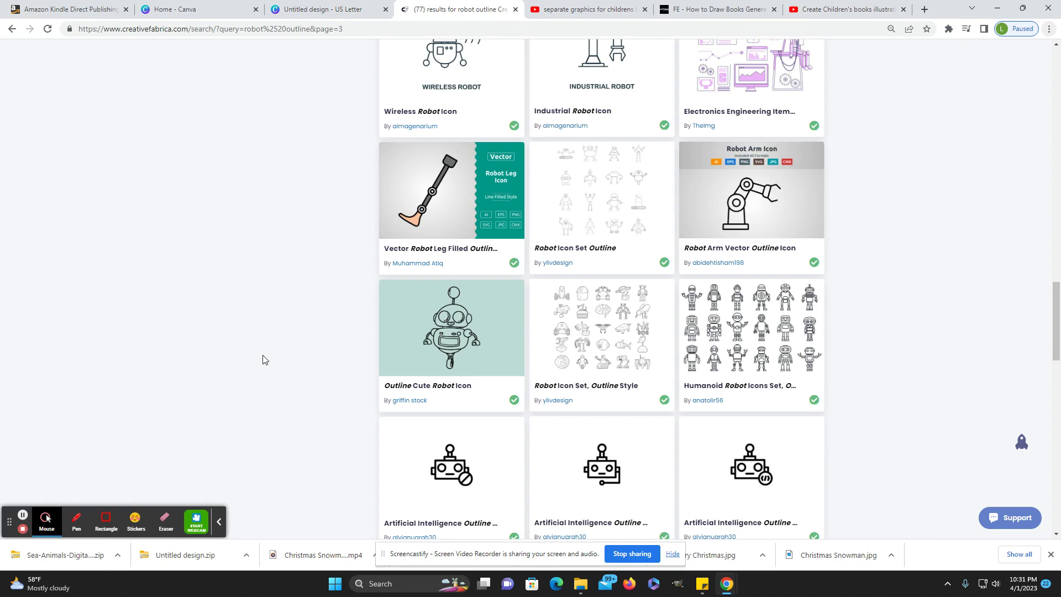
pyautogui.scroll(1, 263, 360)
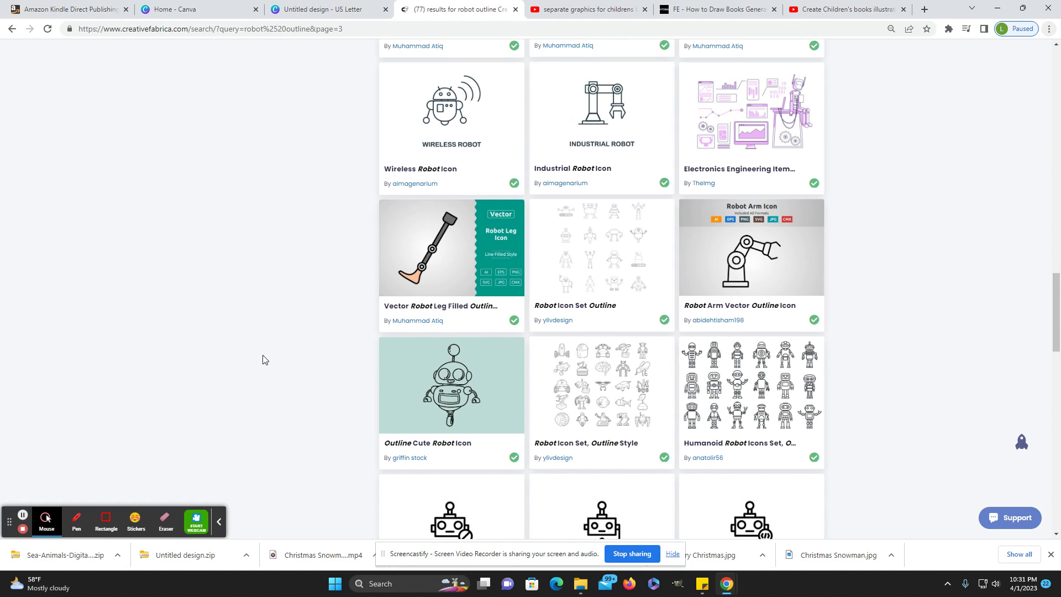
pyautogui.scroll(15, 263, 359)
pyautogui.scroll(3, 267, 359)
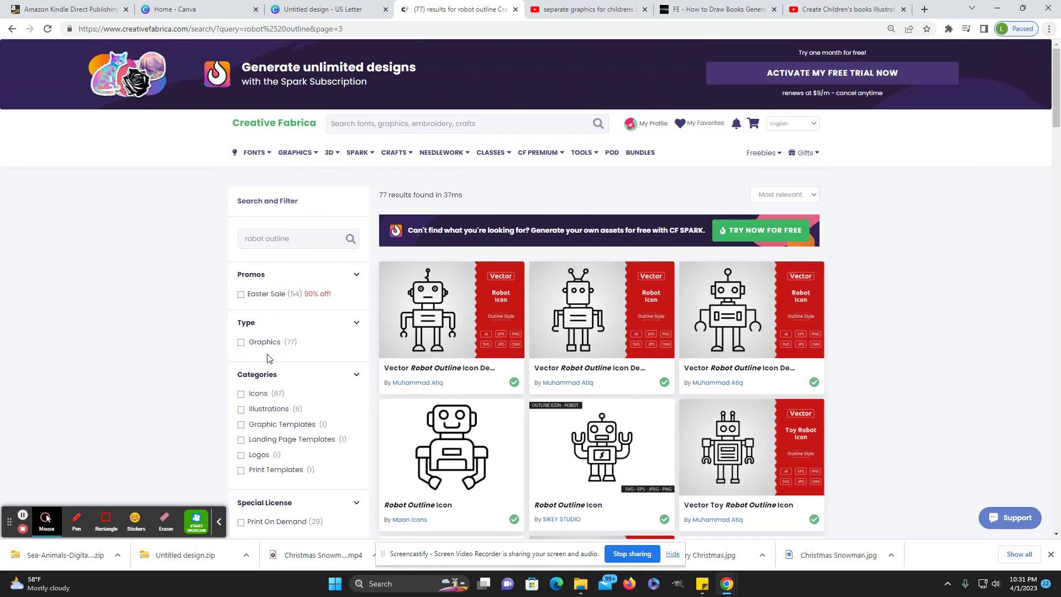
# - Switch to the blank US Letter design in Canva and insert the plain grey grid table without a header
pyautogui.click(322, 7)
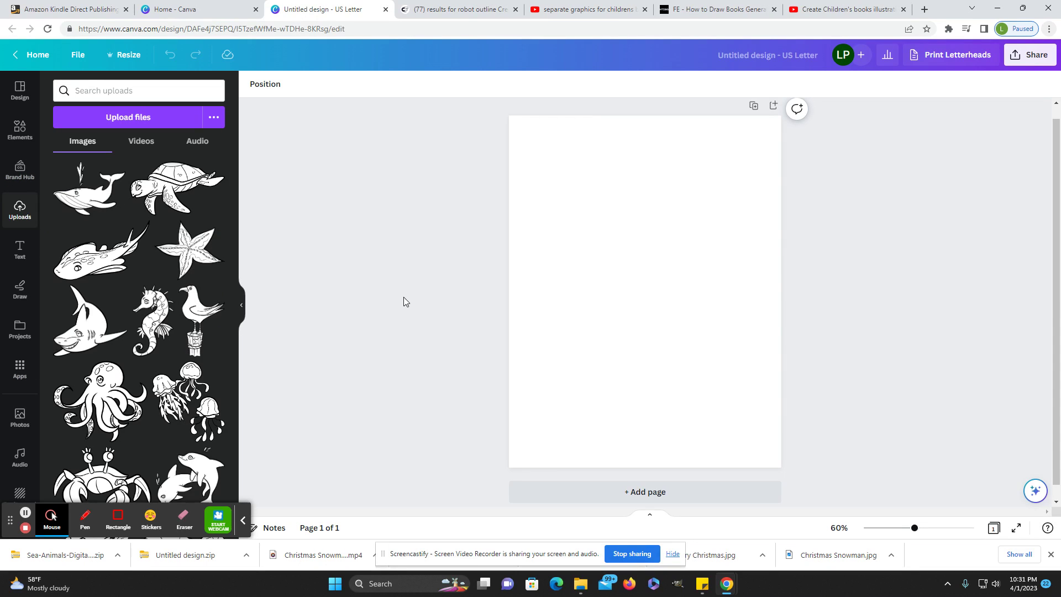
pyautogui.click(733, 322)
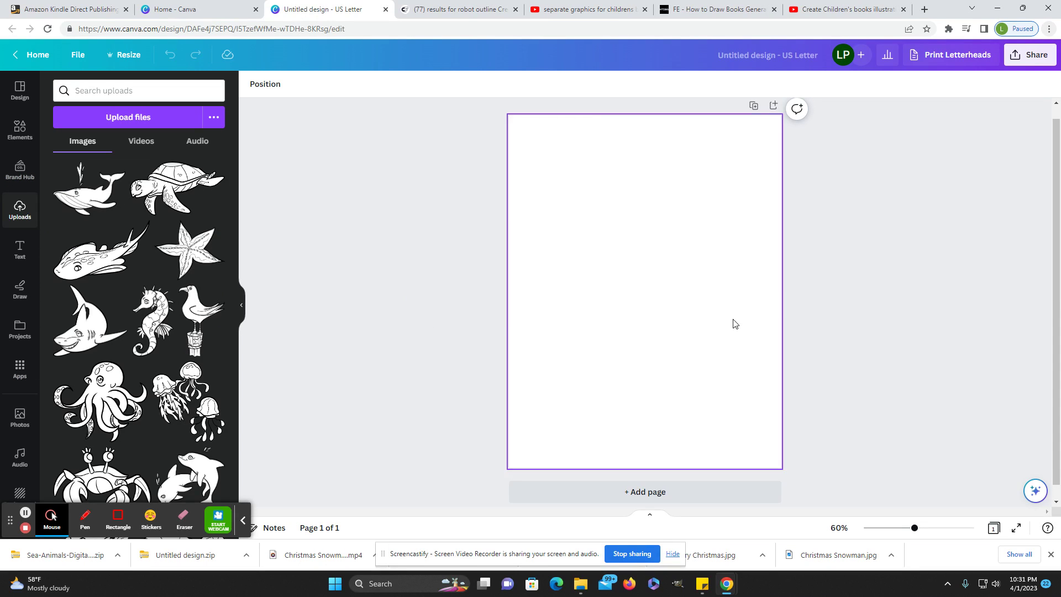
pyautogui.click(20, 130)
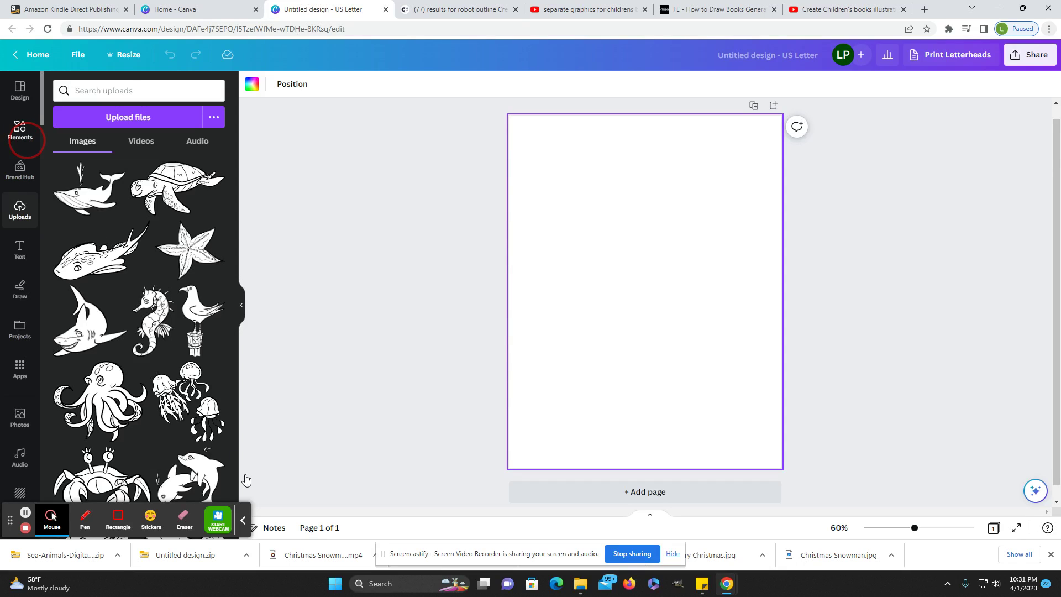
pyautogui.scroll(-5, 167, 424)
pyautogui.scroll(5, 168, 408)
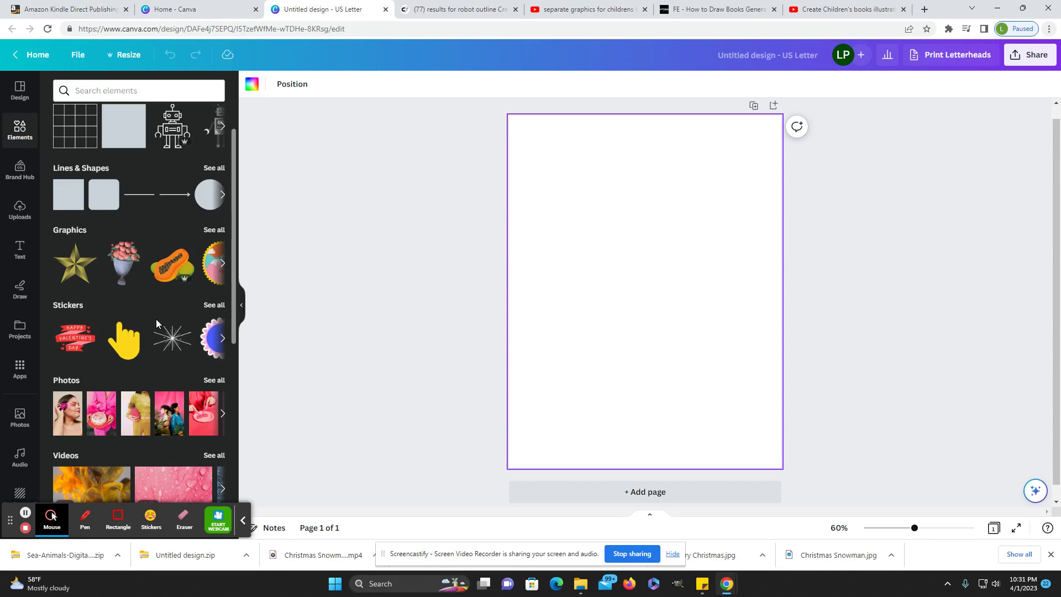
pyautogui.scroll(-8, 157, 323)
pyautogui.scroll(-5, 158, 330)
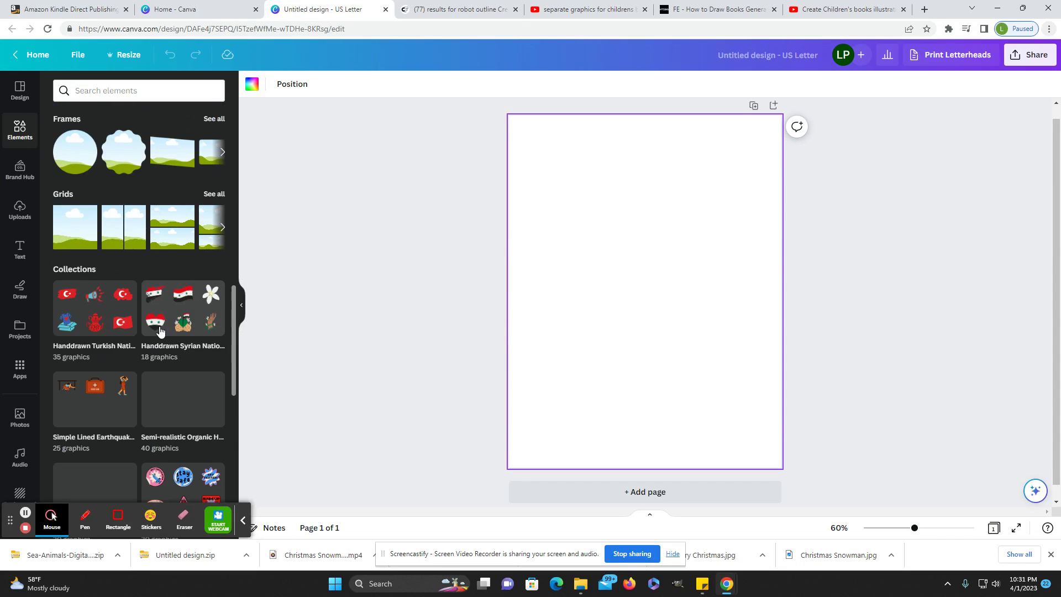
pyautogui.scroll(6, 158, 332)
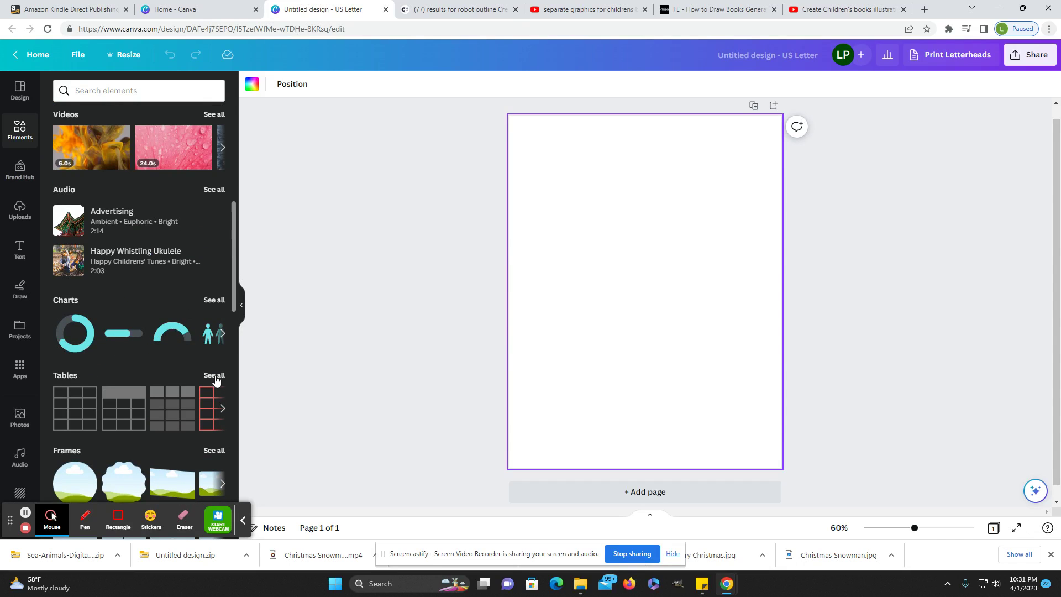
pyautogui.click(213, 375)
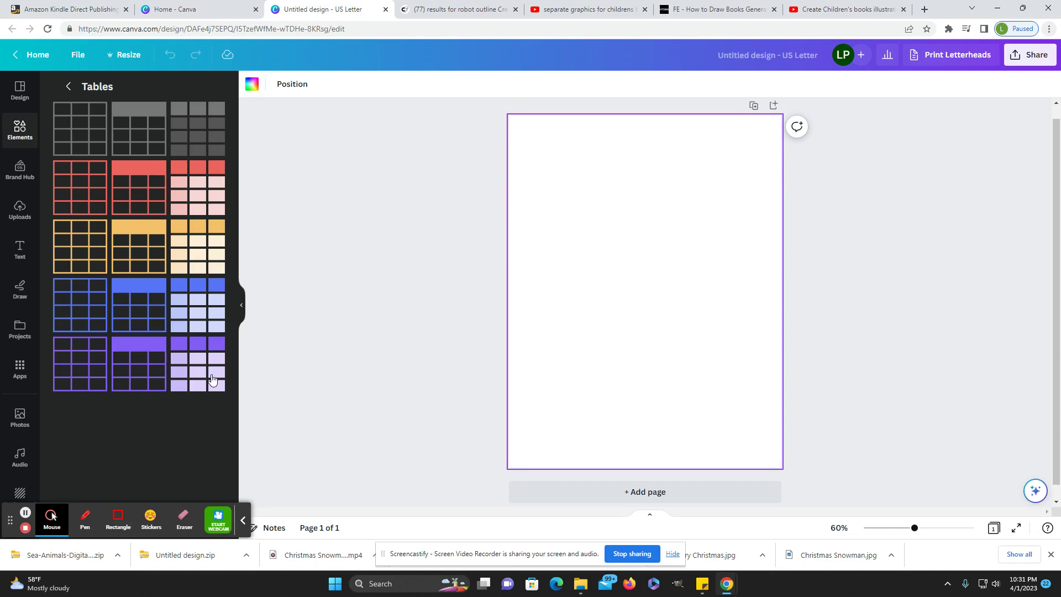
pyautogui.click(77, 123)
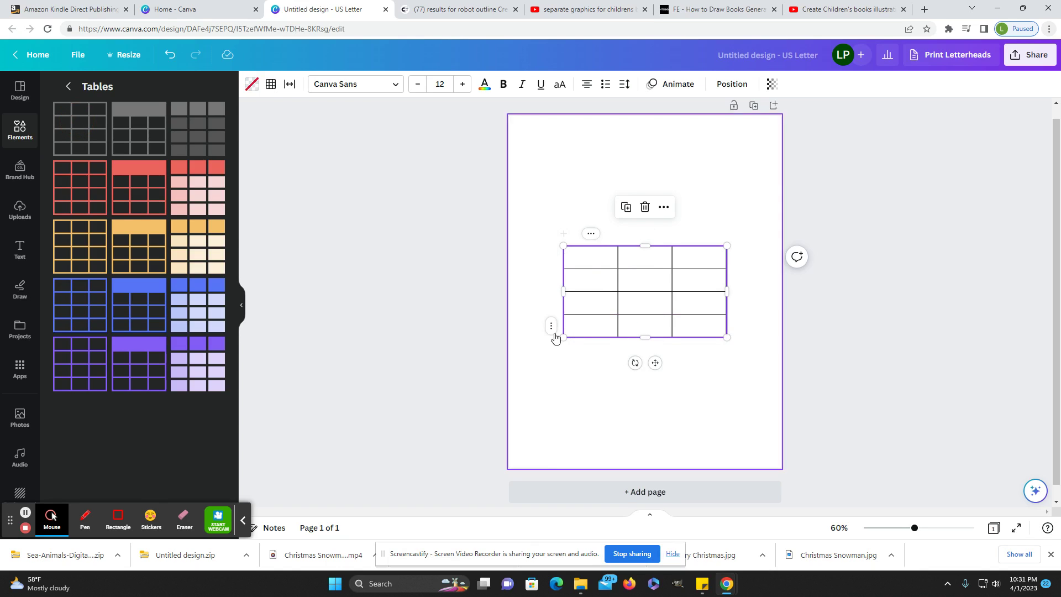
# - Resize the table so it is narrower with taller rows, and add rows until it has seven
pyautogui.click(562, 338)
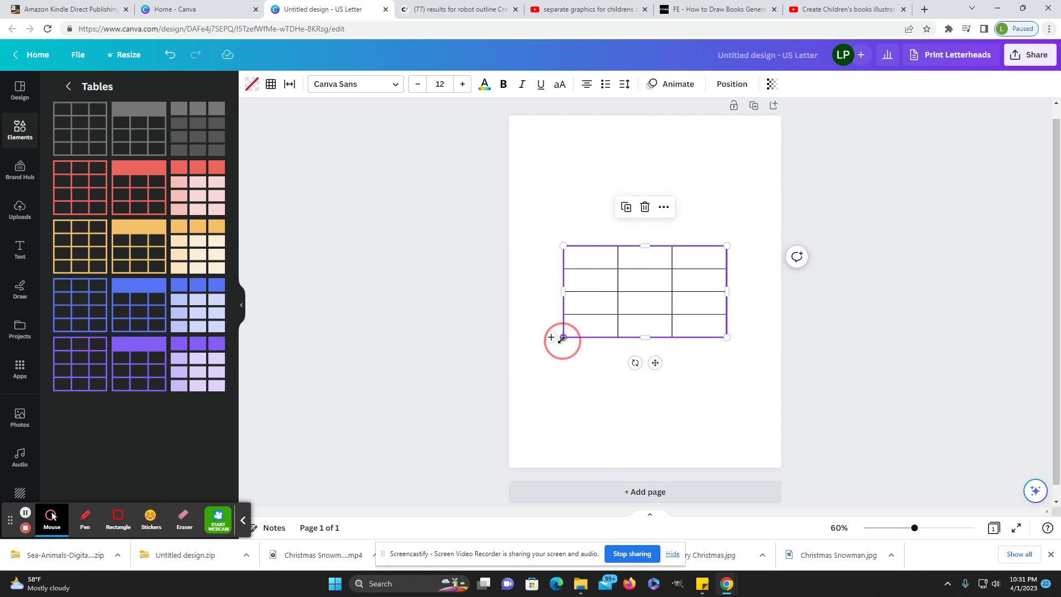
pyautogui.moveTo(562, 338); pyautogui.dragTo(601, 367)
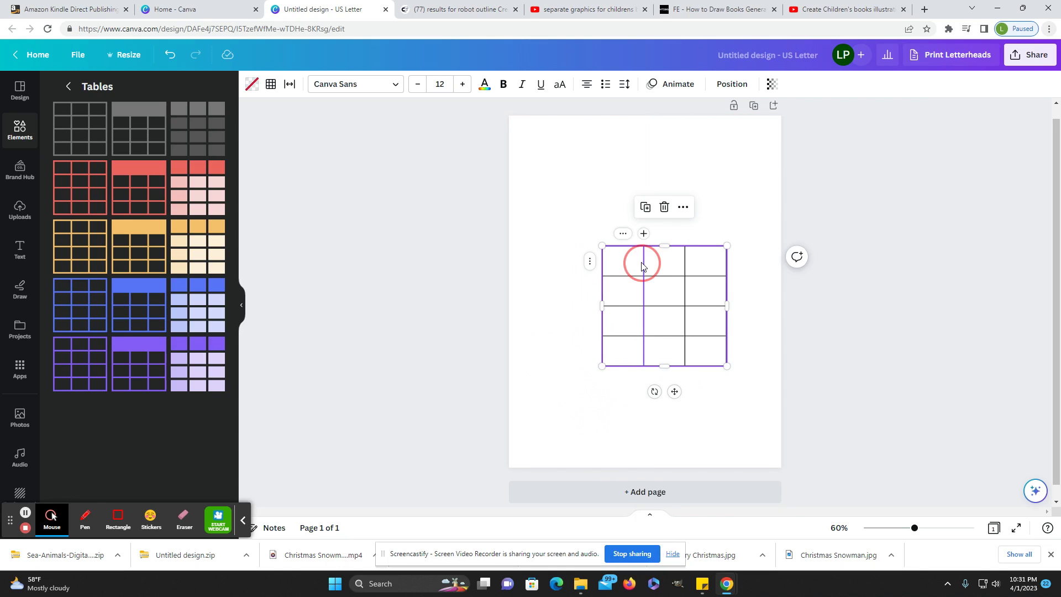
pyautogui.rightClick(641, 264)
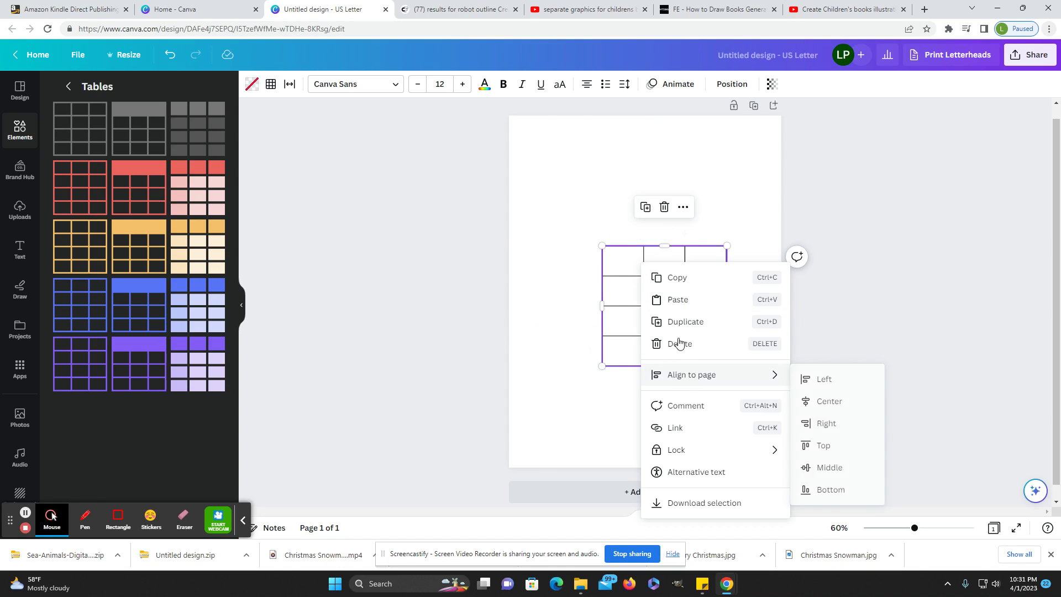
pyautogui.rightClick(619, 298)
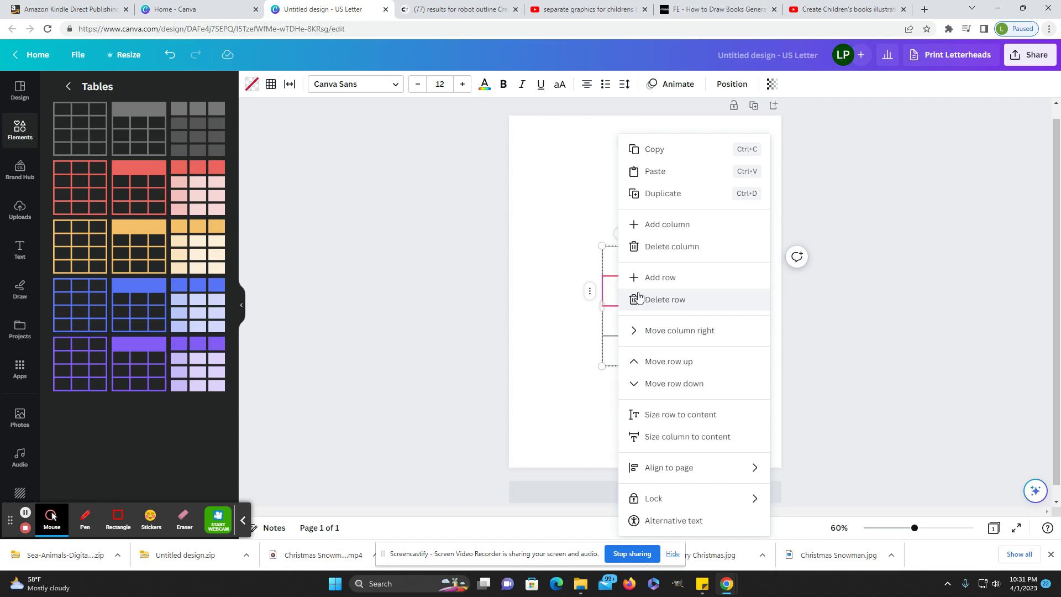
pyautogui.click(658, 276)
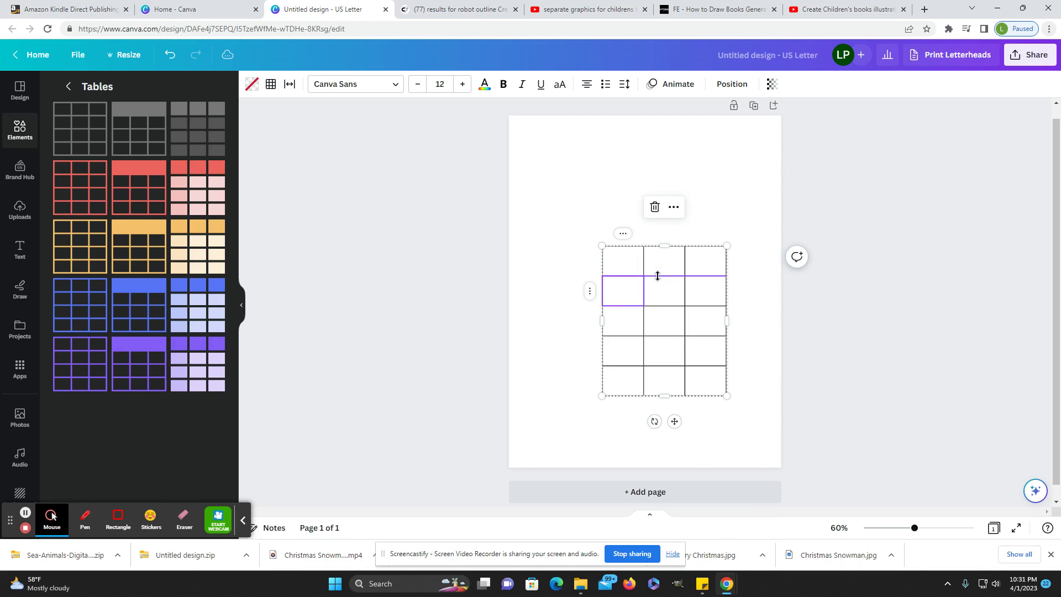
pyautogui.rightClick(631, 326)
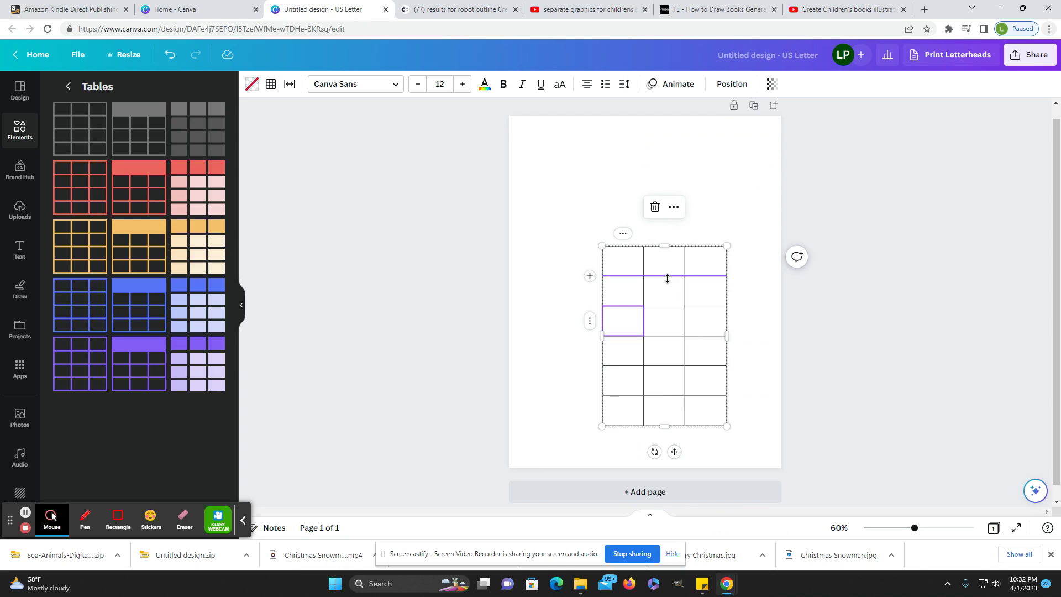
pyautogui.rightClick(634, 367)
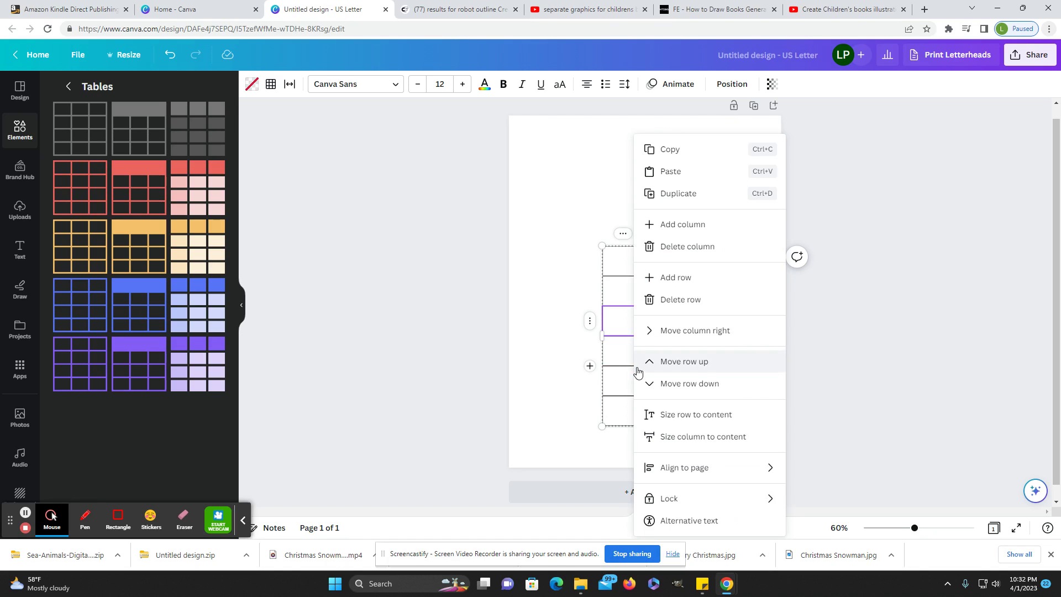
pyautogui.click(673, 272)
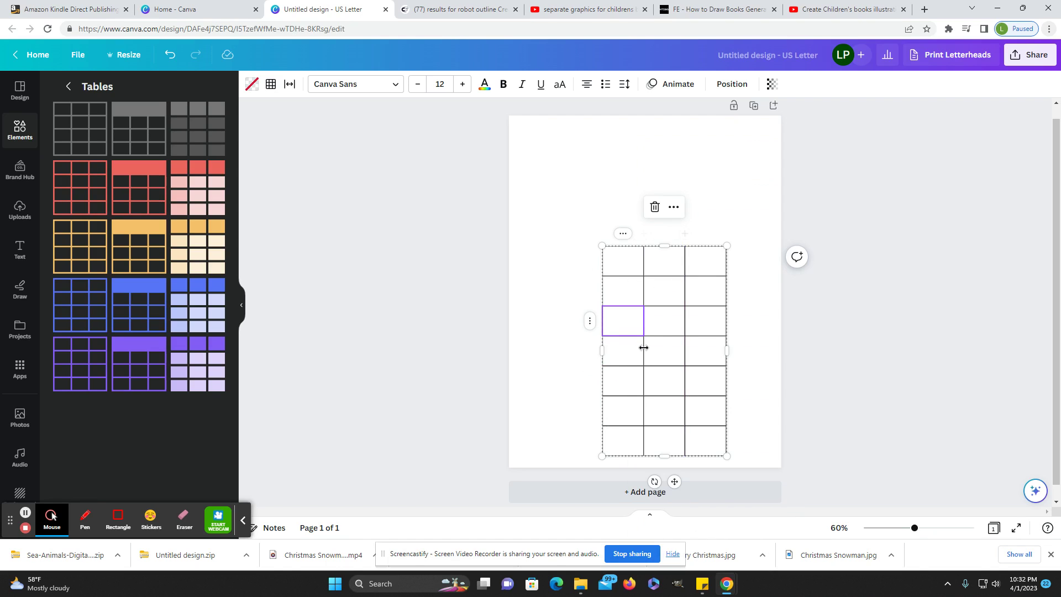
# - Move the table up and to the left on the page, and add columns until it has six
pyautogui.moveTo(658, 355); pyautogui.dragTo(608, 325)
pyautogui.rightClick(627, 260)
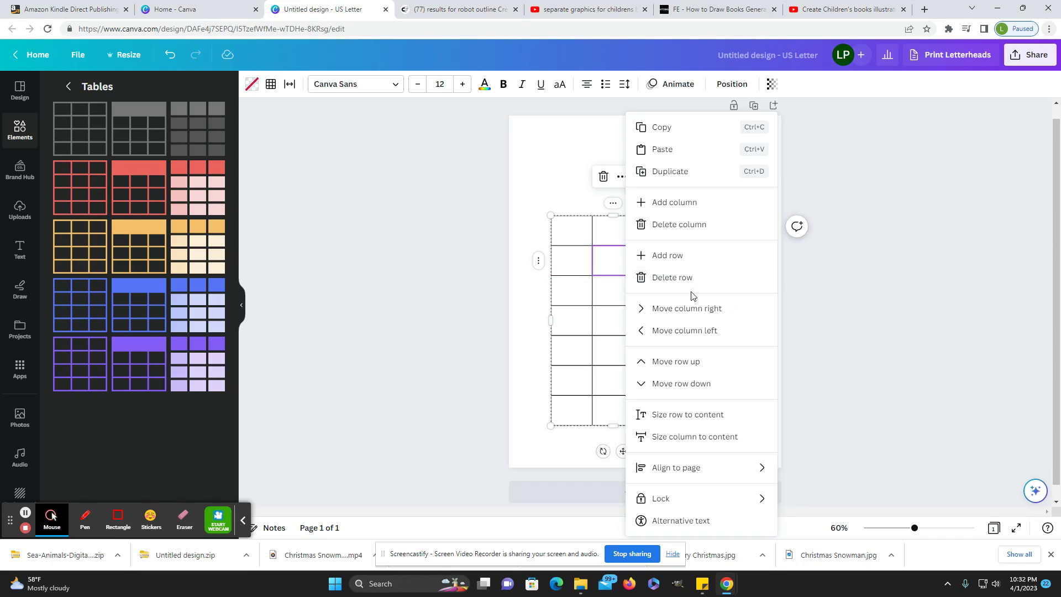
pyautogui.click(674, 203)
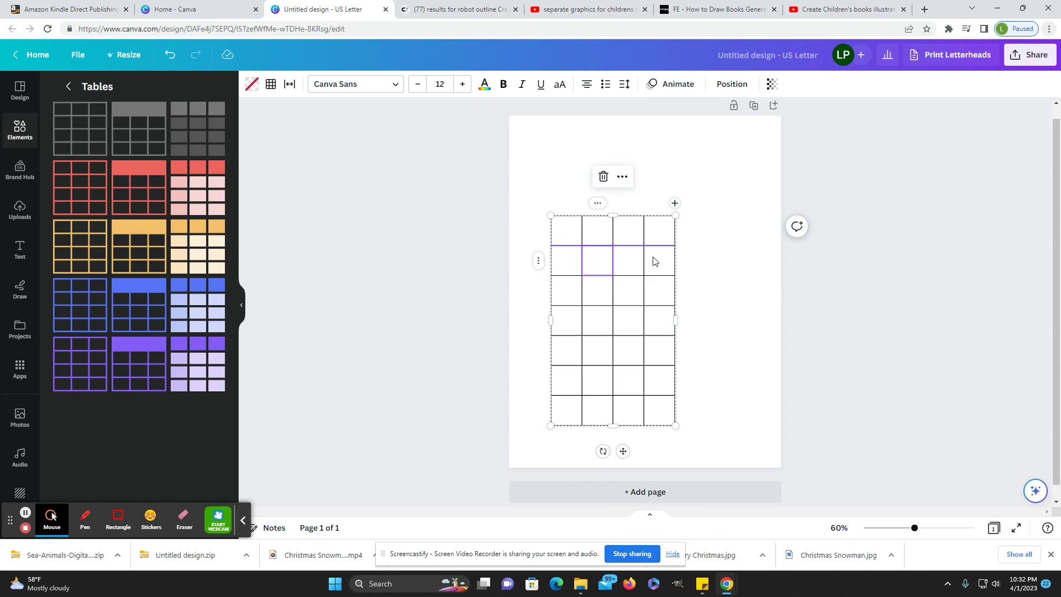
pyautogui.rightClick(638, 267)
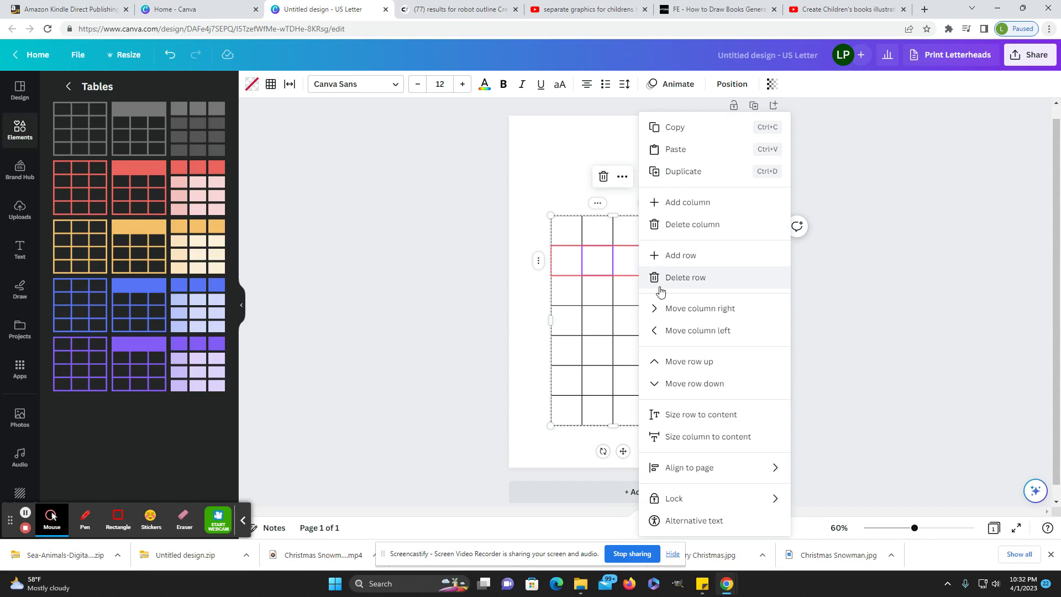
pyautogui.click(686, 202)
pyautogui.rightClick(634, 319)
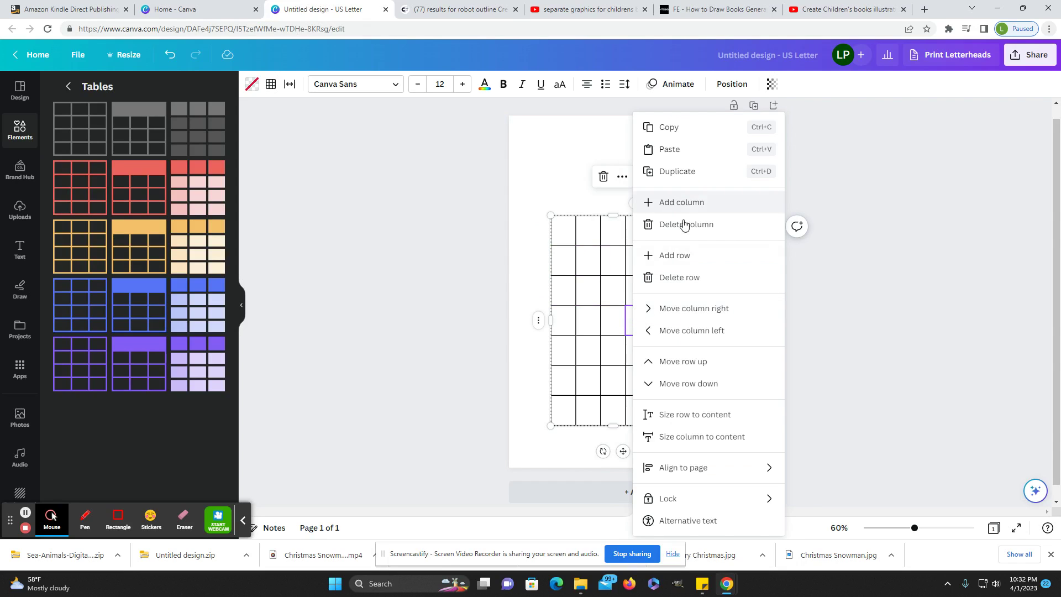
pyautogui.click(688, 200)
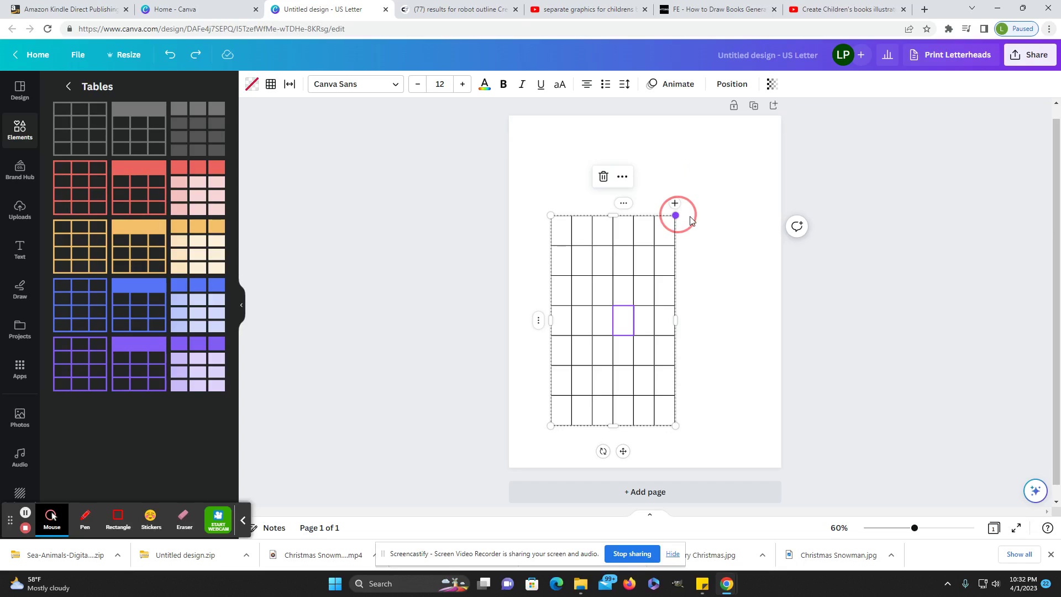
# - Widen the table to about three quarters of the page width and centre it horizontally on the page
pyautogui.moveTo(674, 215); pyautogui.dragTo(756, 215)
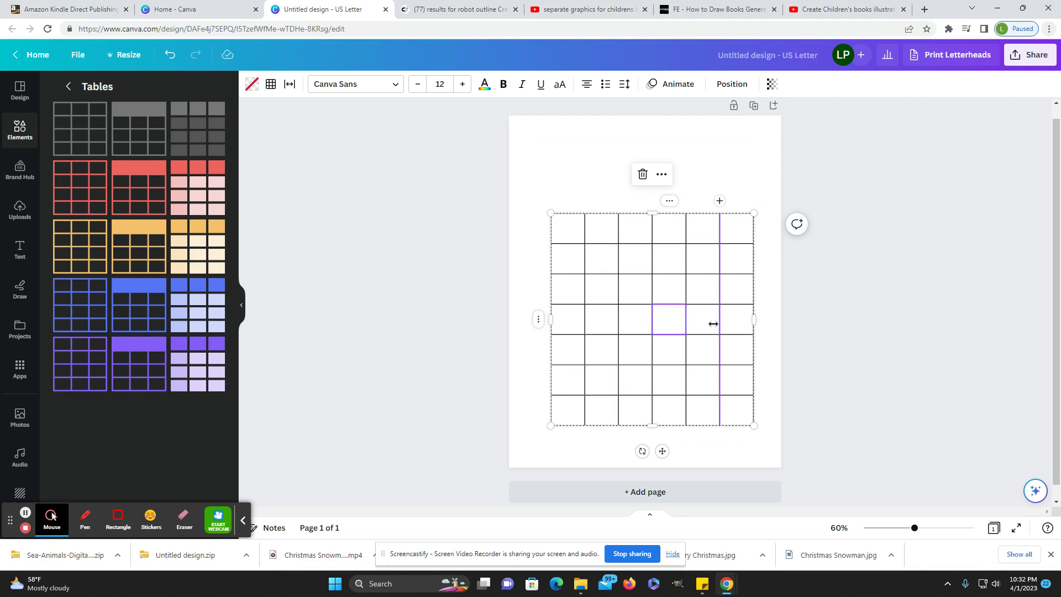
pyautogui.click(724, 176)
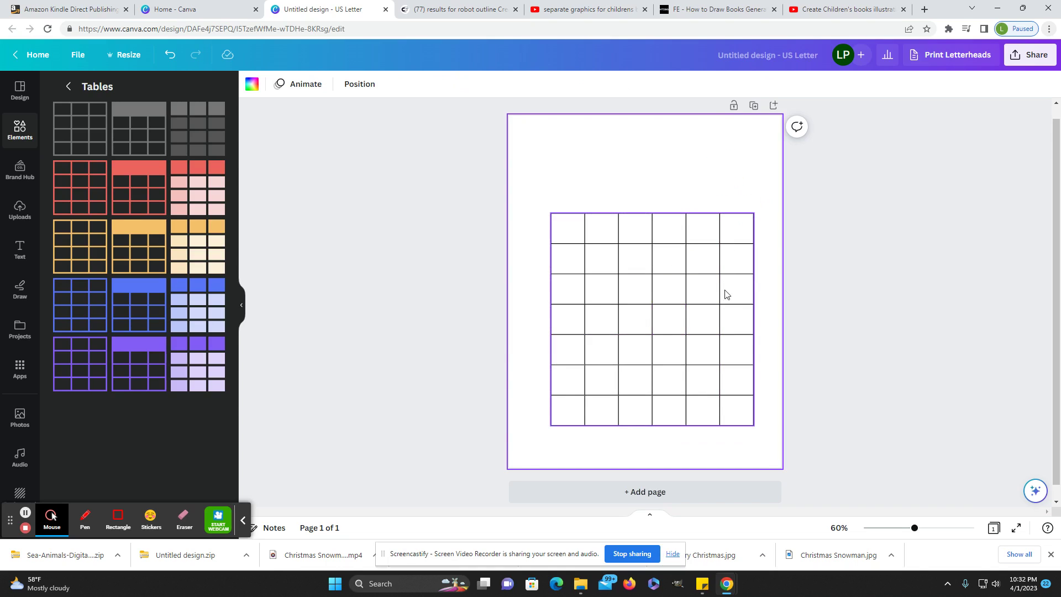
pyautogui.moveTo(709, 291); pyautogui.dragTo(715, 293)
pyautogui.click(704, 176)
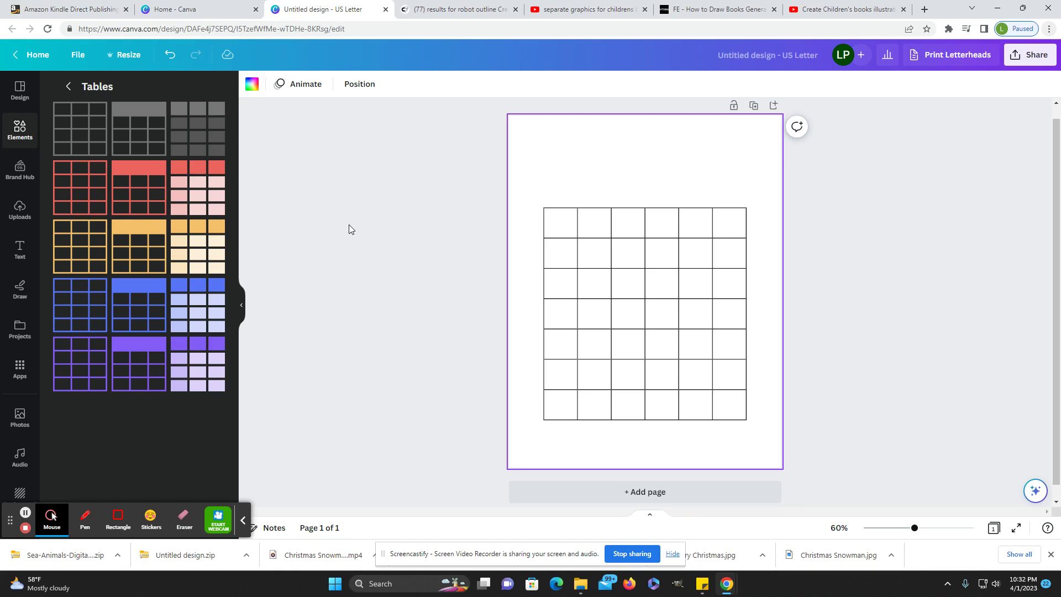
# - Insert a straight line on the page, with line weight 1 and the long-dash style
pyautogui.click(19, 129)
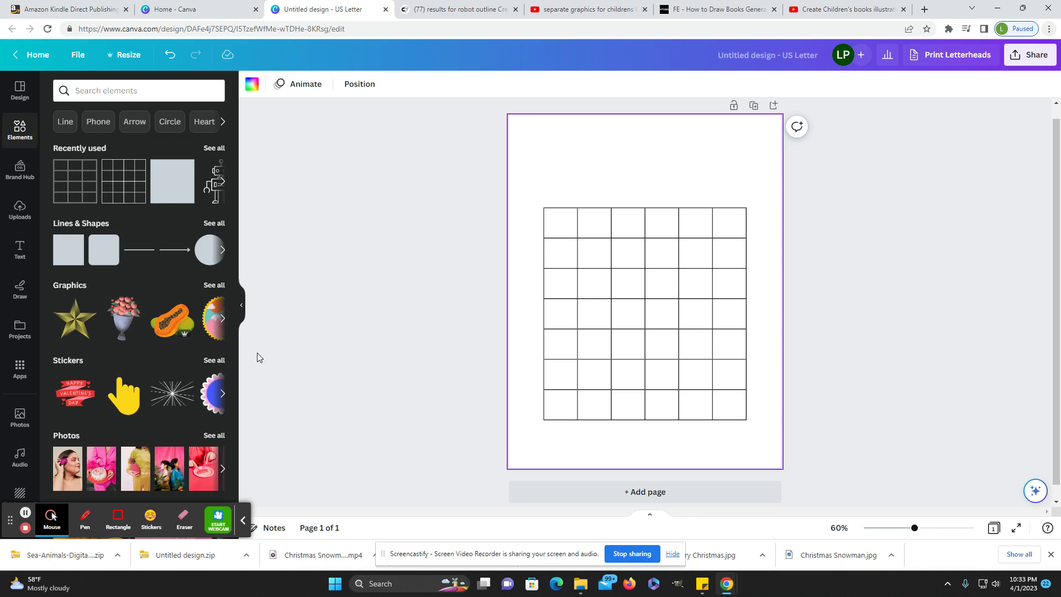
pyautogui.click(142, 251)
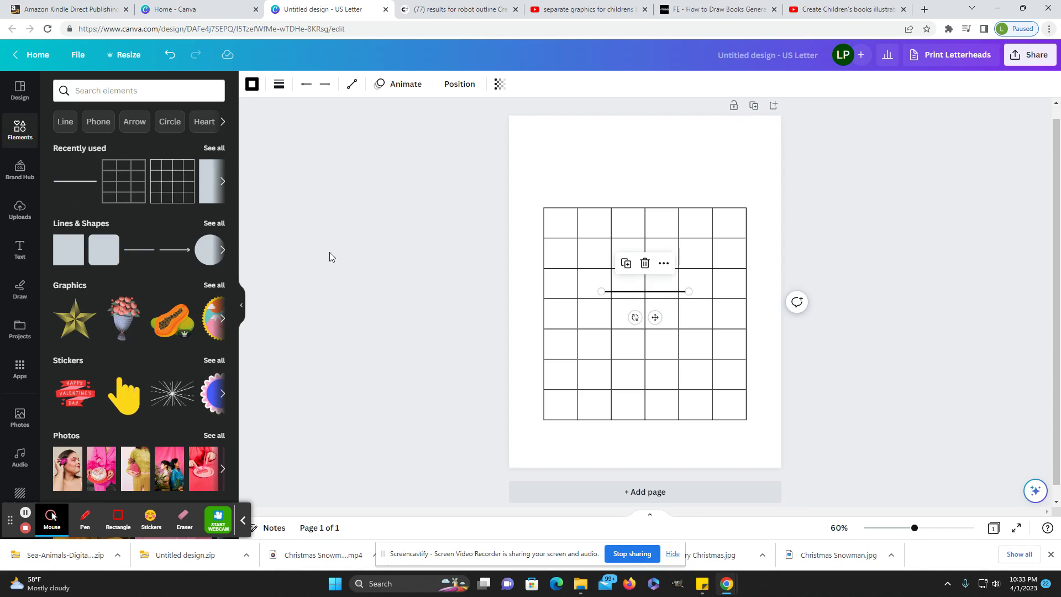
pyautogui.click(279, 86)
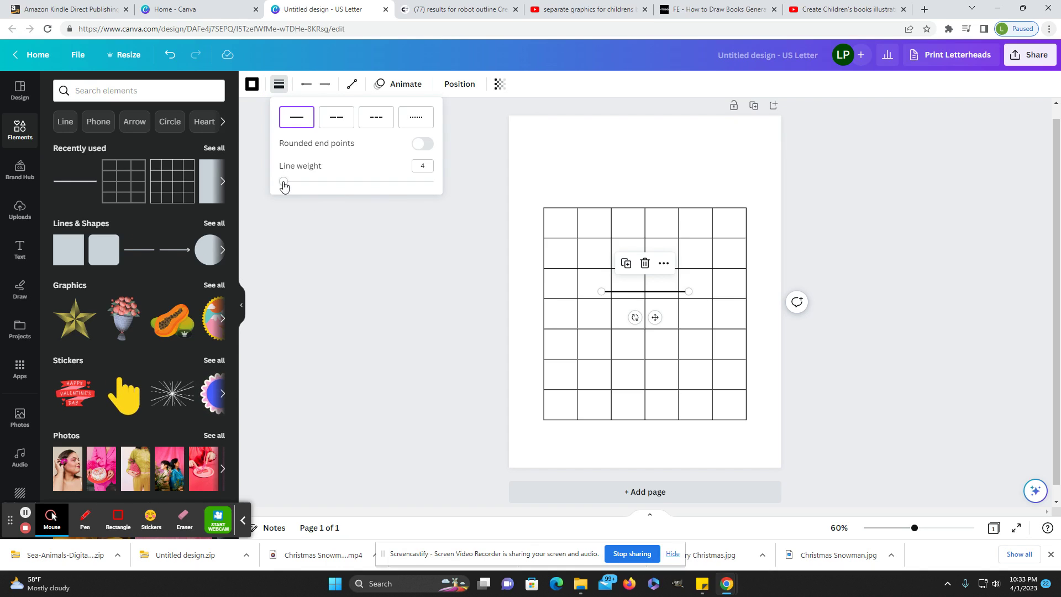
pyautogui.moveTo(284, 187); pyautogui.dragTo(278, 182)
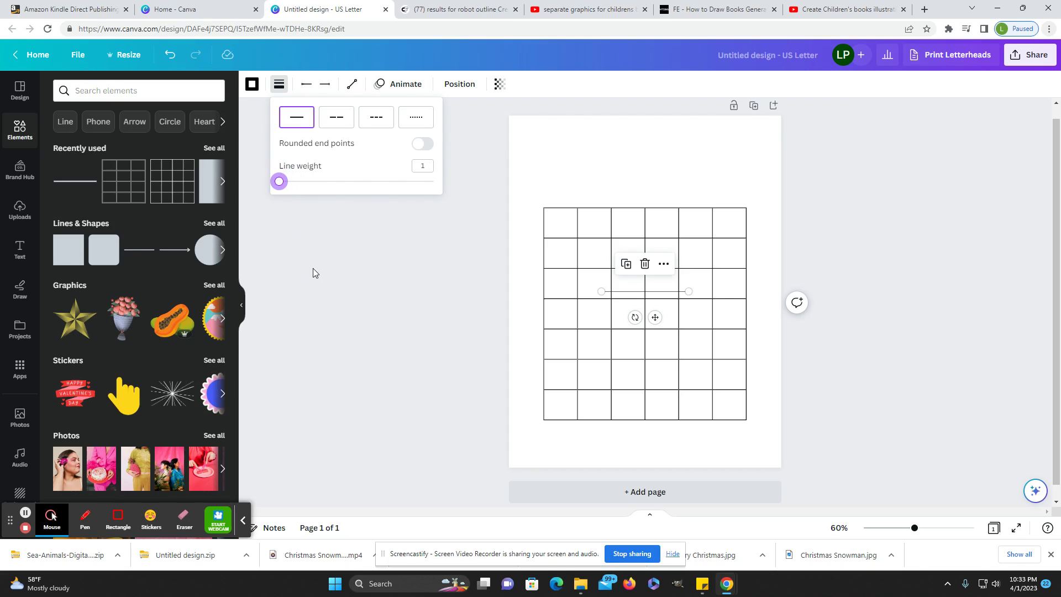
pyautogui.click(366, 123)
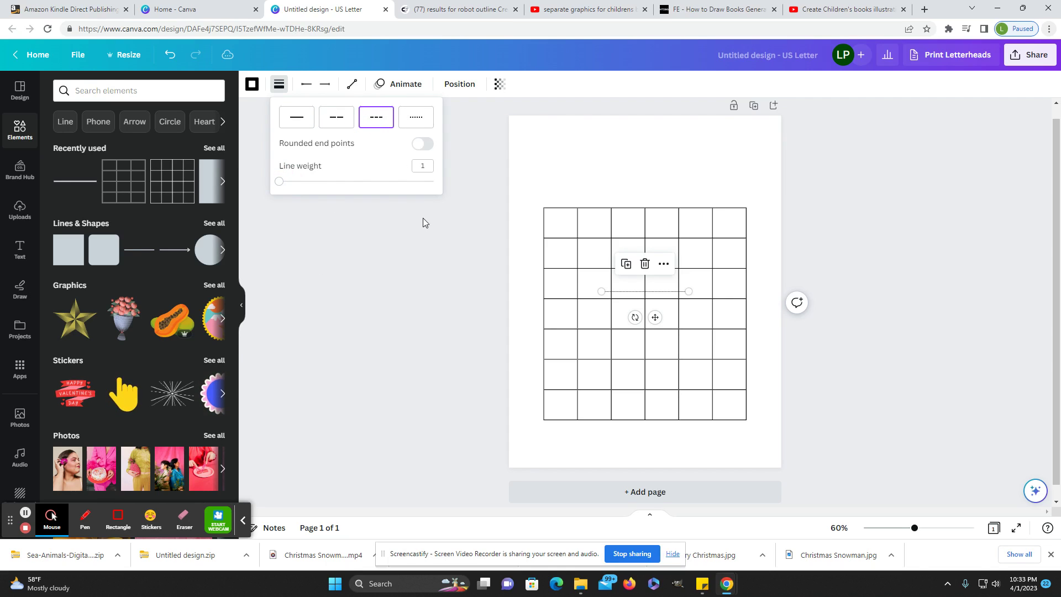
pyautogui.click(339, 123)
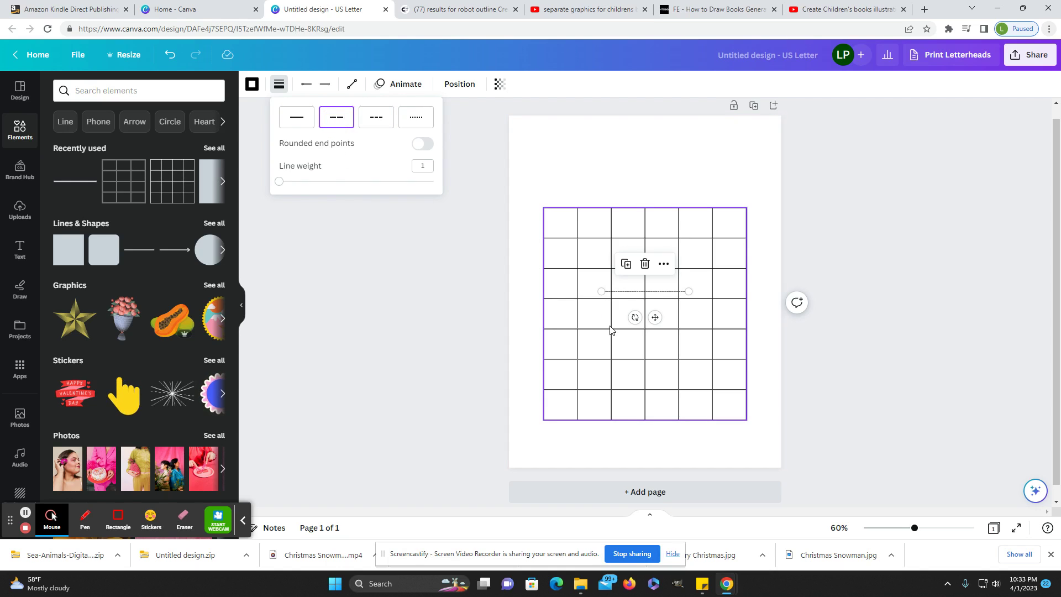
# - Extend the dashed line across the grid's full width and place it through the middle of the first row
pyautogui.moveTo(601, 292); pyautogui.dragTo(543, 288)
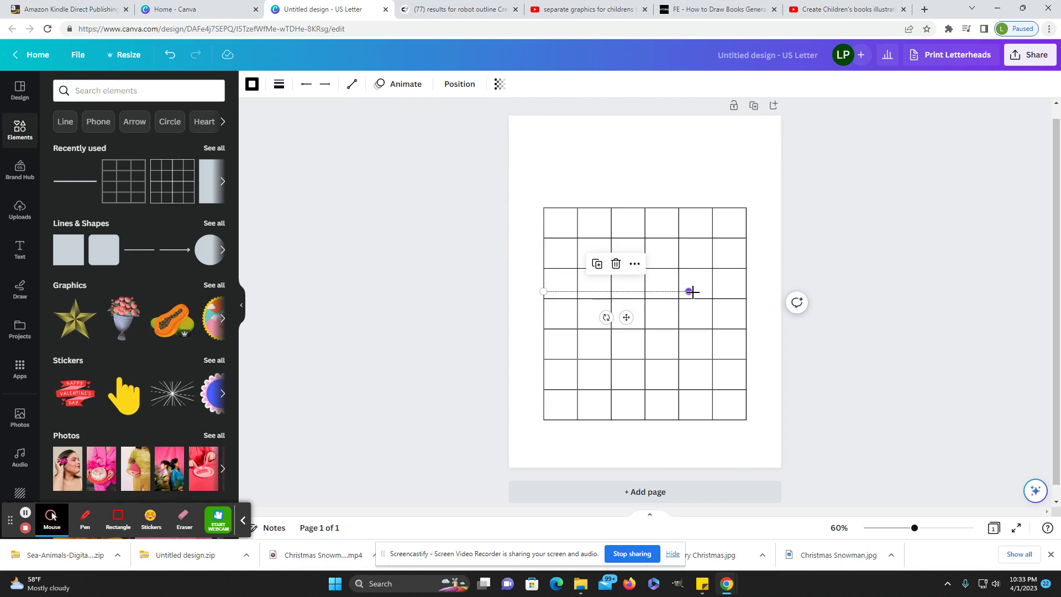
pyautogui.moveTo(693, 292); pyautogui.dragTo(746, 291)
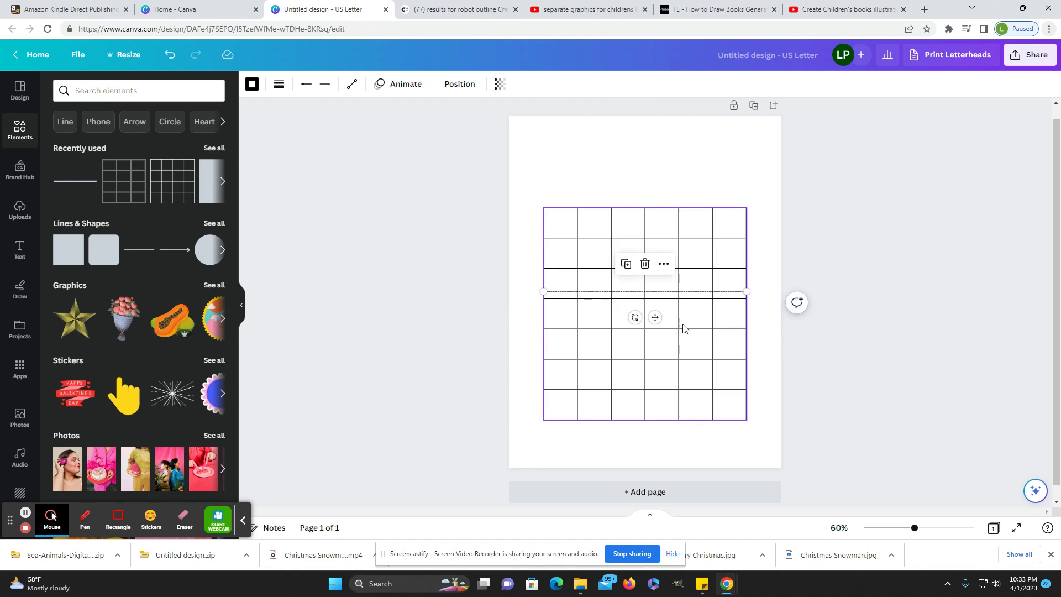
pyautogui.moveTo(655, 317); pyautogui.dragTo(654, 251)
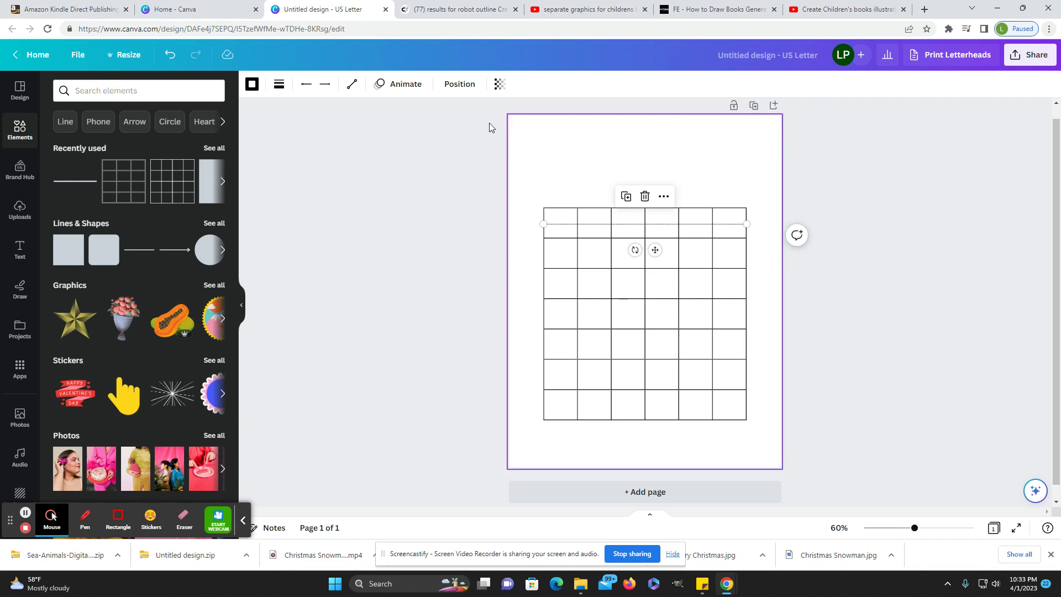
# - Set the dashed line's transparency to 40
pyautogui.click(499, 83)
pyautogui.moveTo(500, 128); pyautogui.dragTo(436, 129)
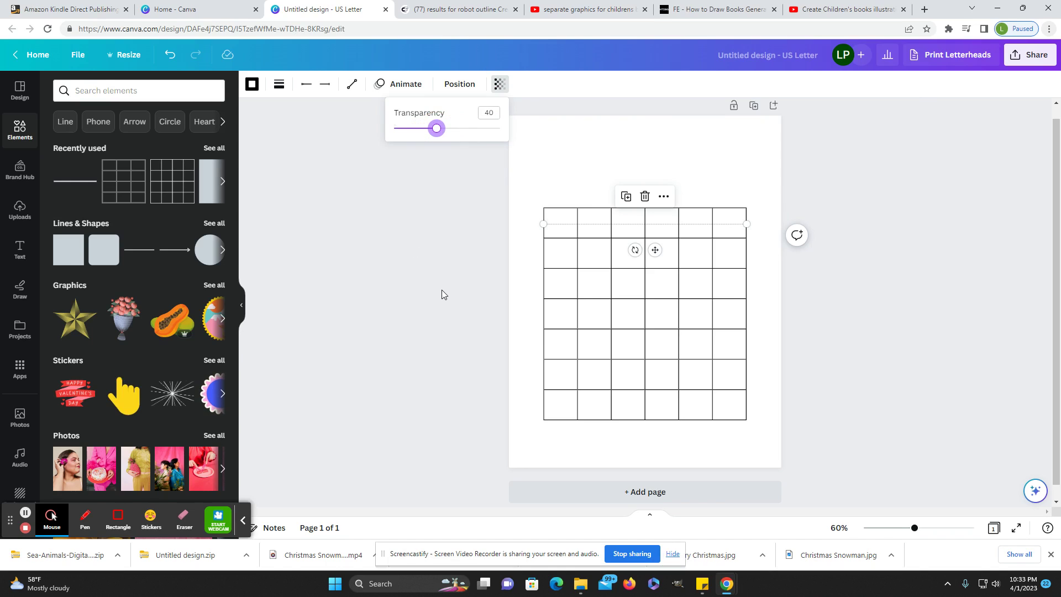
pyautogui.click(251, 84)
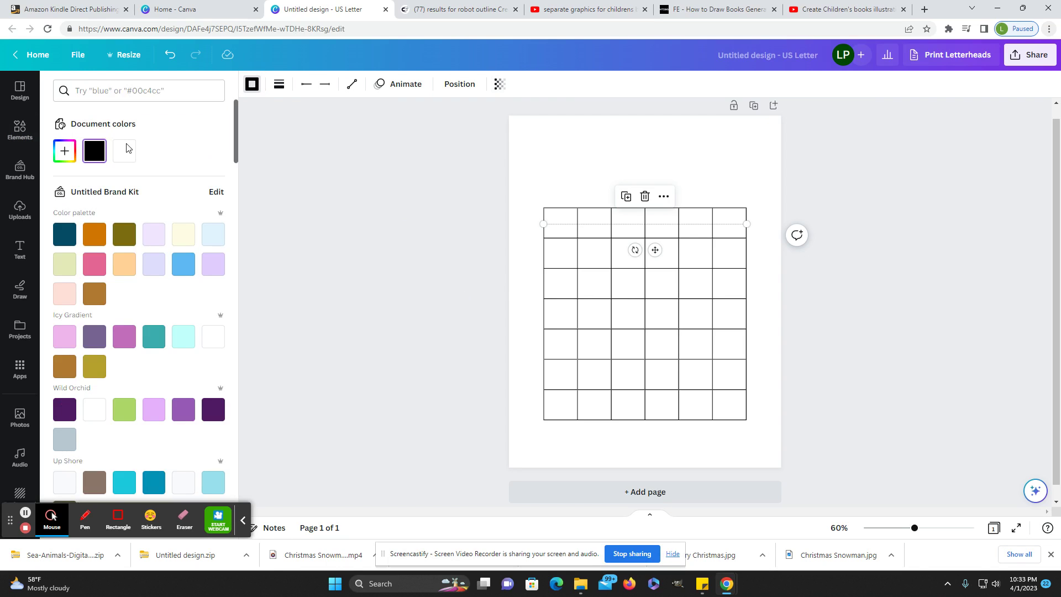
pyautogui.press('Escape')
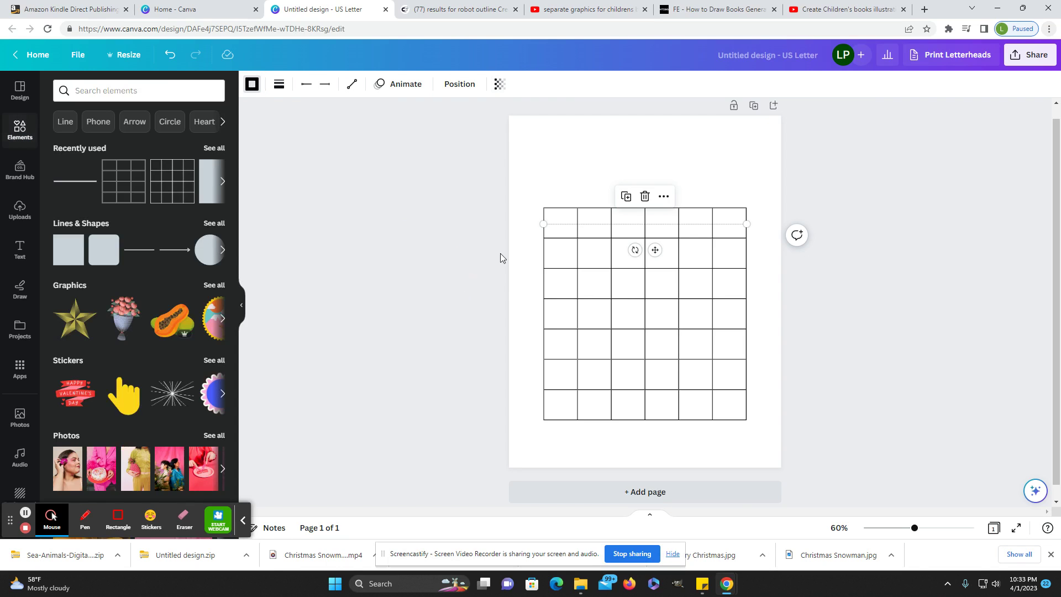
# - Duplicate the faint dashed line downward, placing one copy through the middle of each remaining grid row
pyautogui.click(629, 196)
pyautogui.moveTo(657, 252); pyautogui.dragTo(655, 279)
pyautogui.click(626, 226)
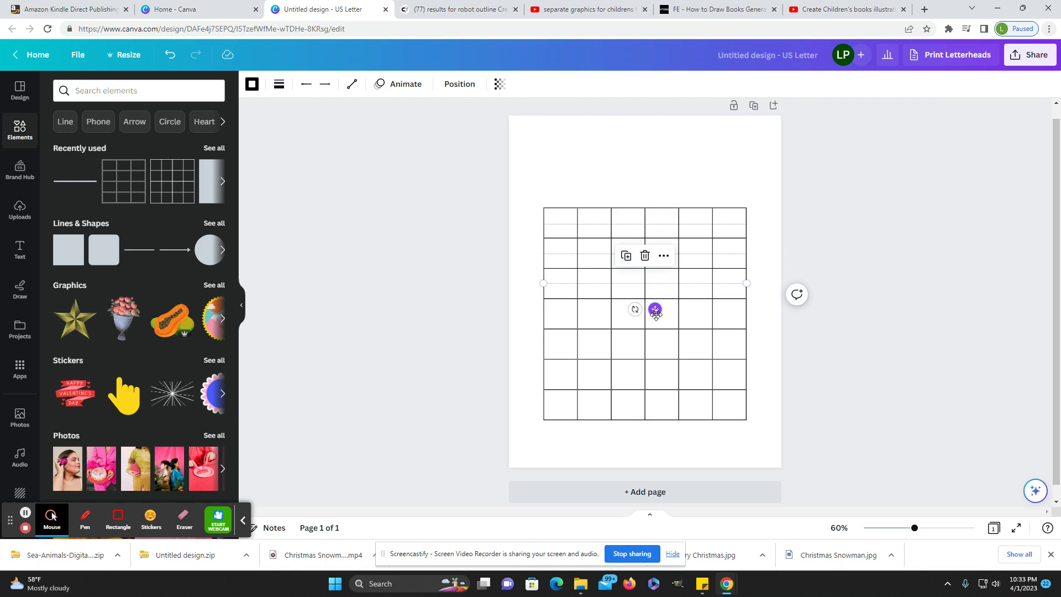
pyautogui.moveTo(656, 311); pyautogui.dragTo(654, 340)
pyautogui.click(626, 255)
pyautogui.click(626, 286)
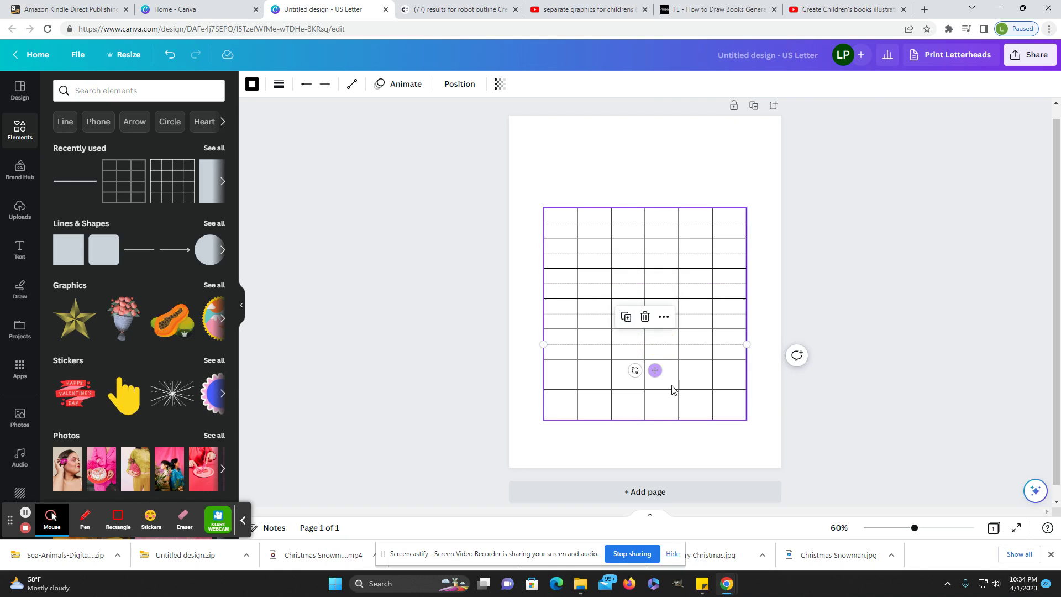
pyautogui.click(626, 317)
# - Place a vertical copy of the faint dashed line through the first column's middle and duplicate it through the other five columns
pyautogui.click(545, 221)
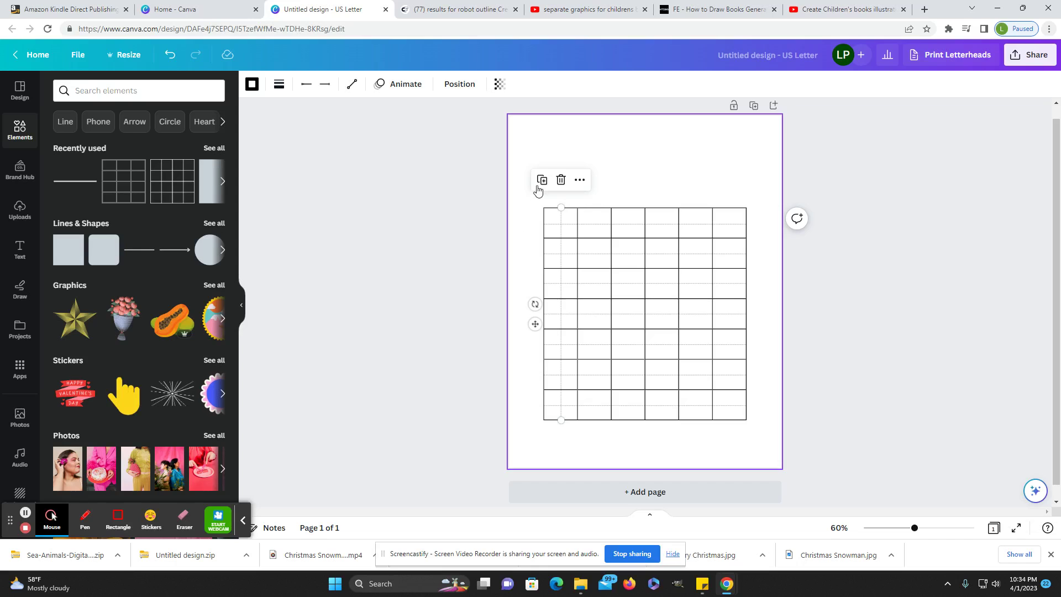
pyautogui.click(541, 186)
pyautogui.moveTo(540, 329); pyautogui.dragTo(568, 326)
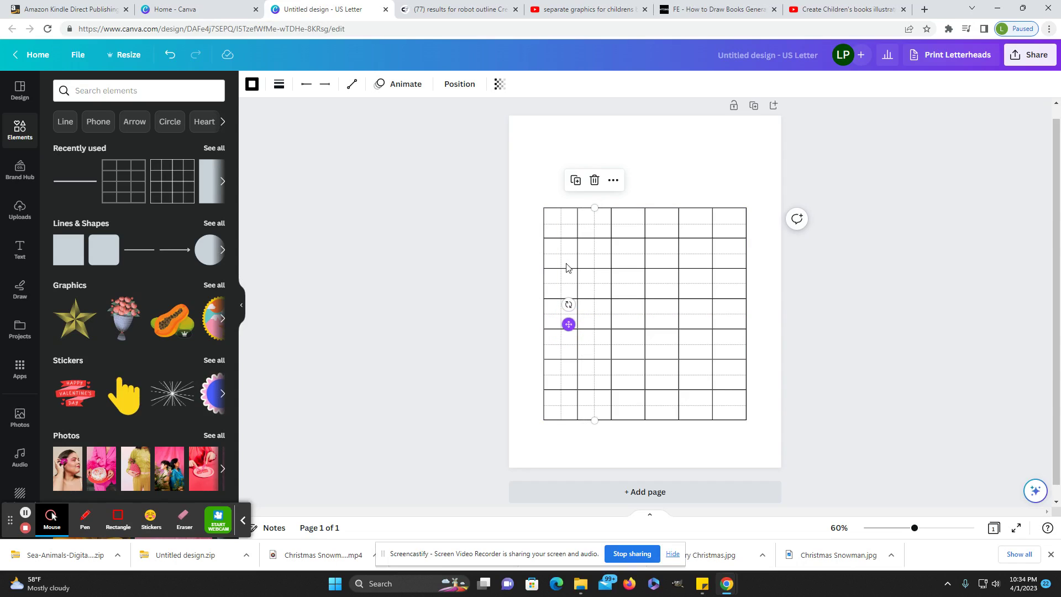
pyautogui.click(575, 180)
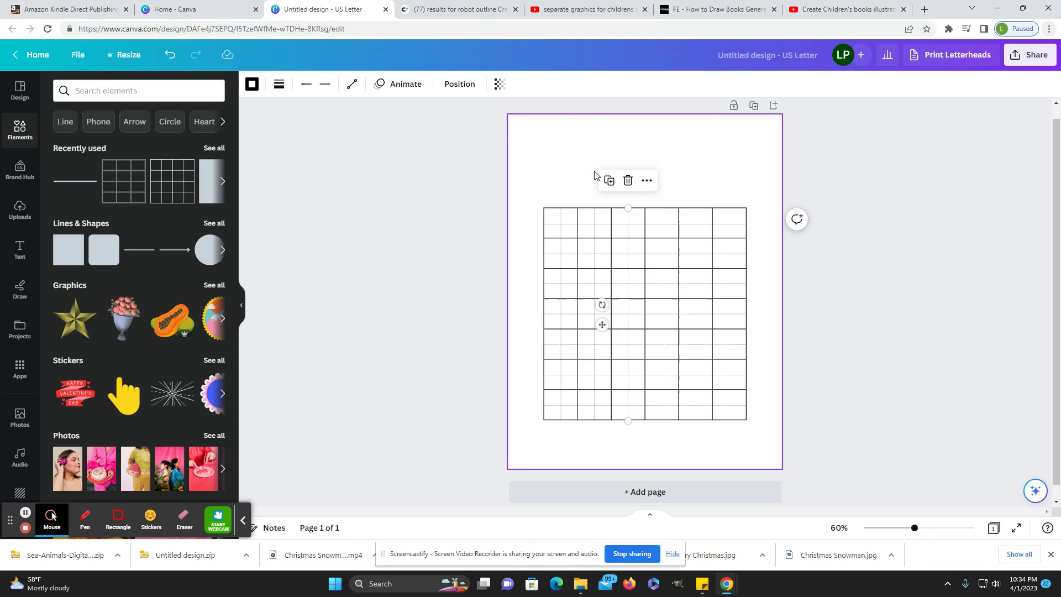
pyautogui.click(608, 181)
pyautogui.click(642, 180)
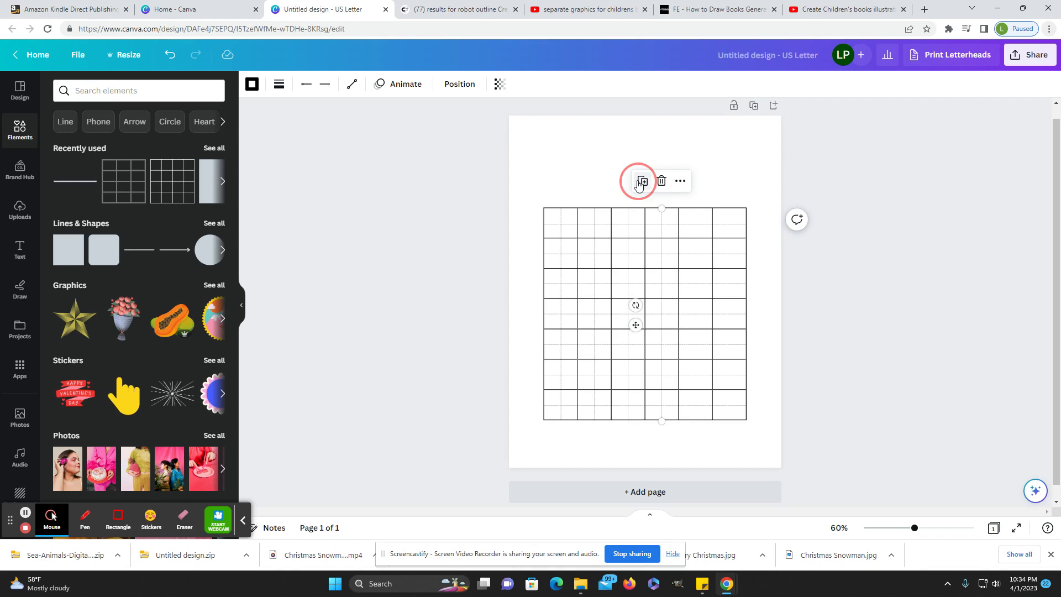
pyautogui.click(675, 181)
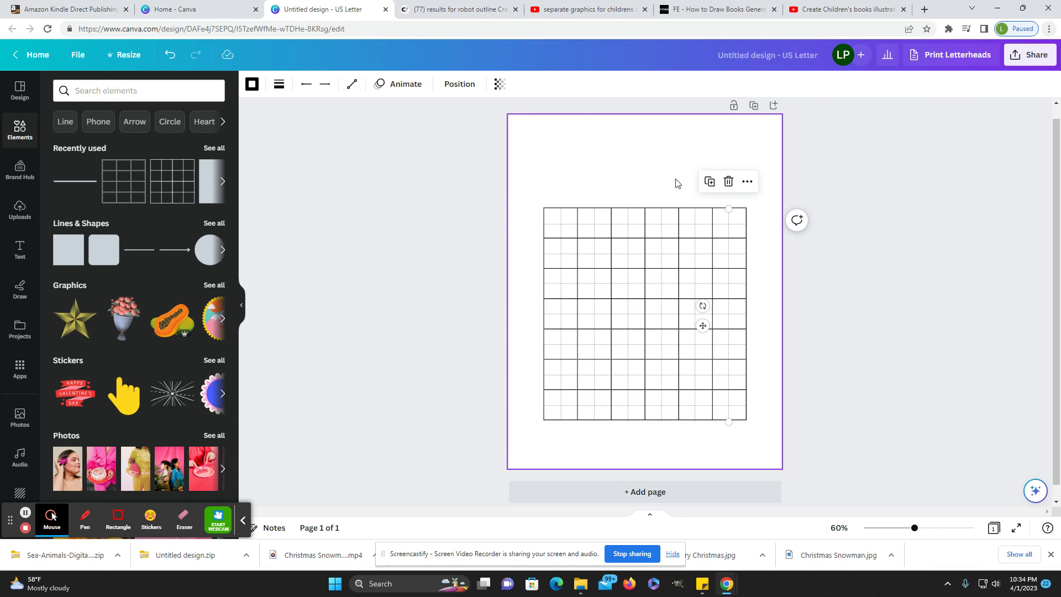
# - Nudge the vertical guide line in the last column to its centre and align the fifth column's line end with the grid's top edge
pyautogui.click(606, 157)
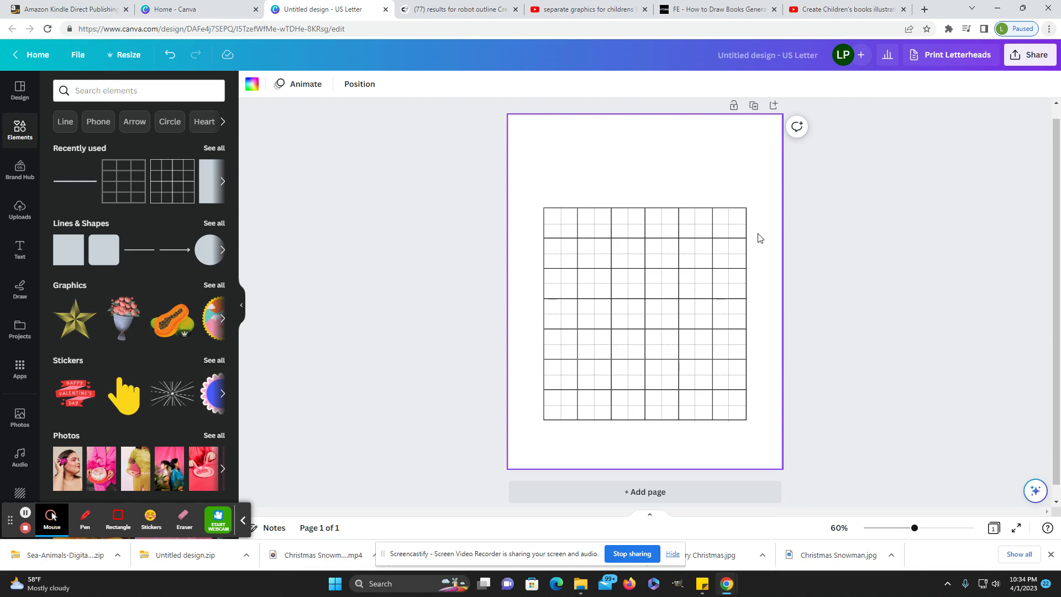
pyautogui.moveTo(728, 322); pyautogui.dragTo(729, 317)
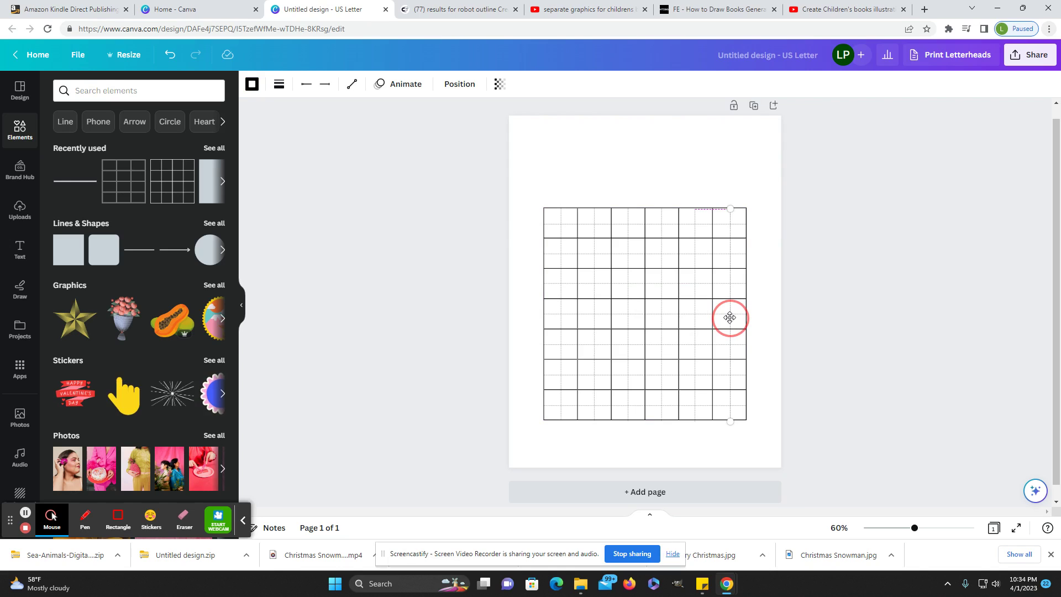
pyautogui.click(704, 305)
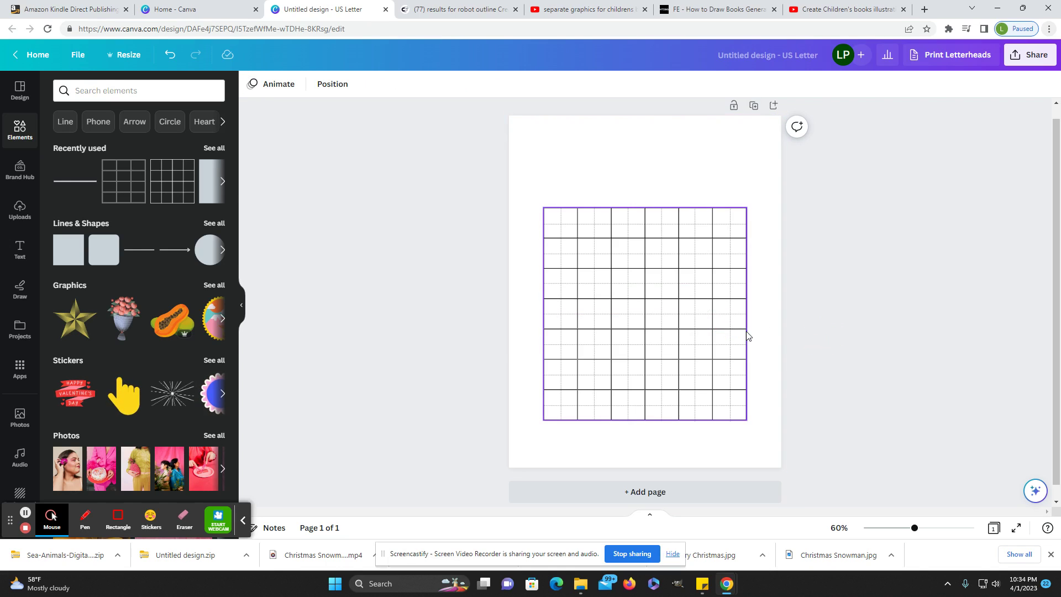
pyautogui.moveTo(731, 324); pyautogui.dragTo(730, 321)
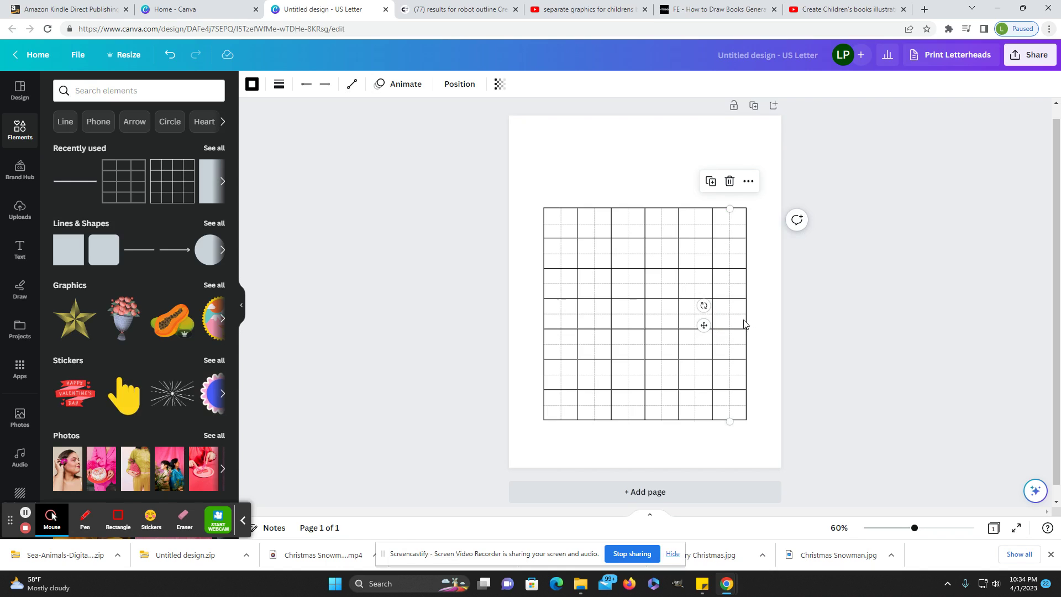
pyautogui.click(694, 246)
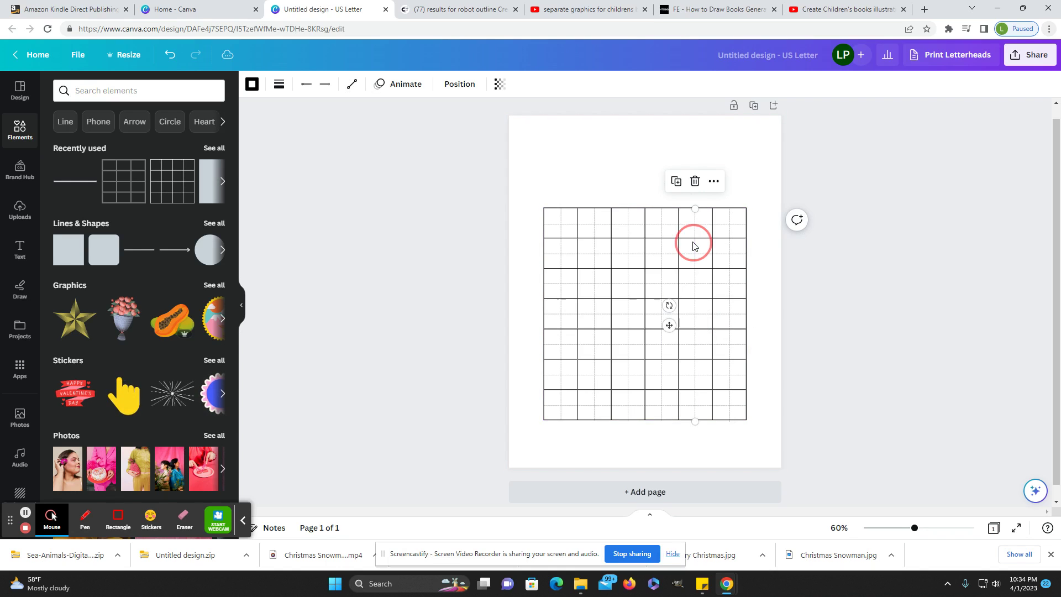
pyautogui.moveTo(694, 209); pyautogui.dragTo(694, 206)
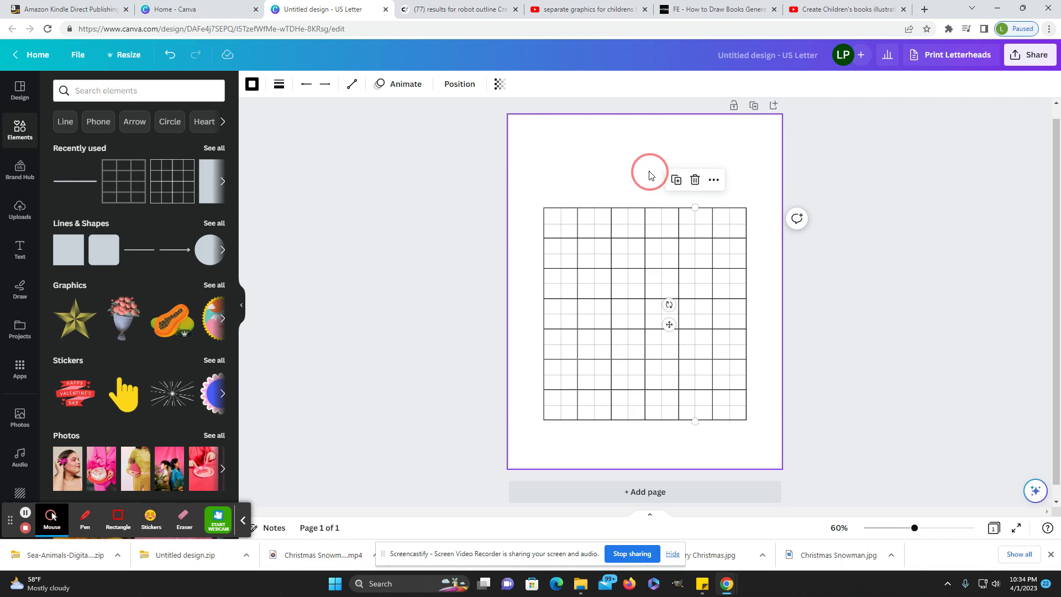
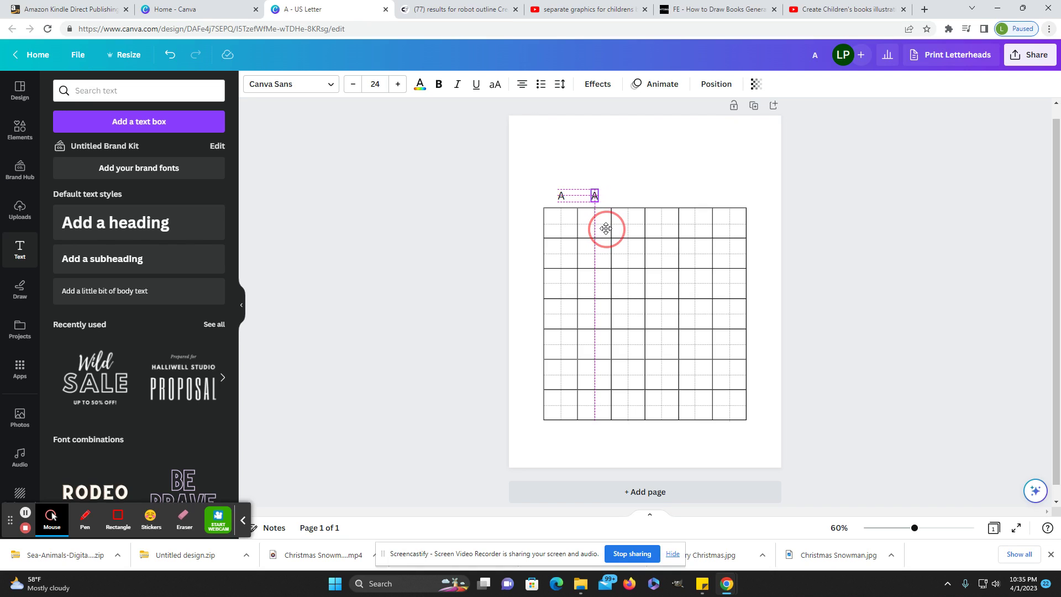
# - Duplicate the letter A label until one copy is centred above each of the six columns
pyautogui.click(576, 162)
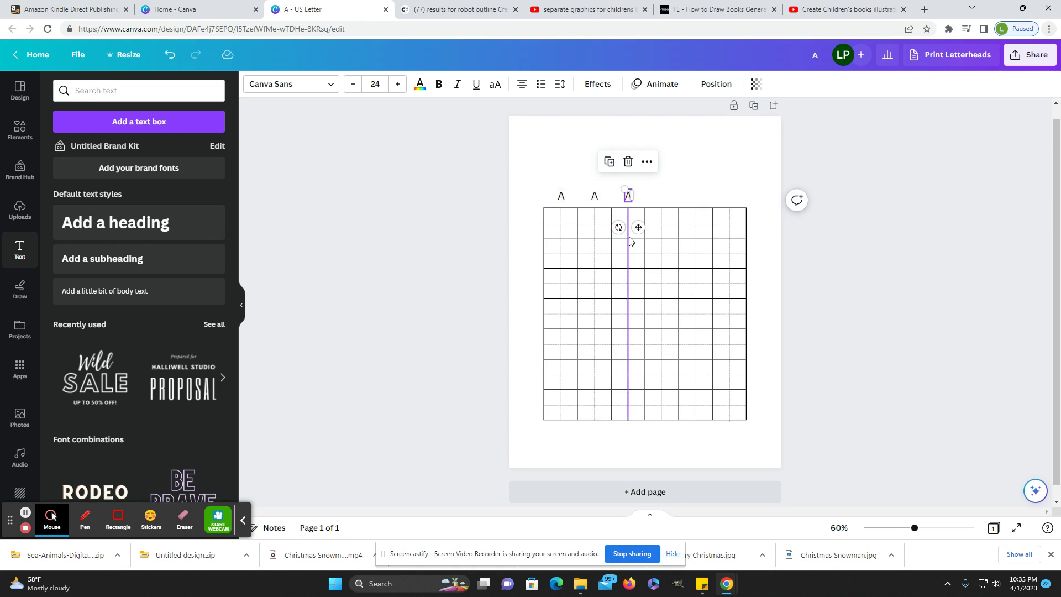
pyautogui.click(610, 162)
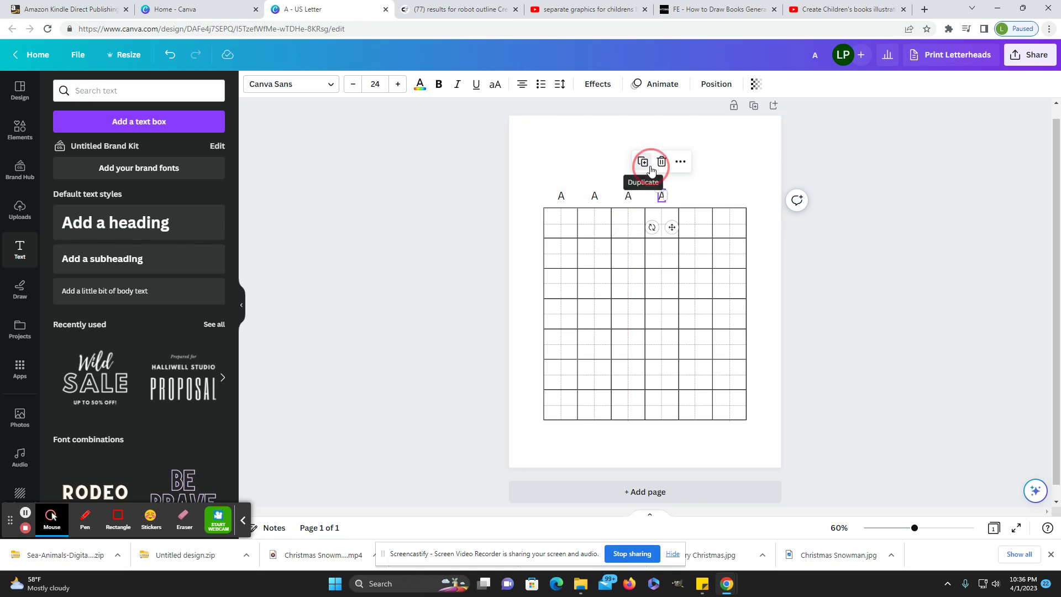
pyautogui.click(647, 164)
pyautogui.click(676, 162)
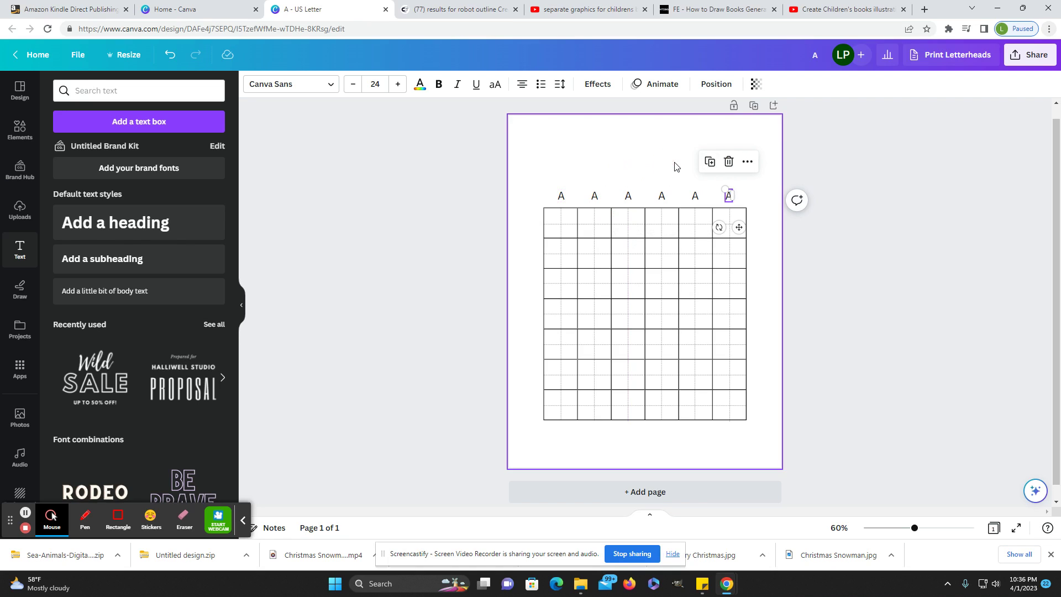
# - Change the copied column labels to B, C, D, E and F in order
pyautogui.doubleClick(594, 198)
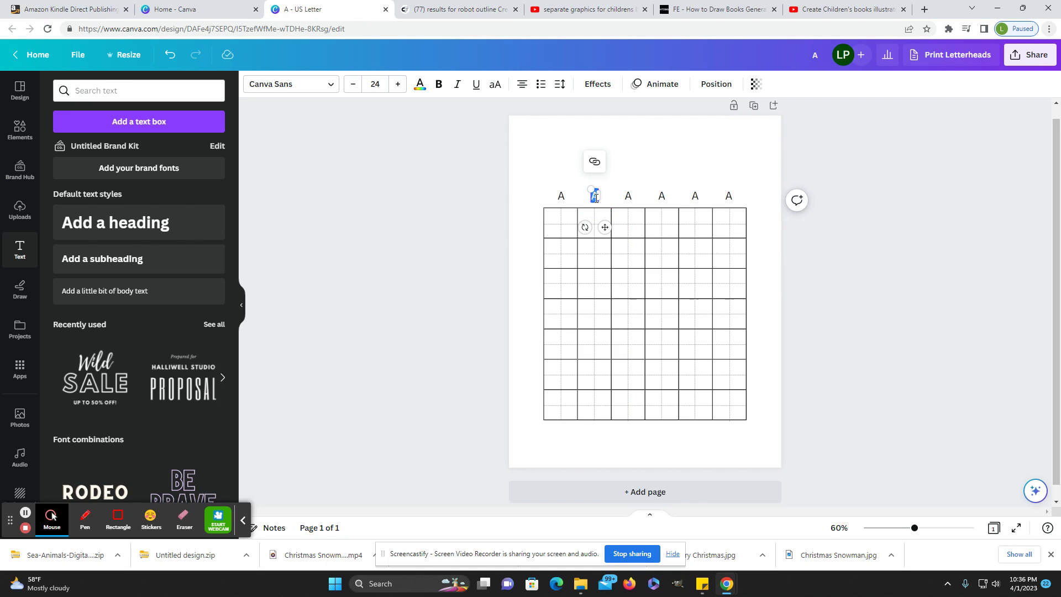
pyautogui.write('B')
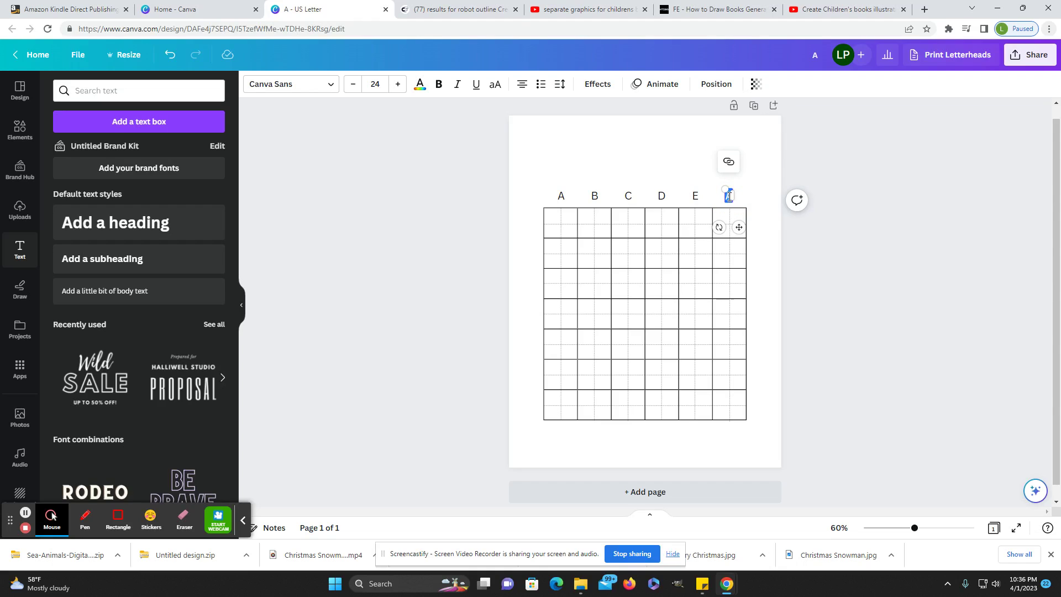
pyautogui.write('F')
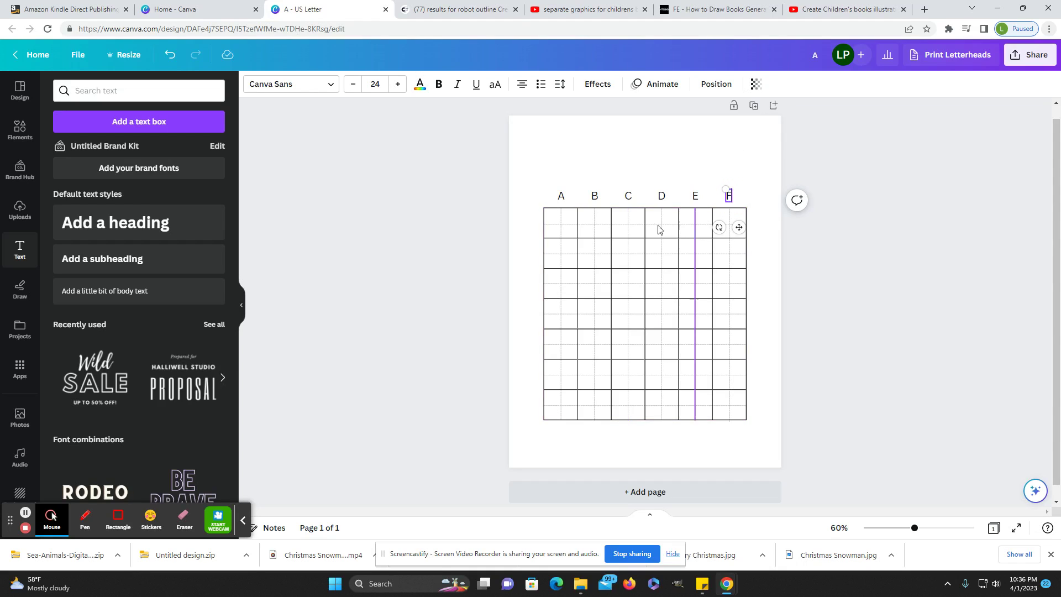
pyautogui.click(519, 230)
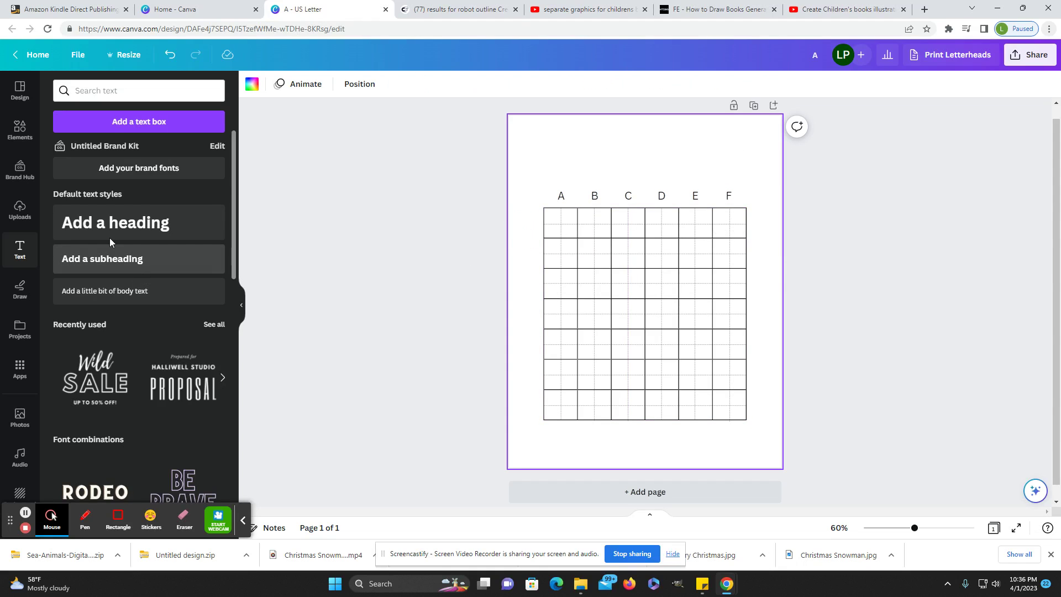
# - Add a body text label reading 1 and place it just outside the grid, beside the first row
pyautogui.click(117, 299)
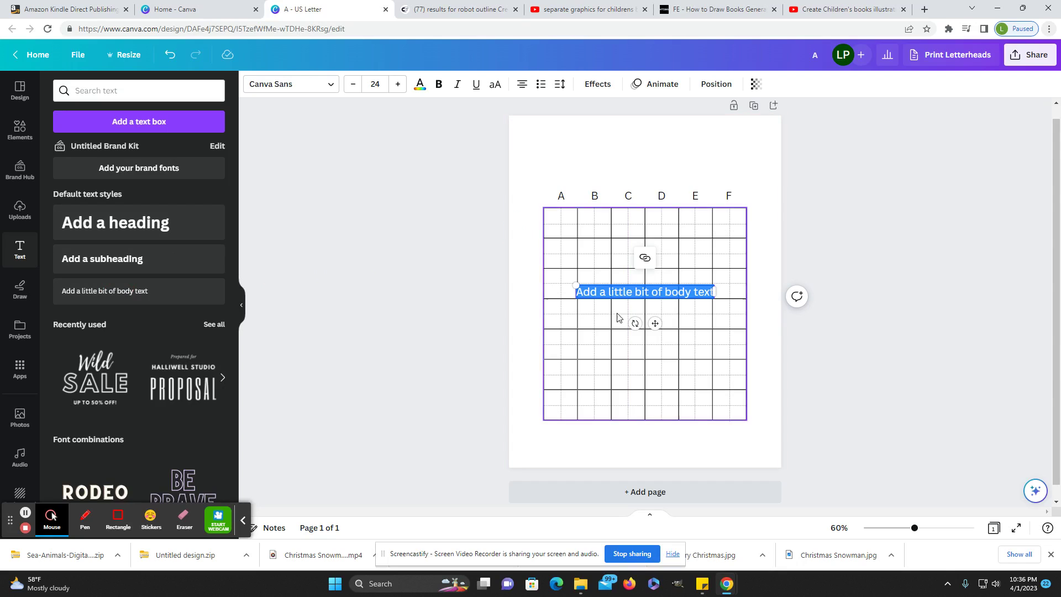
pyautogui.moveTo(638, 319); pyautogui.dragTo(545, 257)
pyautogui.write('1')
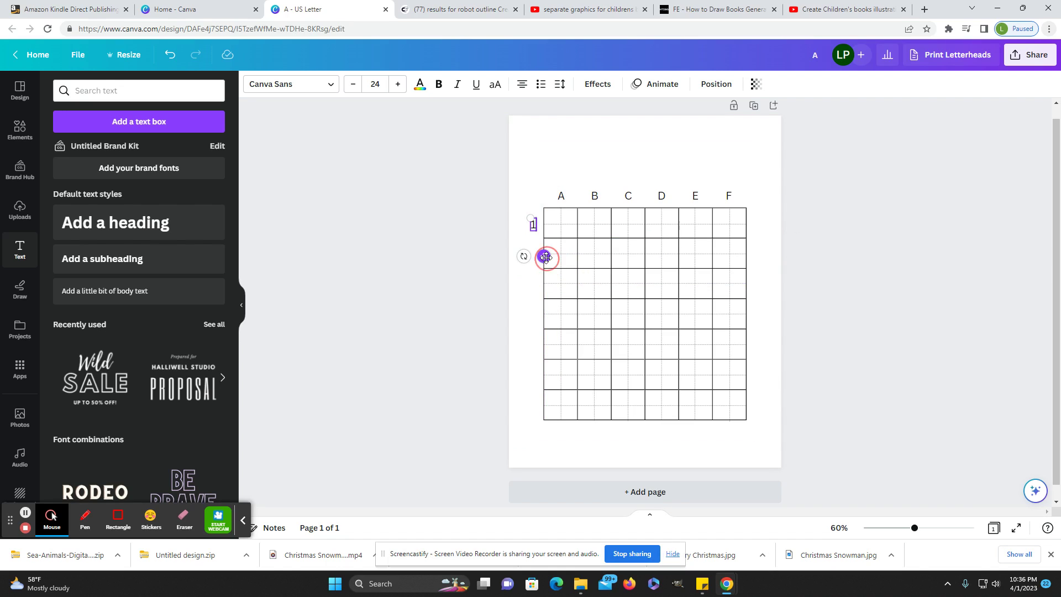
pyautogui.click(521, 298)
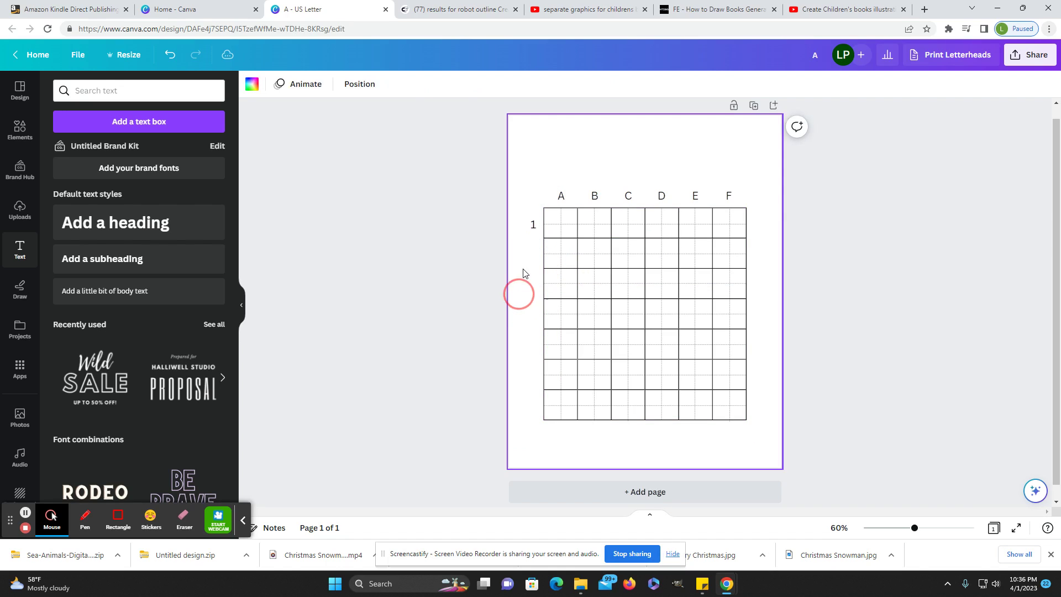
# - Duplicate the number 1 label downward until each of the seven rows has a copy beside it
pyautogui.click(533, 225)
pyautogui.click(513, 190)
pyautogui.moveTo(549, 260); pyautogui.dragTo(544, 285)
pyautogui.click(514, 219)
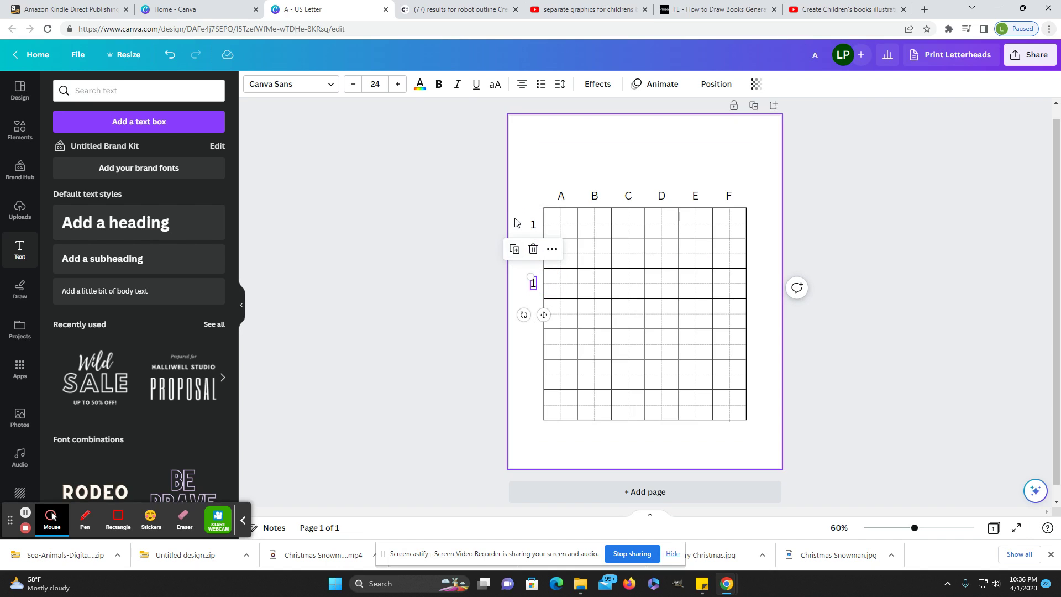
pyautogui.click(516, 248)
pyautogui.click(514, 278)
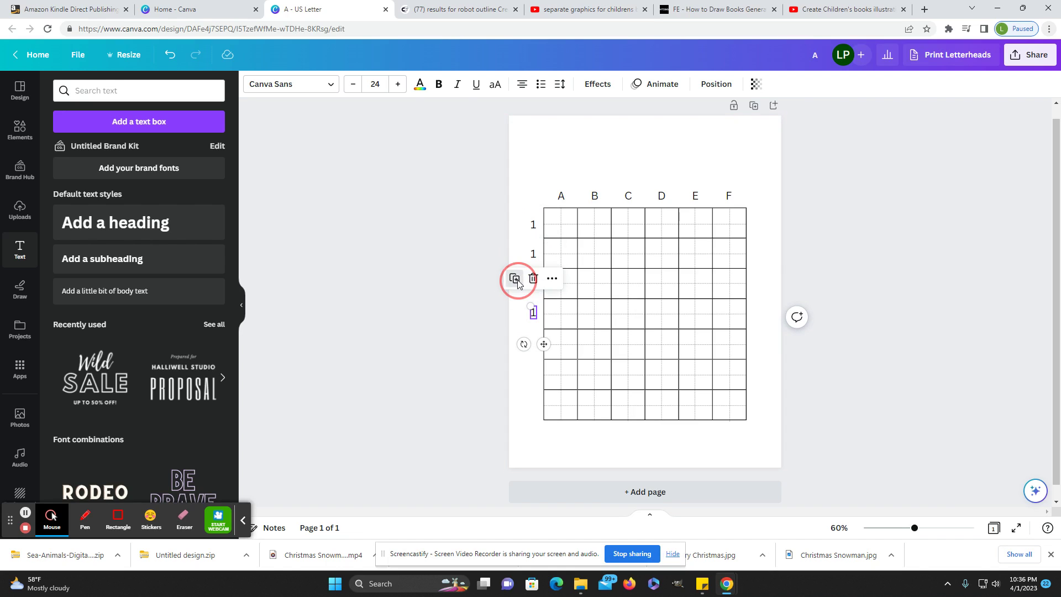
pyautogui.click(514, 310)
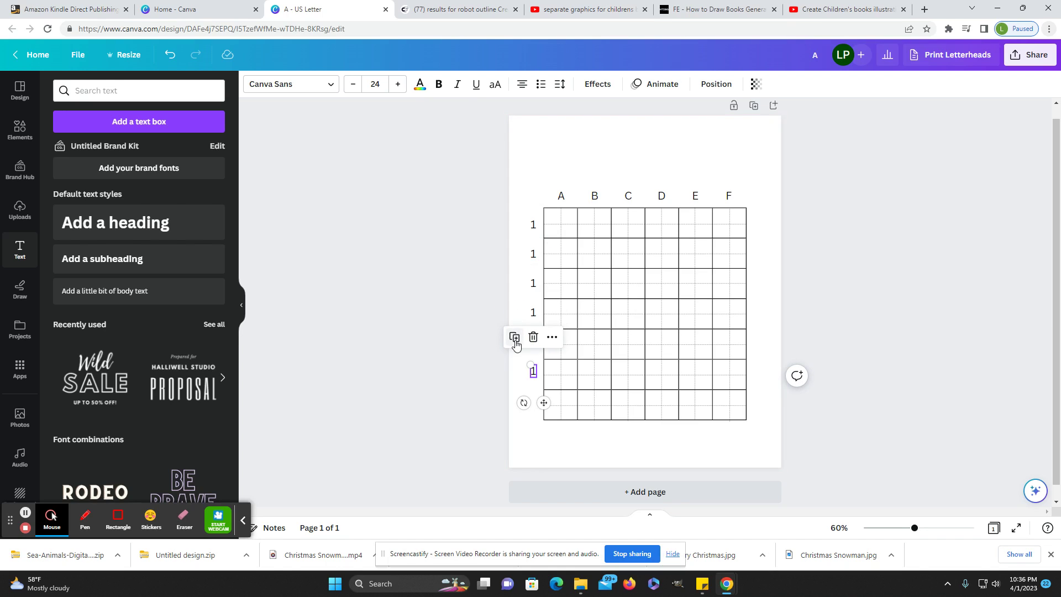
pyautogui.click(514, 337)
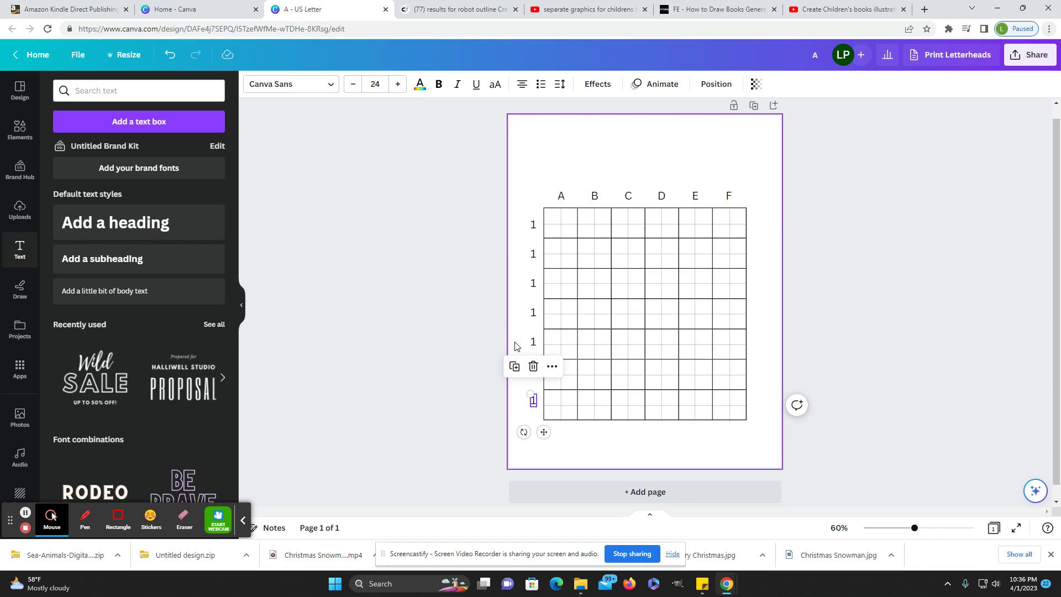
# - Change the copied row labels to 2, 3, 4, 5, 6 and 7 in order
pyautogui.click(533, 255)
pyautogui.click(533, 255)
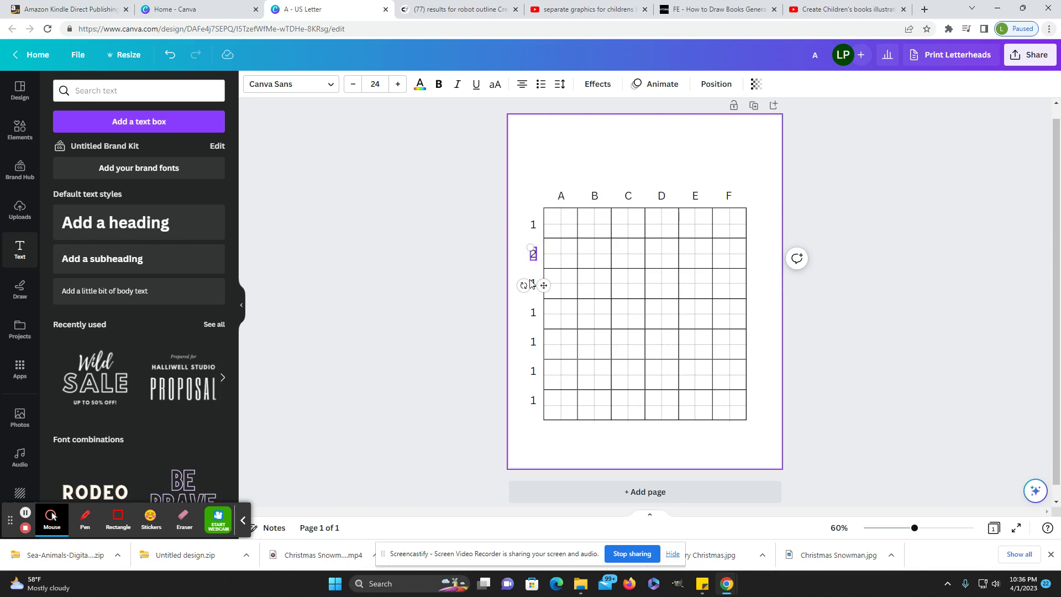
pyautogui.click(533, 283)
pyautogui.click(533, 284)
pyautogui.write('3')
pyautogui.doubleClick(533, 313)
pyautogui.write('4')
pyautogui.doubleClick(533, 341)
pyautogui.write('5')
pyautogui.doubleClick(533, 371)
pyautogui.write('6')
pyautogui.click(534, 401)
pyautogui.click(534, 401)
pyautogui.write('7')
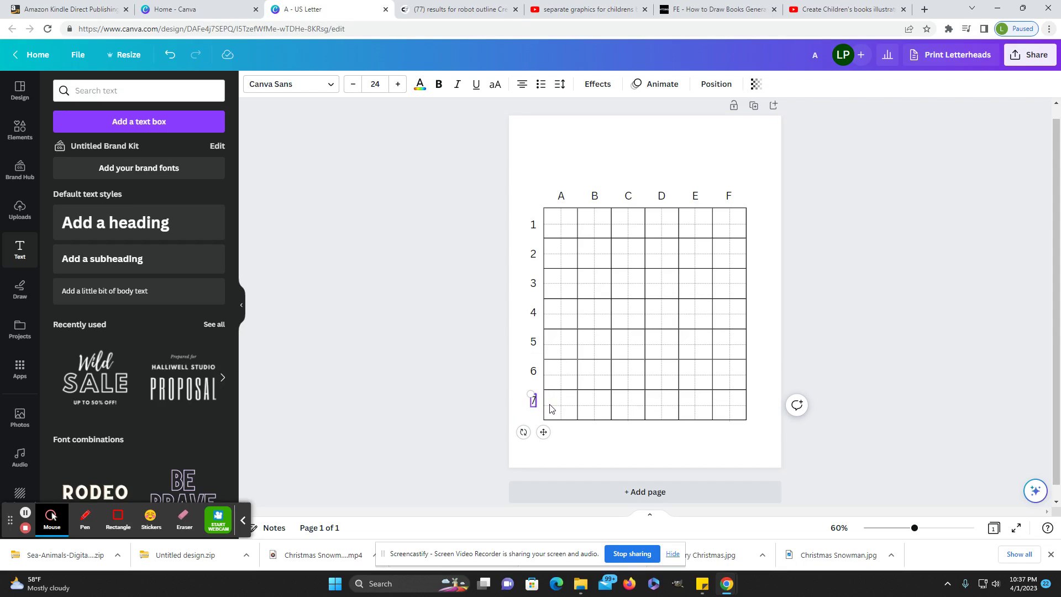
pyautogui.click(779, 376)
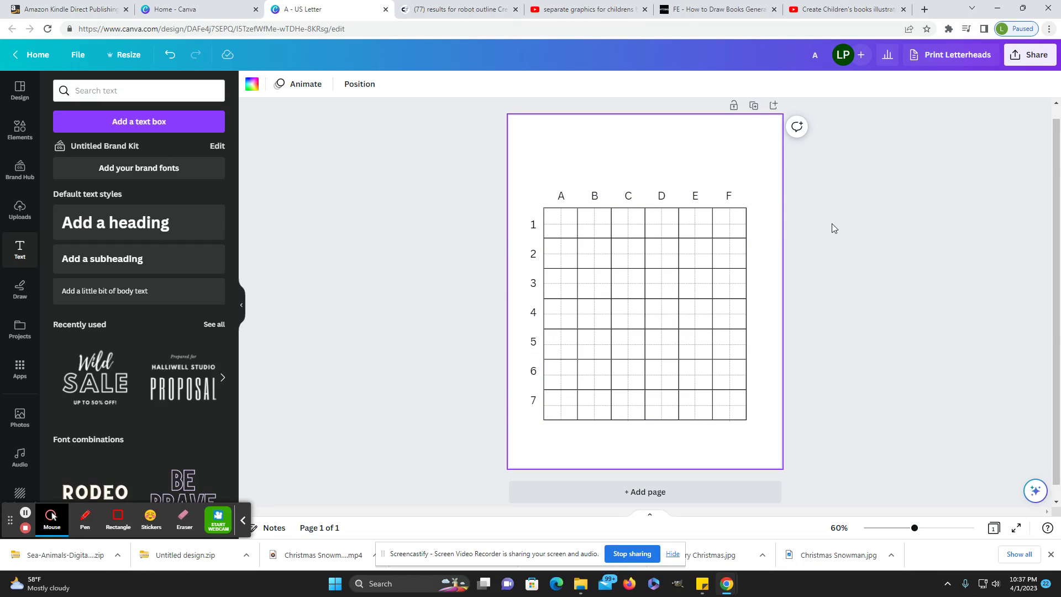
# - Duplicate the finished grid page three times to make four pages
pyautogui.click(754, 106)
pyautogui.click(738, 110)
pyautogui.click(738, 109)
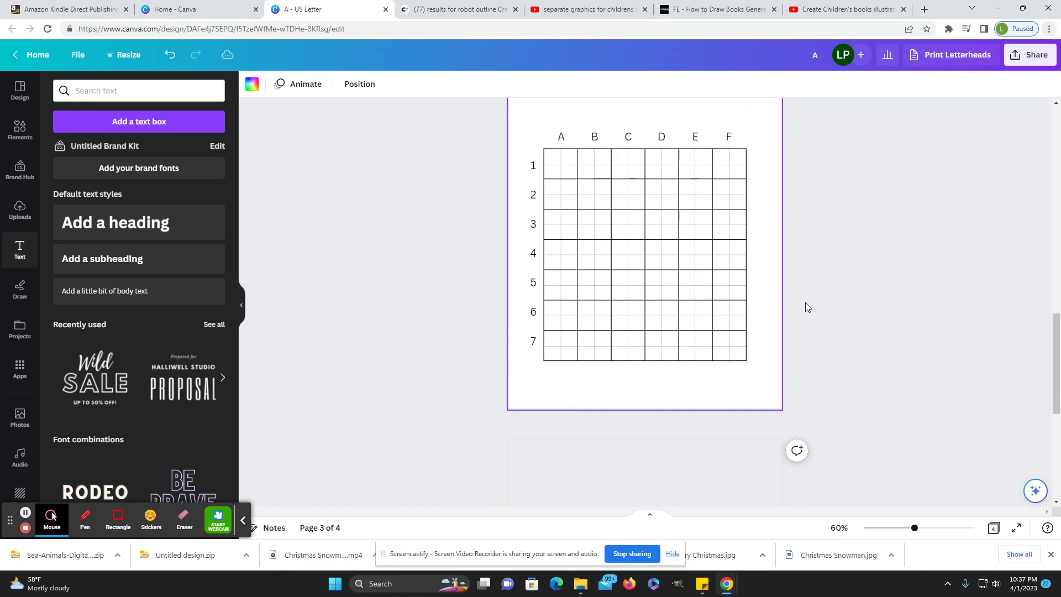
# - Shift the whole grid on page 1, together with its letter and number labels, slightly to the right
pyautogui.scroll(15, 801, 301)
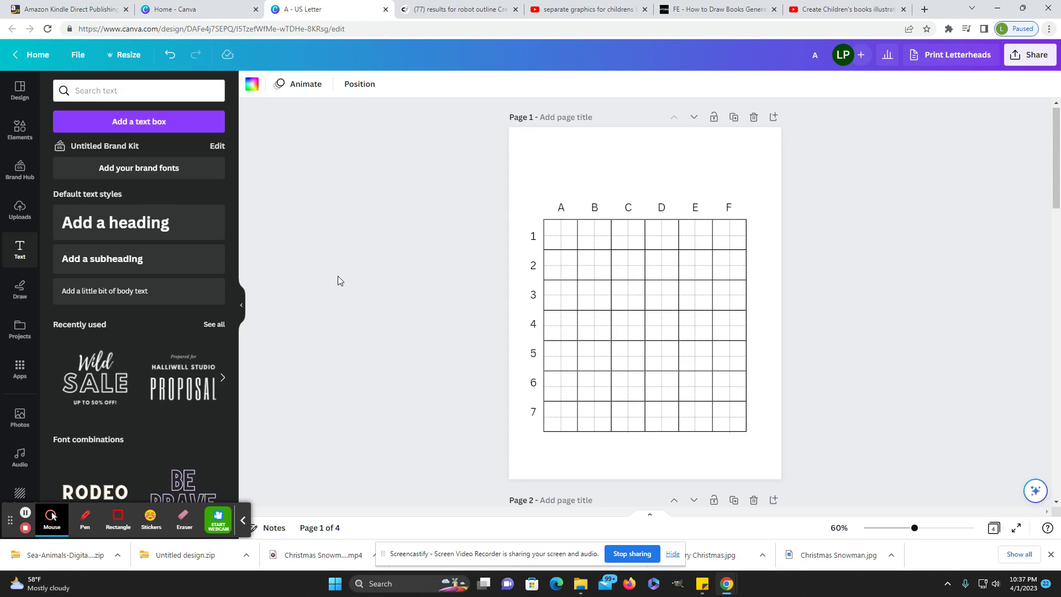
pyautogui.moveTo(413, 167); pyautogui.dragTo(854, 475)
pyautogui.moveTo(683, 410); pyautogui.dragTo(686, 406)
pyautogui.click(377, 399)
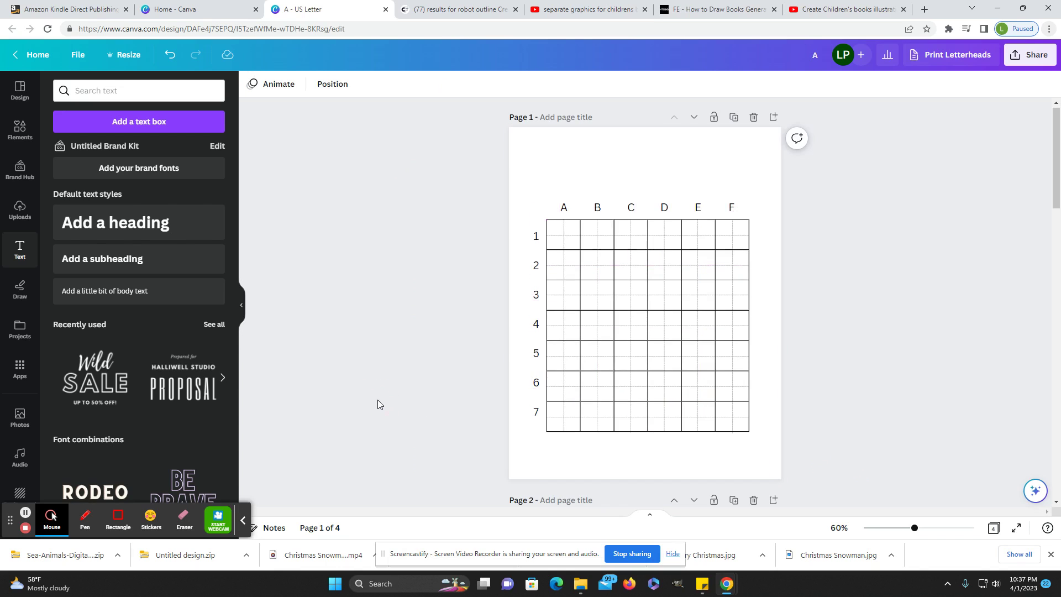
# - Insert the striped fish line drawing from the uploaded images onto the page 1 grid
pyautogui.click(20, 209)
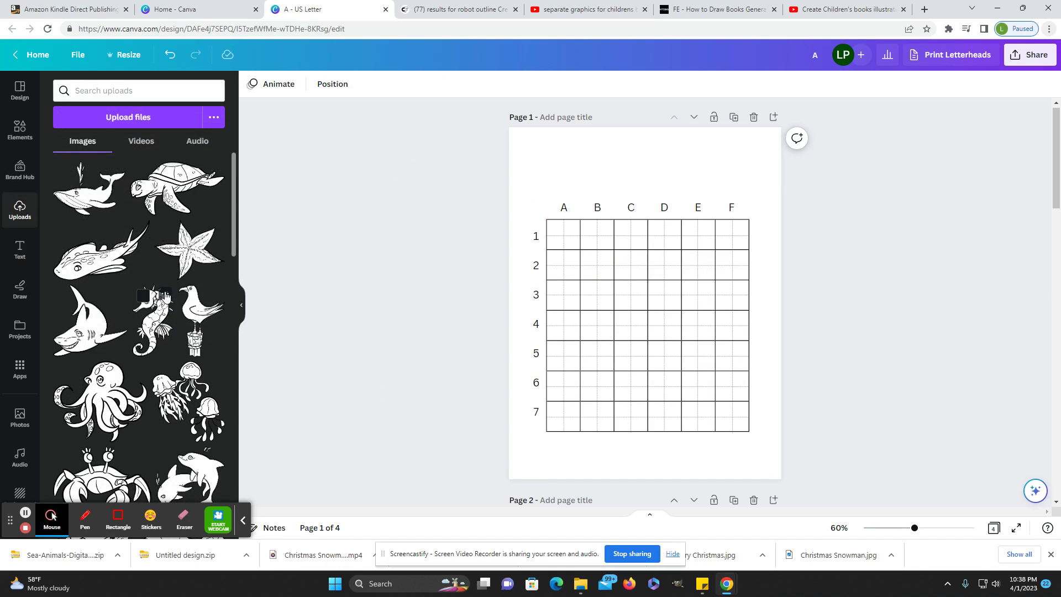
pyautogui.scroll(-1, 165, 297)
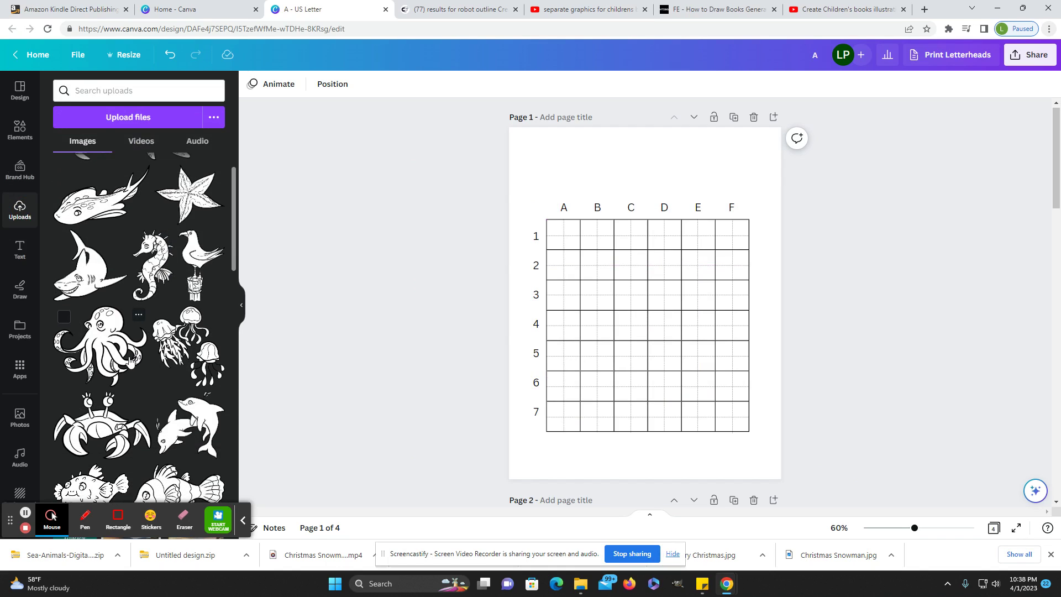
pyautogui.scroll(-3, 130, 362)
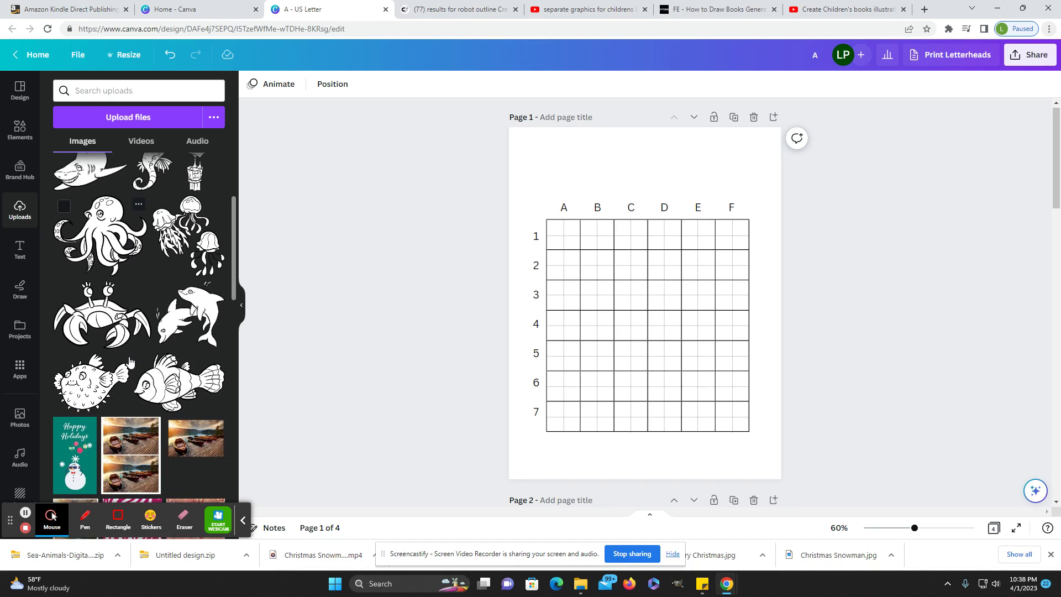
pyautogui.scroll(1, 129, 362)
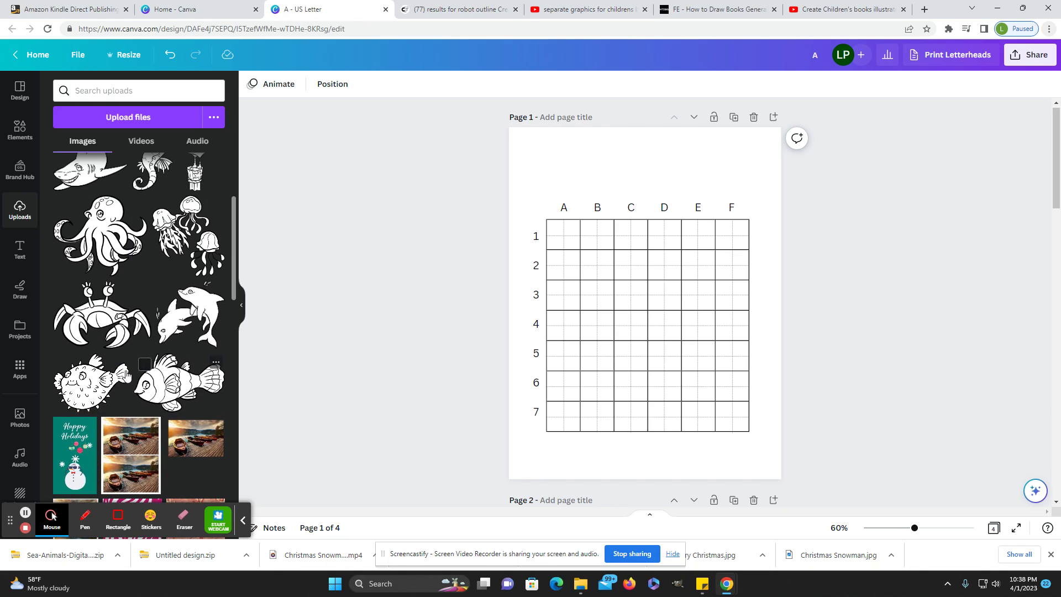
pyautogui.click(149, 387)
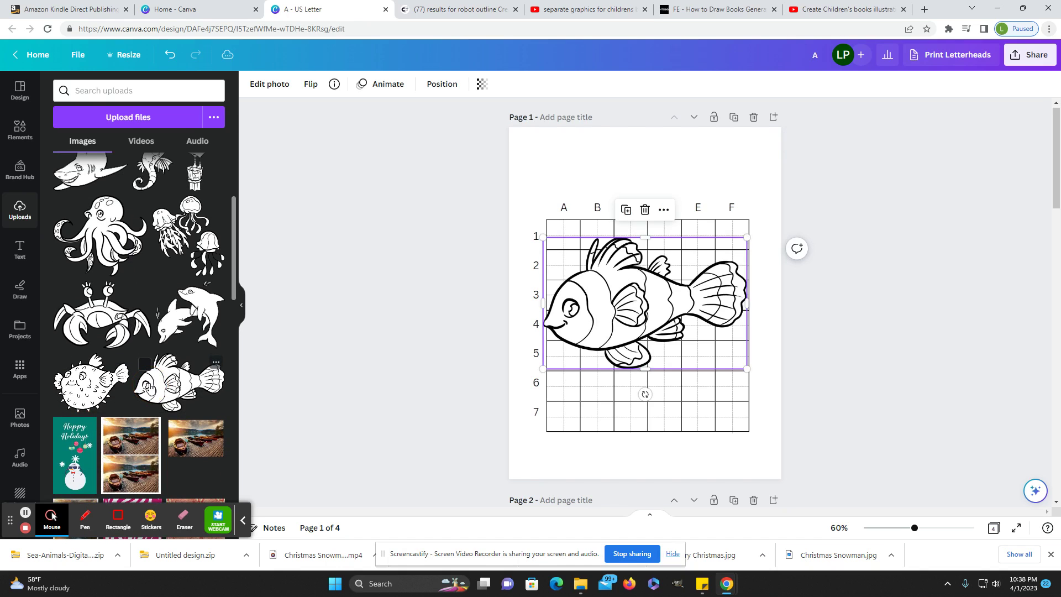
# - Scale the fish down to about 5.5 in wide and position it inside the page 1 grid
pyautogui.moveTo(544, 369); pyautogui.dragTo(589, 361)
pyautogui.moveTo(645, 326); pyautogui.dragTo(634, 355)
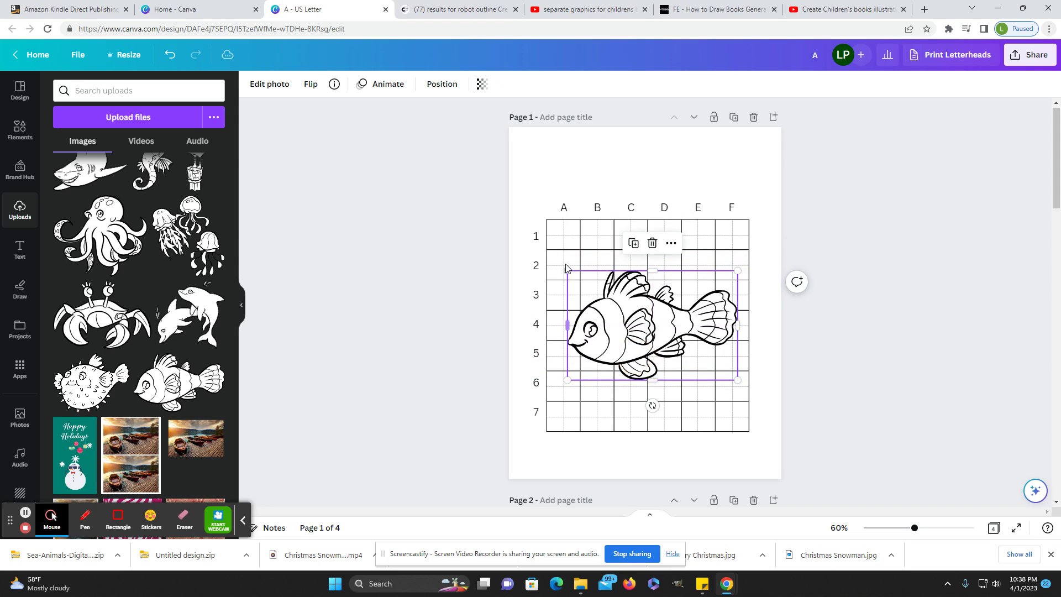
pyautogui.moveTo(566, 269); pyautogui.dragTo(560, 266)
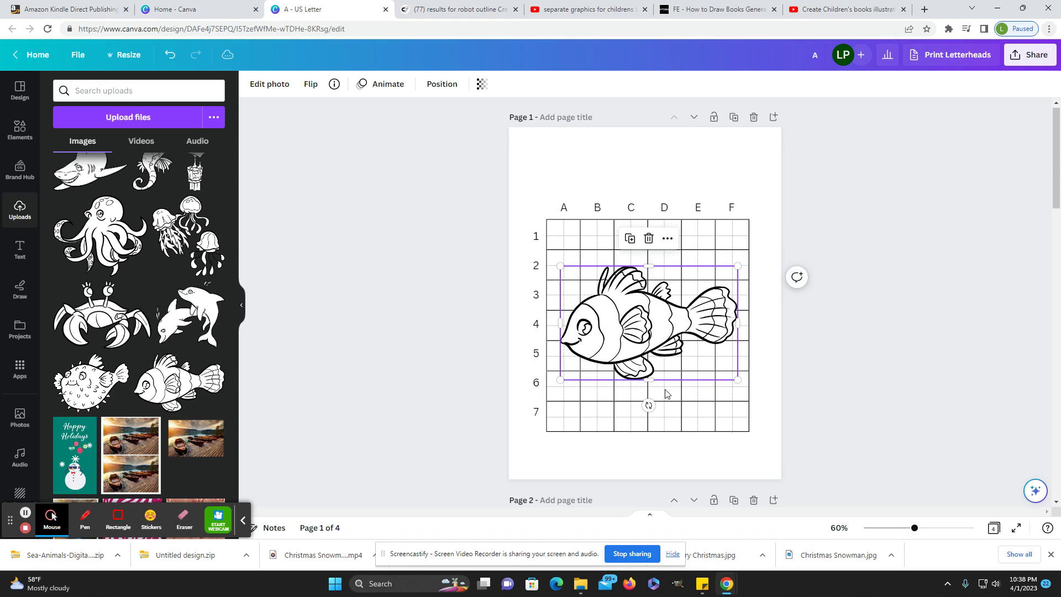
# - Send the fish on page 1 to the back so the grid lines lie over it
pyautogui.click(388, 316)
pyautogui.click(614, 328)
pyautogui.click(440, 88)
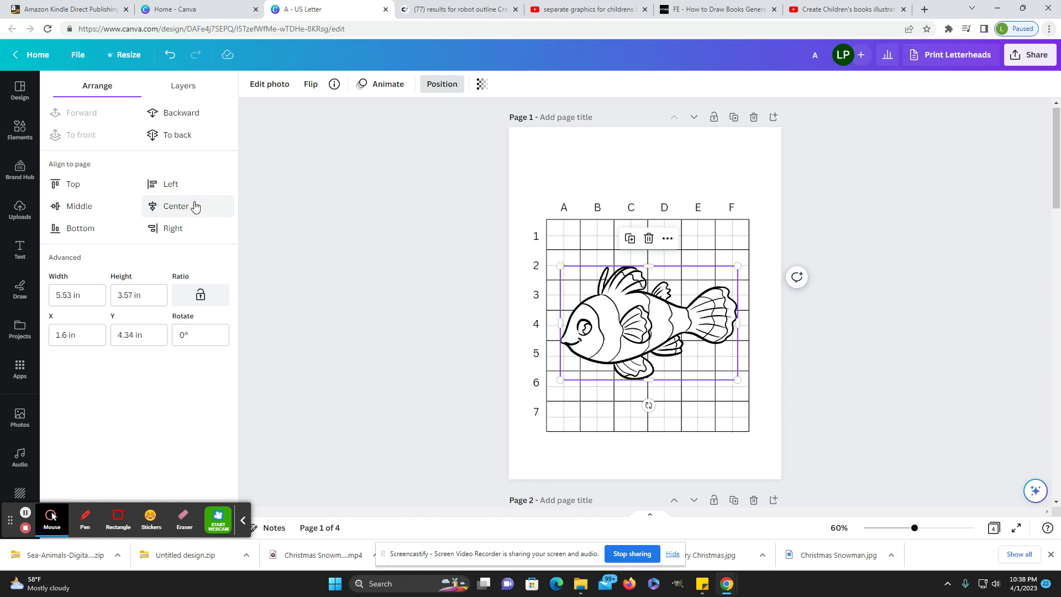
pyautogui.click(182, 137)
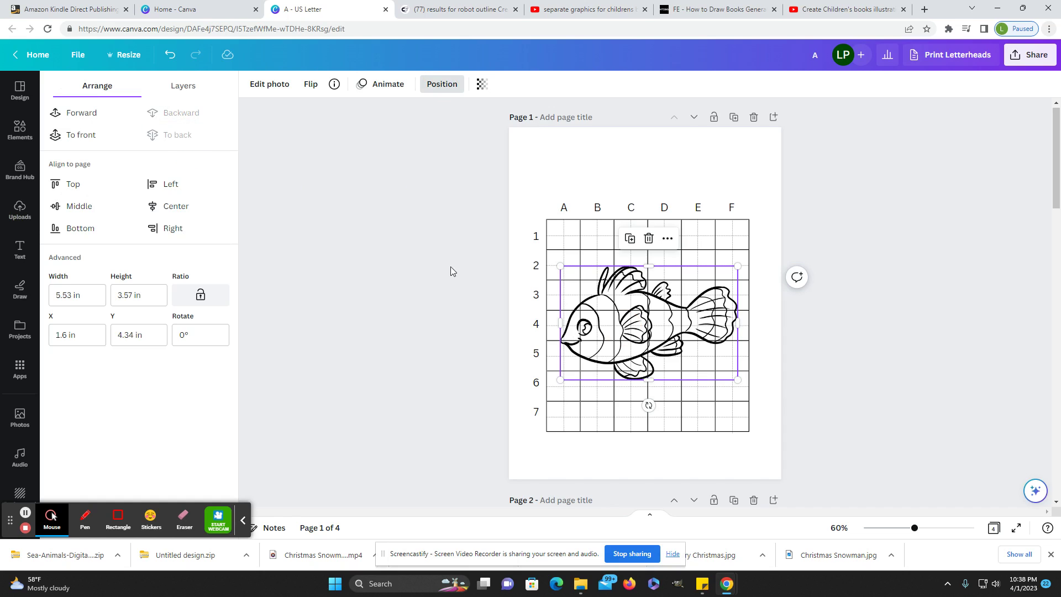
pyautogui.click(454, 340)
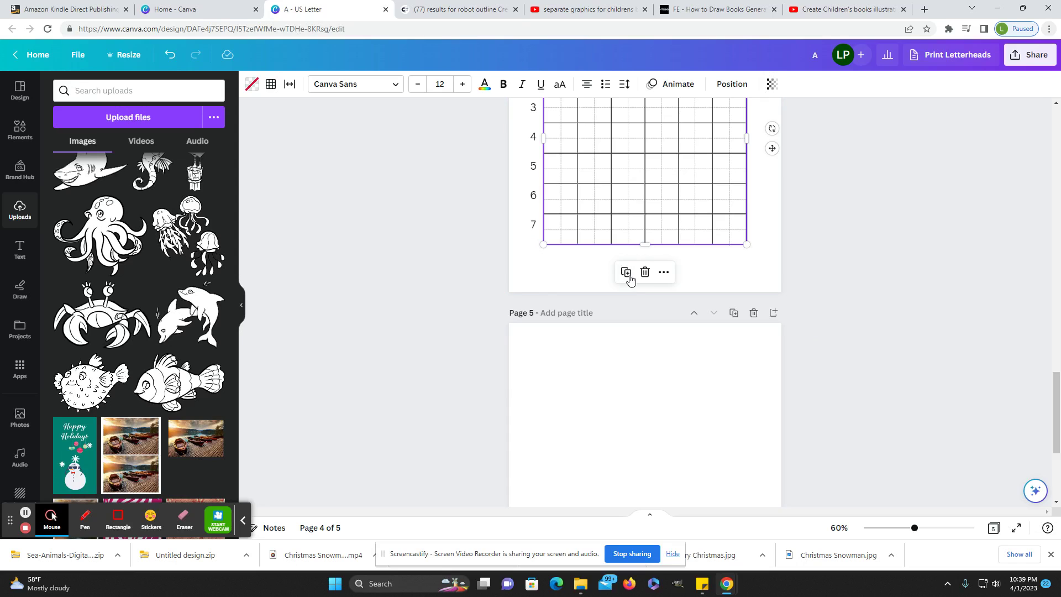
# - Duplicate the table from page 4 and place the copy, without guides or labels, on blank page 5
pyautogui.click(627, 274)
pyautogui.moveTo(632, 249); pyautogui.dragTo(525, 365)
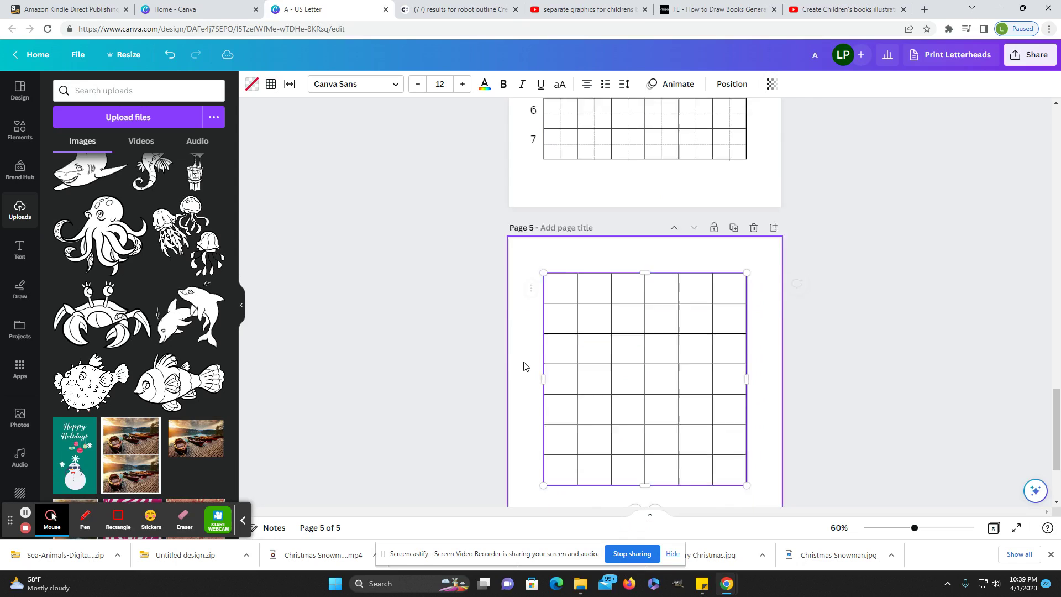
pyautogui.click(544, 277)
pyautogui.moveTo(526, 239); pyautogui.dragTo(760, 474)
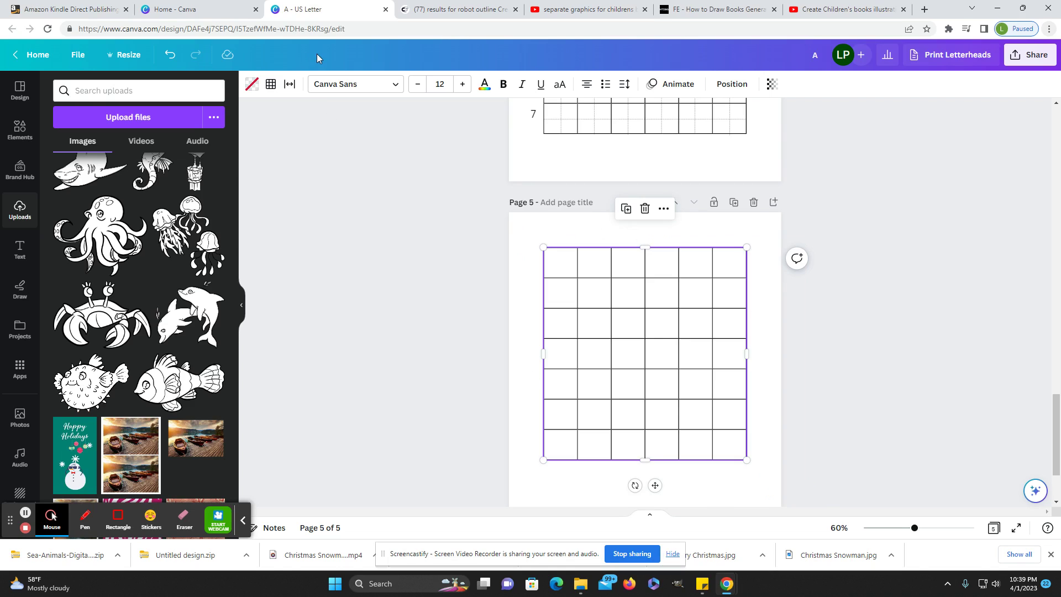
# - Set the border weight of the table on page 5 to 4
pyautogui.click(270, 84)
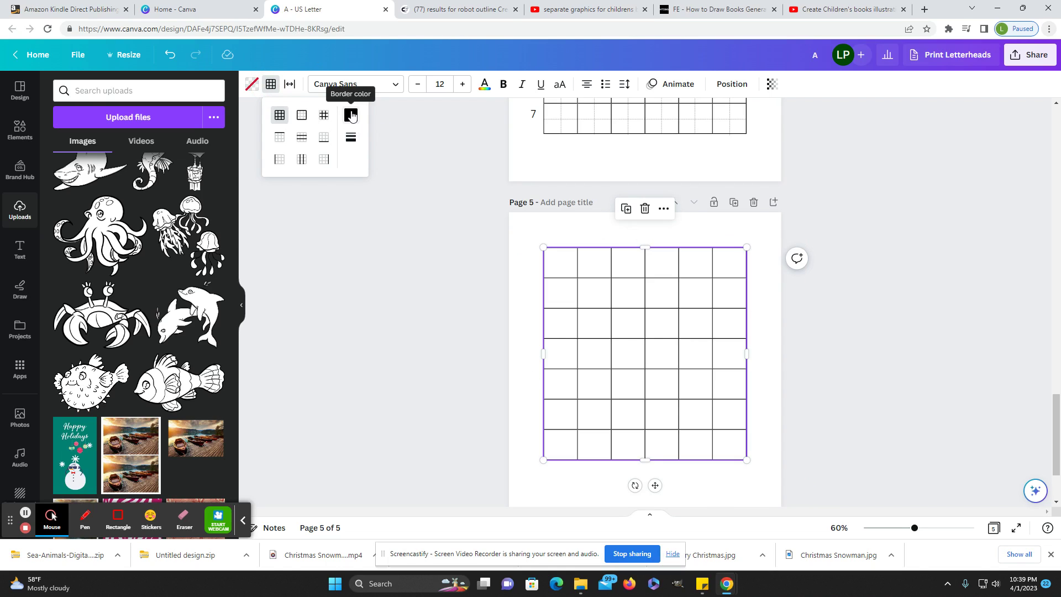
pyautogui.click(354, 138)
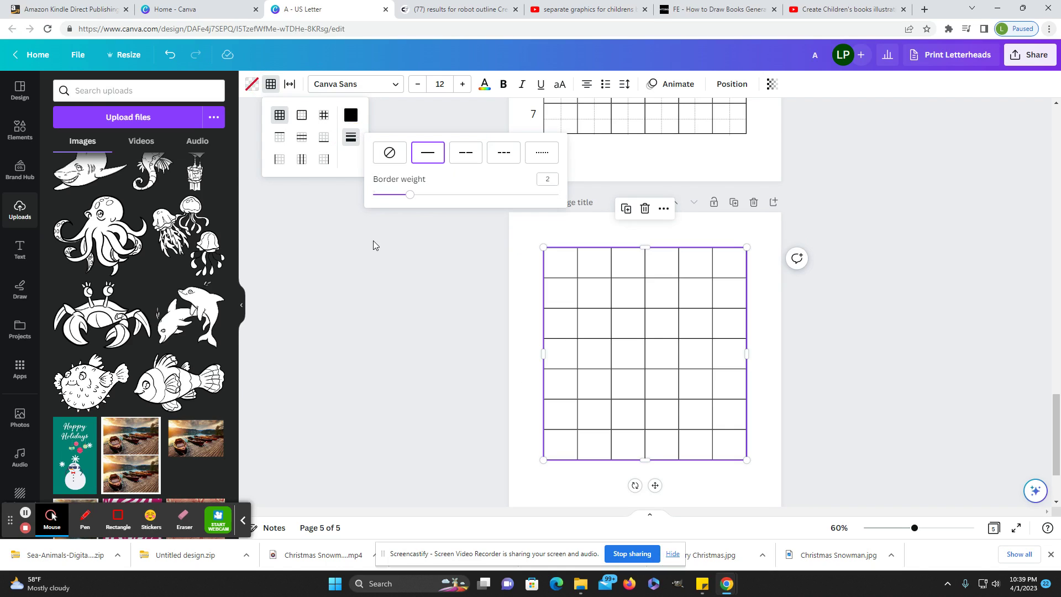
pyautogui.moveTo(409, 199); pyautogui.dragTo(432, 211)
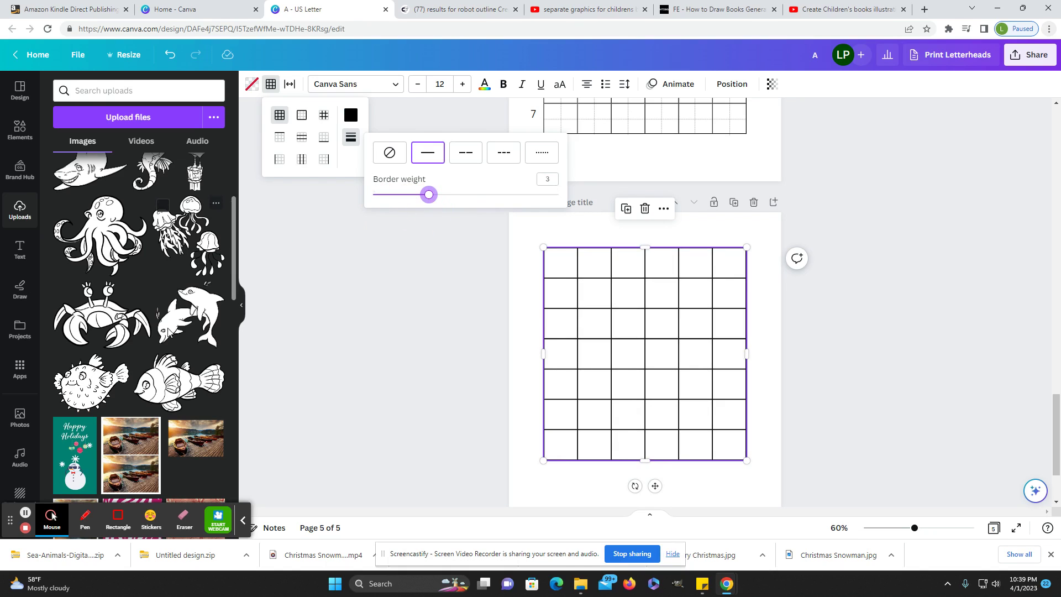
pyautogui.moveTo(430, 202); pyautogui.dragTo(439, 200)
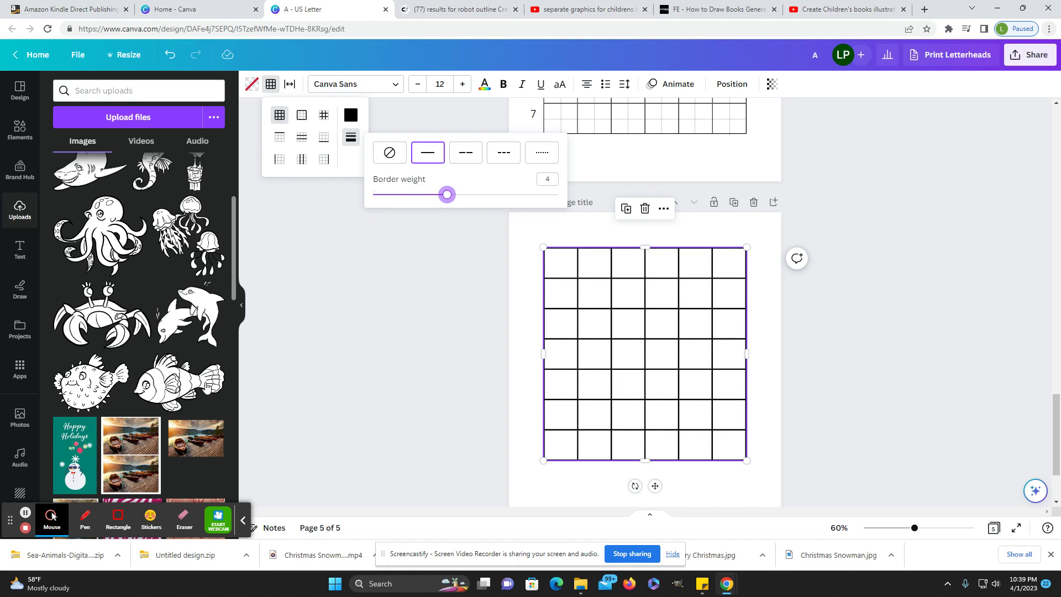
# - Add the striped fish to page 5, center it over the table and move it backward behind the grid lines
pyautogui.click(179, 382)
pyautogui.moveTo(625, 399); pyautogui.dragTo(613, 358)
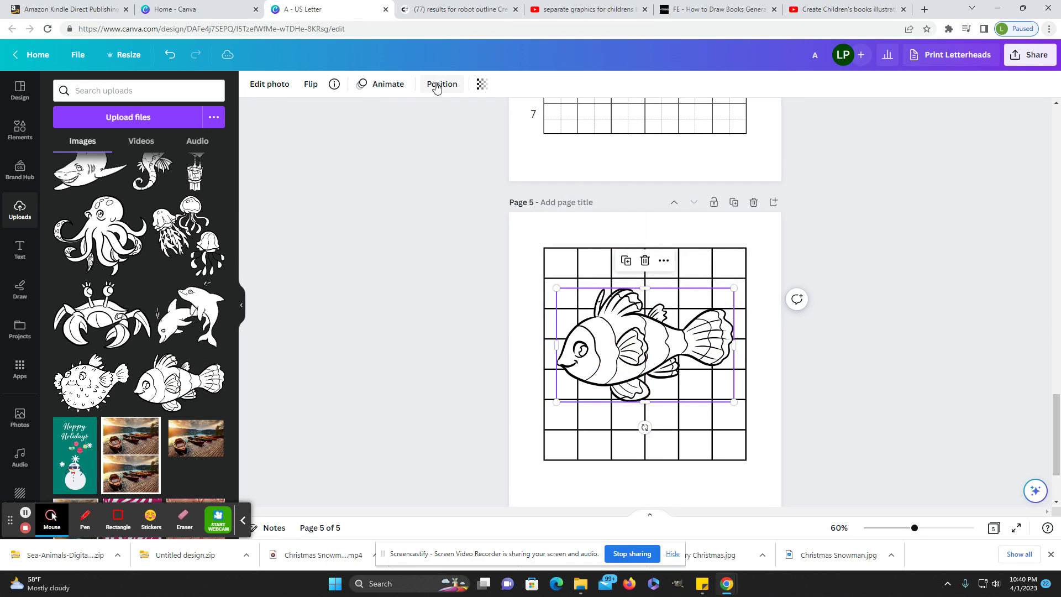
pyautogui.click(441, 84)
pyautogui.click(190, 115)
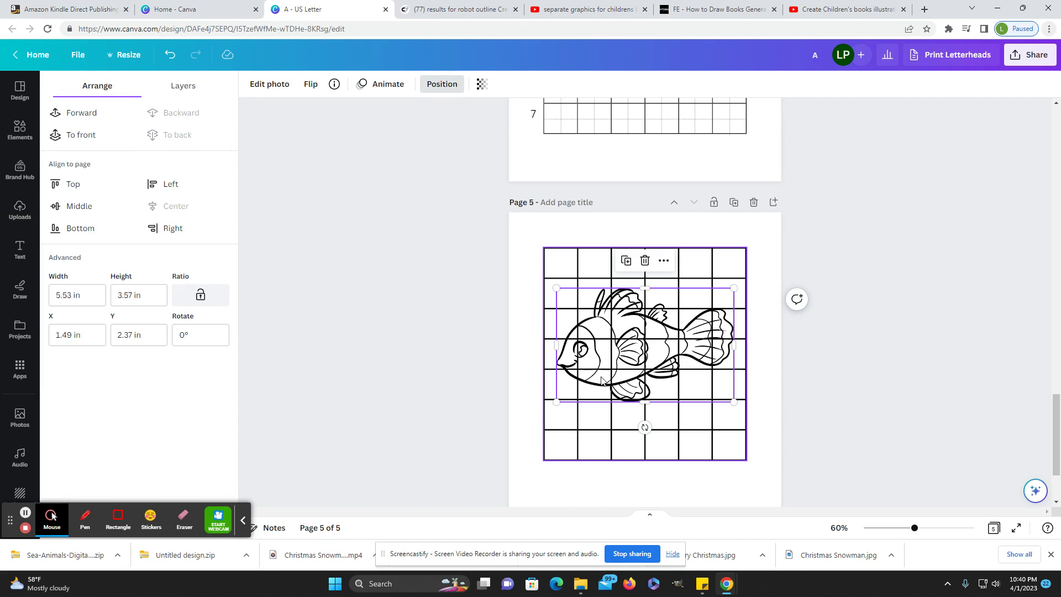
pyautogui.click(495, 375)
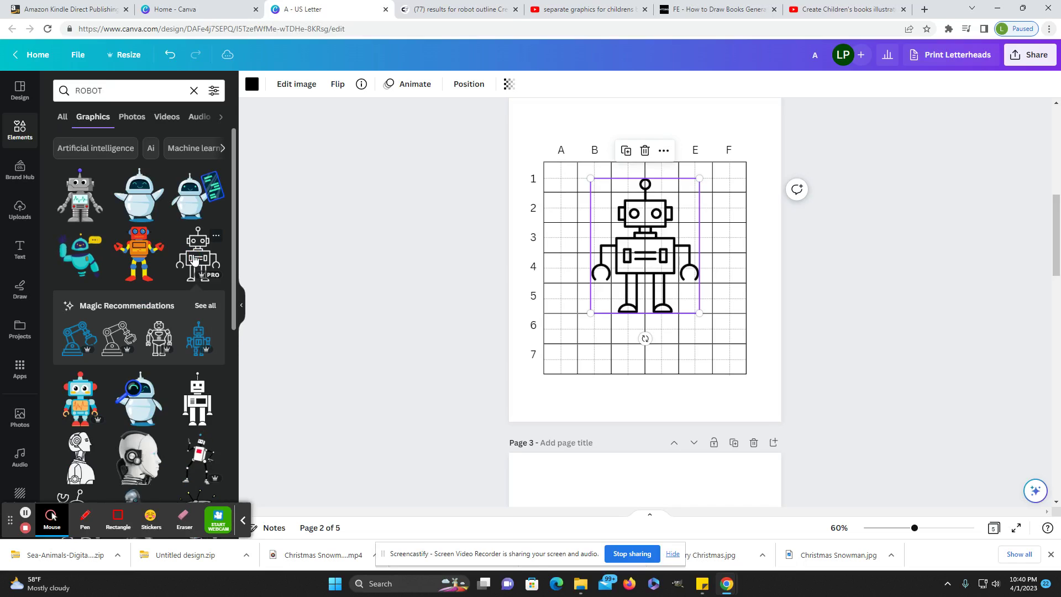
# - Enlarge the robot outline on page 2 to about 4.4 by 5.5 in and center it in the grid
pyautogui.moveTo(590, 313); pyautogui.dragTo(557, 354)
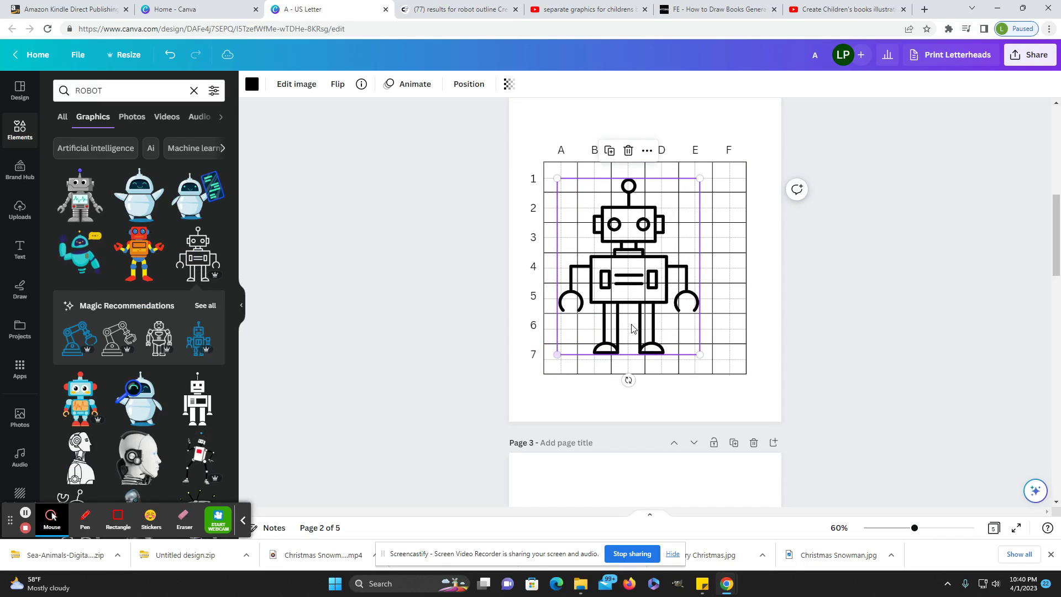
pyautogui.moveTo(630, 295); pyautogui.dragTo(645, 293)
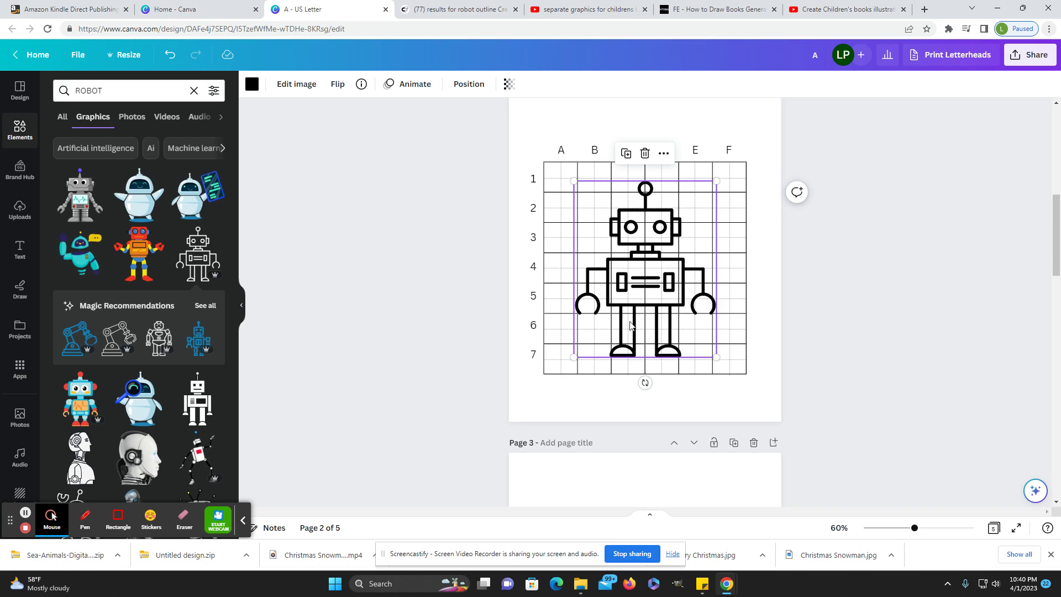
# - Add a square shape to page 2 and fill it with white
pyautogui.click(21, 129)
pyautogui.click(67, 252)
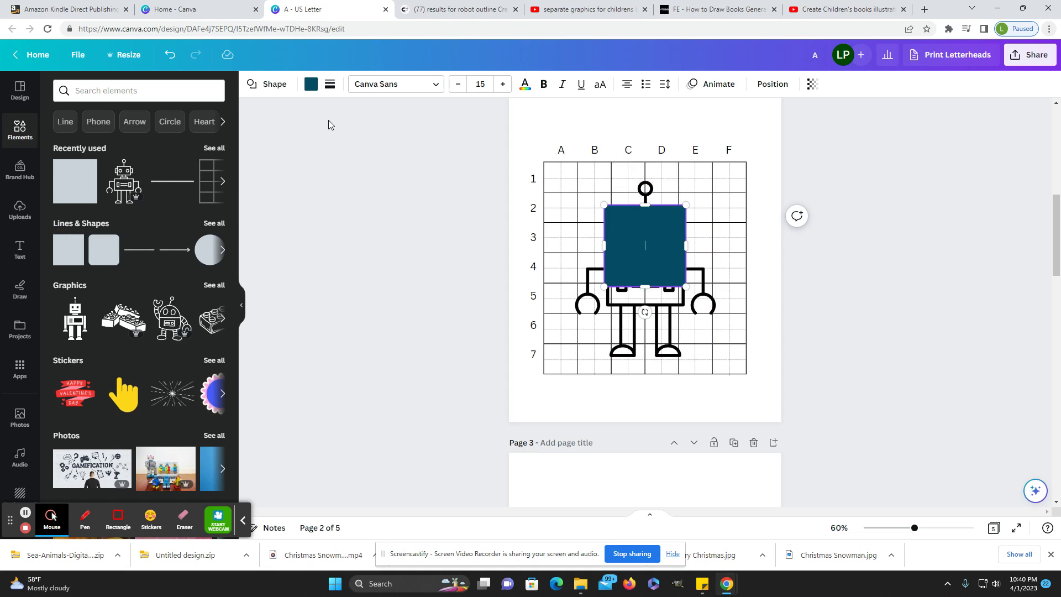
pyautogui.click(311, 84)
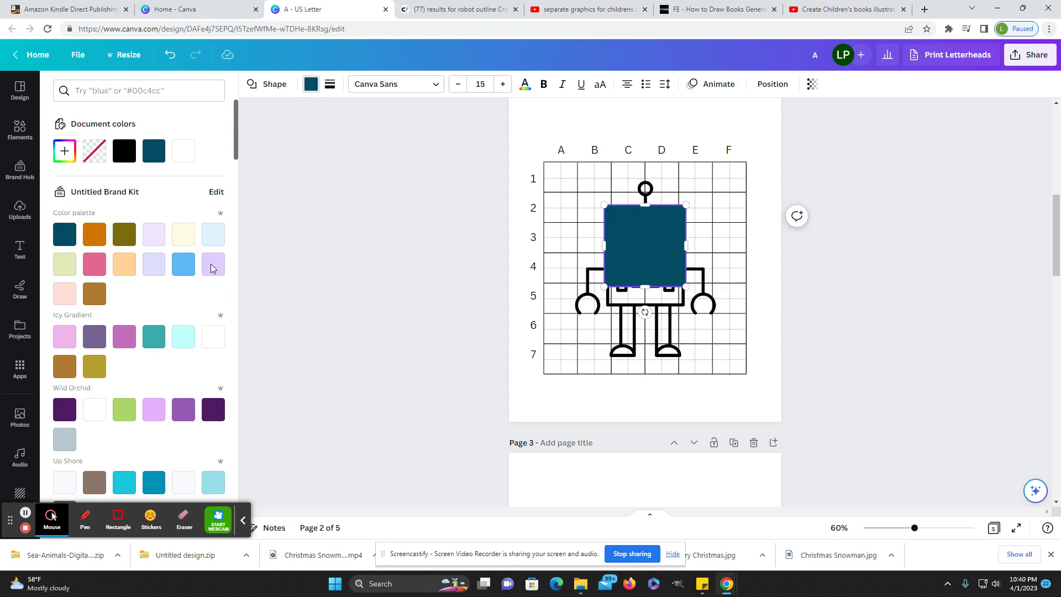
pyautogui.click(213, 336)
# - Resize the white shape to about 2.55 by 5.86 in and cover the left half of the robot with it
pyautogui.click(648, 244)
pyautogui.click(616, 238)
pyautogui.moveTo(652, 262); pyautogui.dragTo(628, 367)
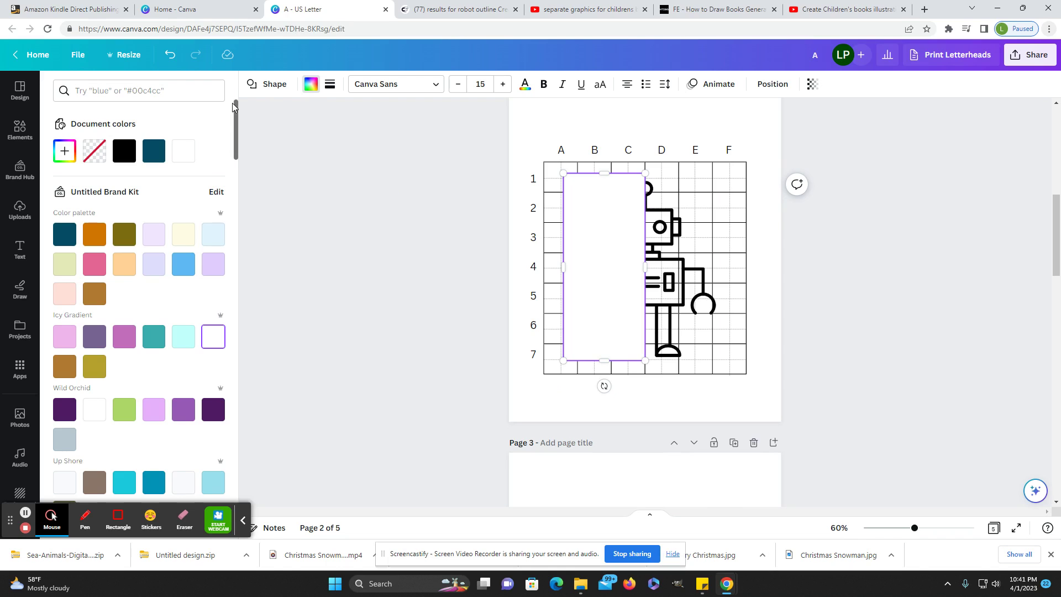
# - Send the robot on page 2 to the back, behind the grid and the white rectangle
pyautogui.click(667, 284)
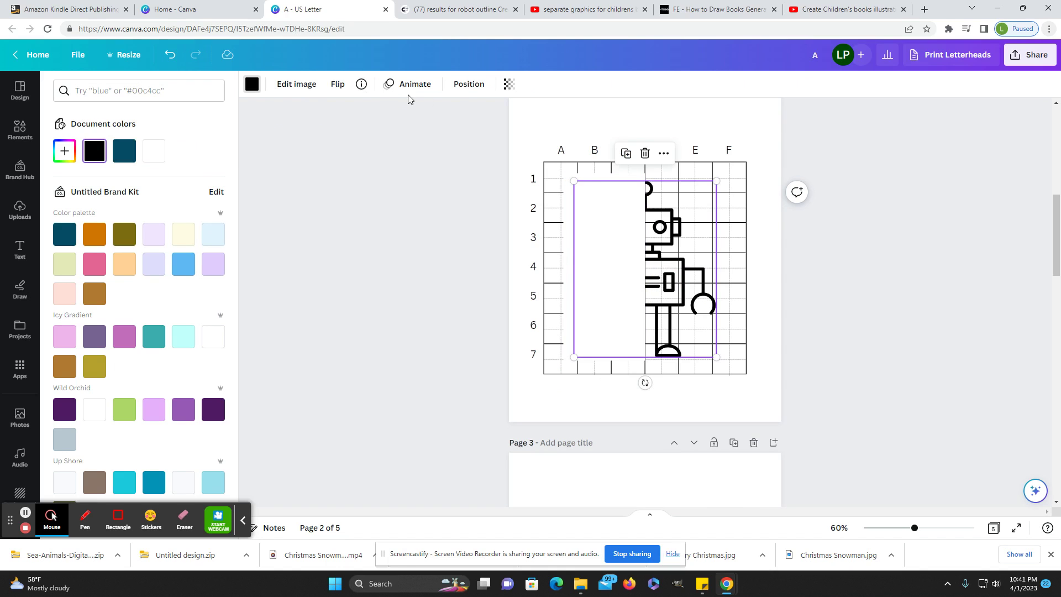
pyautogui.click(468, 84)
pyautogui.click(177, 130)
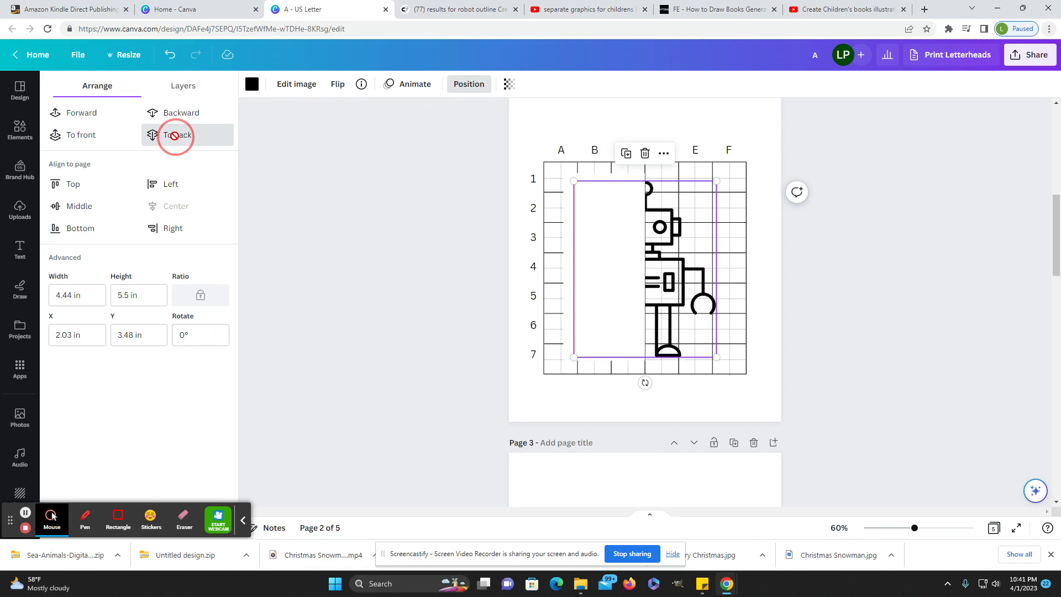
# - Layer the white rectangle behind the grid lines but one level in front of the robot
pyautogui.click(605, 299)
pyautogui.click(181, 115)
pyautogui.click(181, 115)
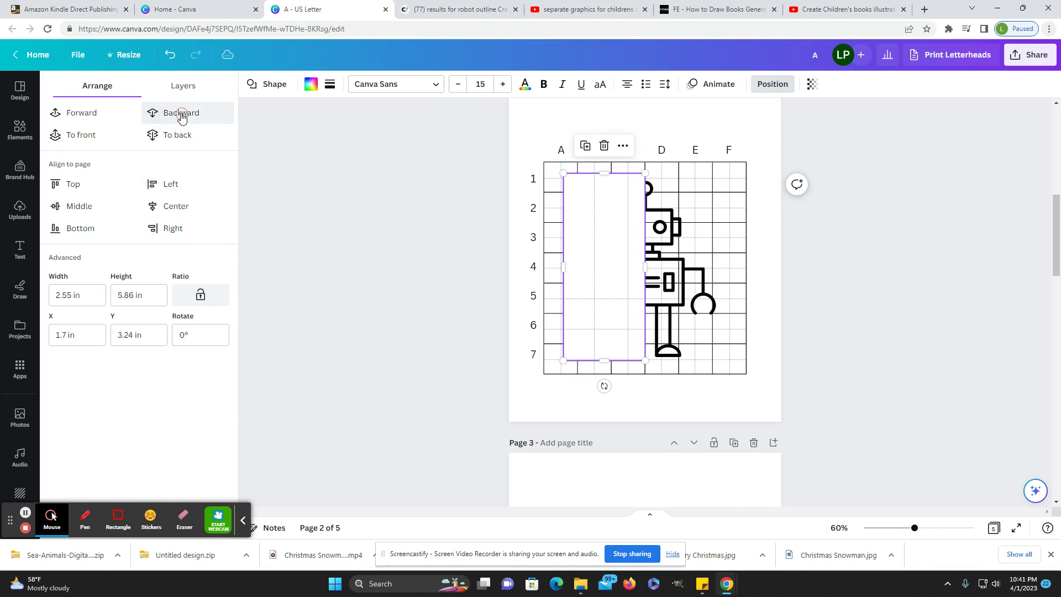
pyautogui.click(182, 115)
pyautogui.click(182, 114)
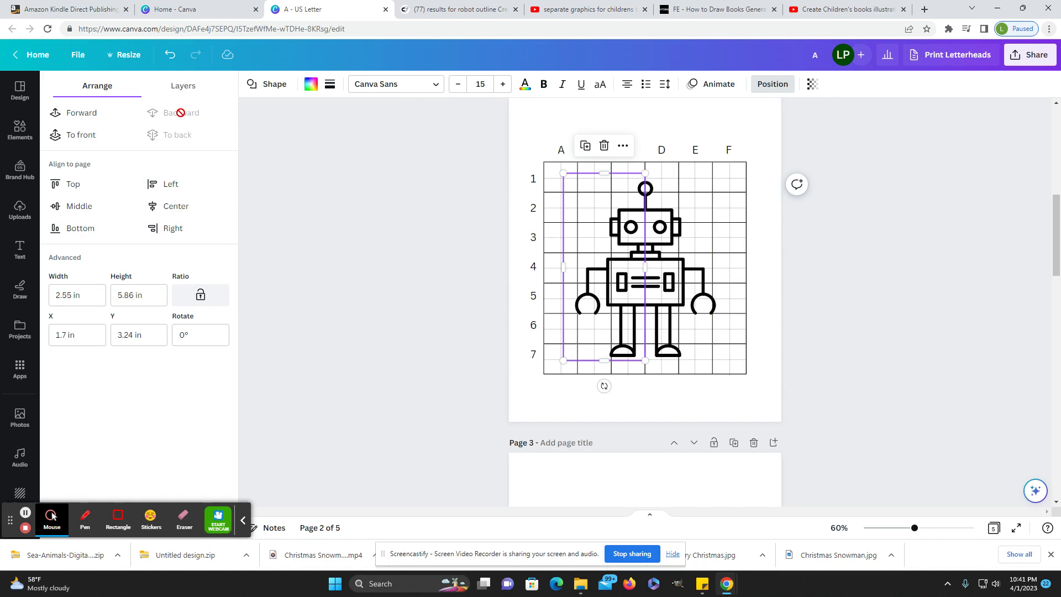
pyautogui.click(68, 119)
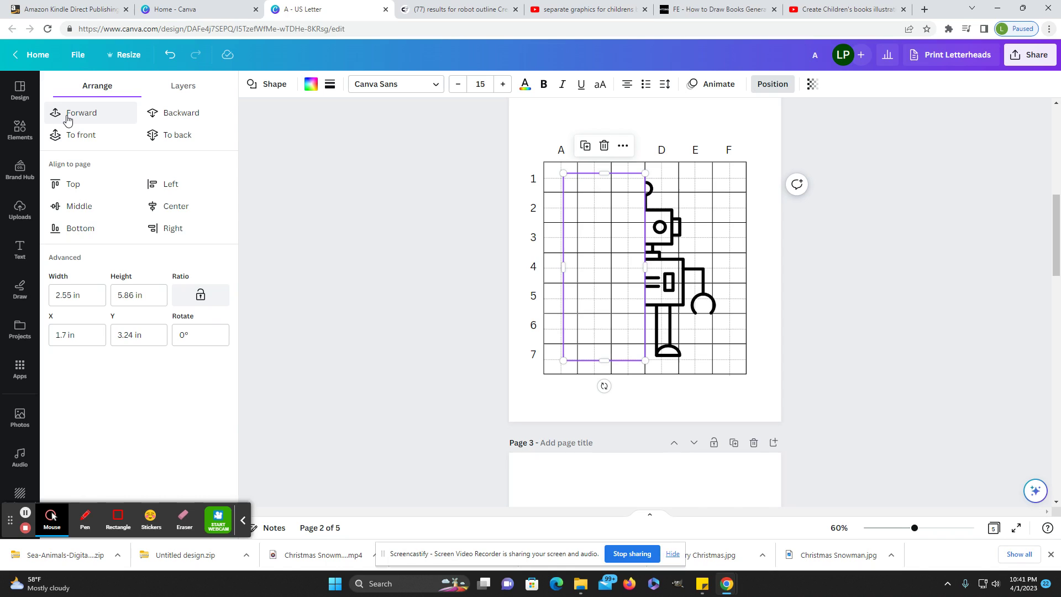
pyautogui.click(181, 116)
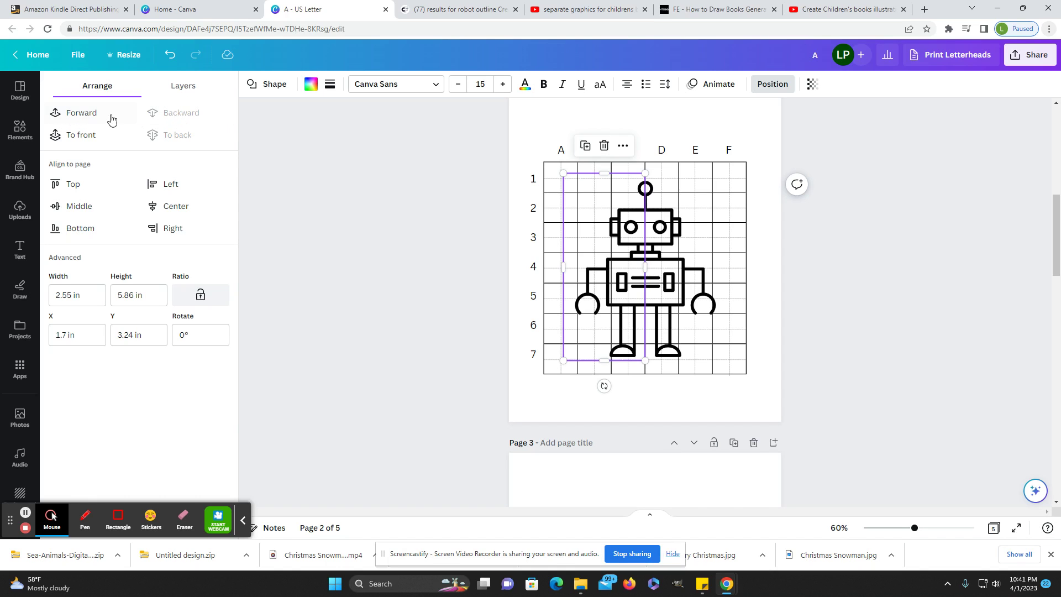
pyautogui.click(84, 113)
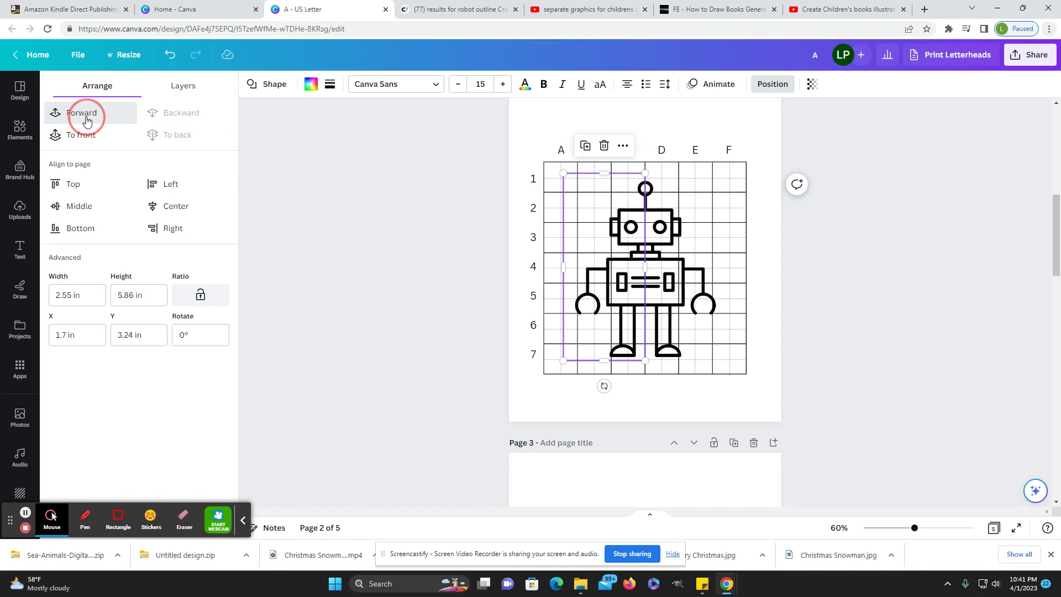
pyautogui.click(456, 354)
pyautogui.click(456, 353)
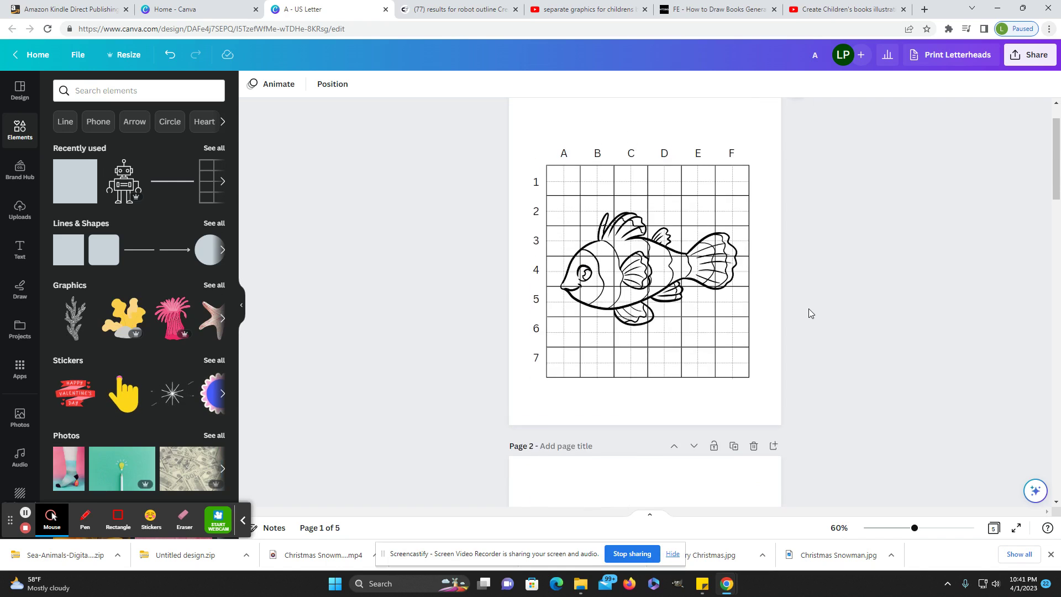
pyautogui.scroll(-5, 807, 308)
pyautogui.scroll(-1, 807, 314)
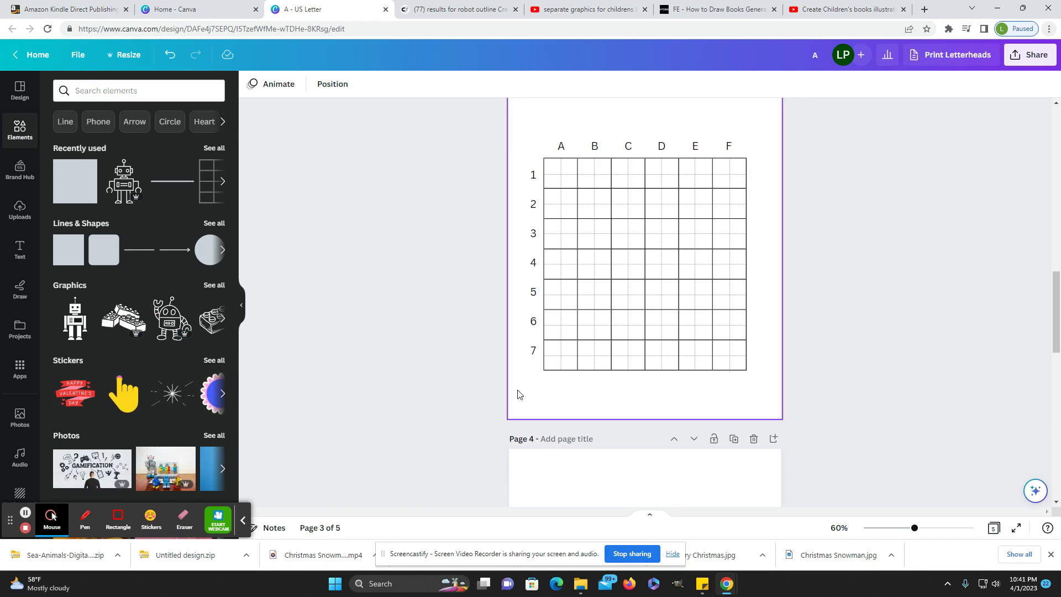
# - Open the full graphics collection and try adding the waving robot to page 3
pyautogui.click(214, 287)
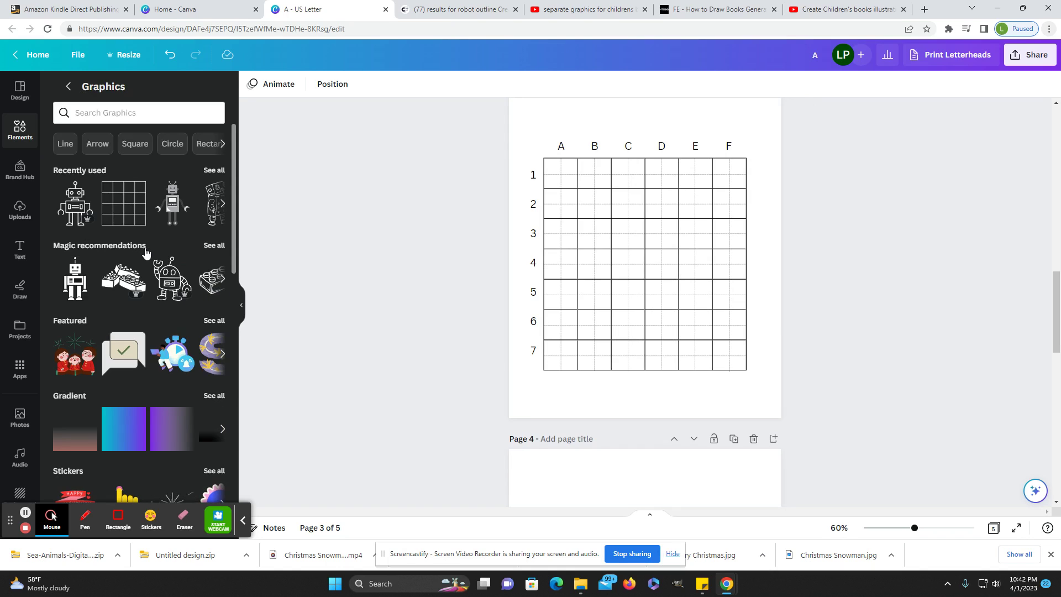
pyautogui.click(174, 273)
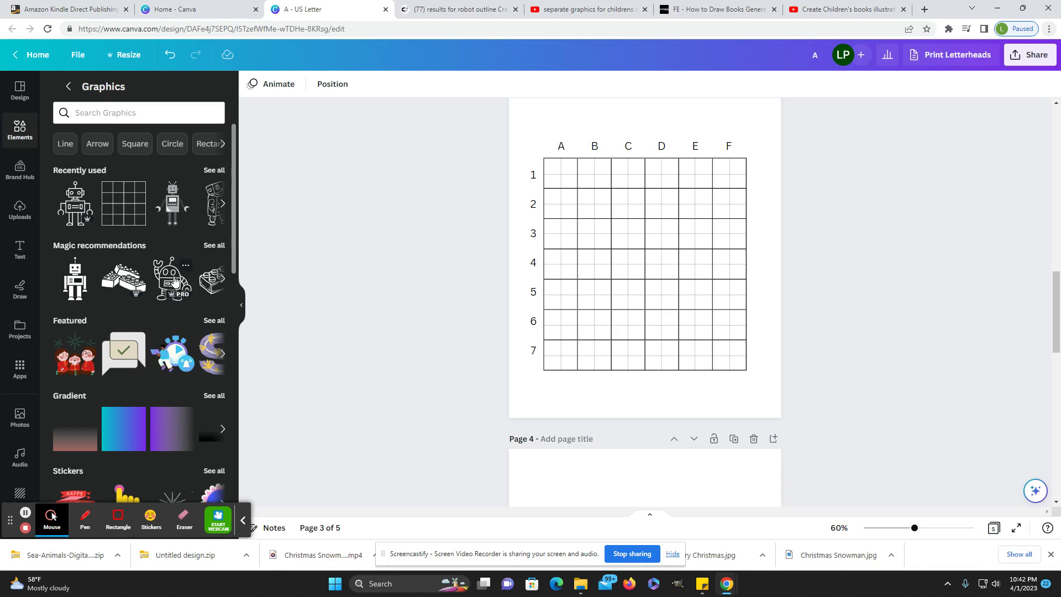
pyautogui.moveTo(666, 293); pyautogui.dragTo(353, 348)
# - Search the graphics for OUTLINE and add the black line-art peony to the grid on page 3
pyautogui.click(144, 112)
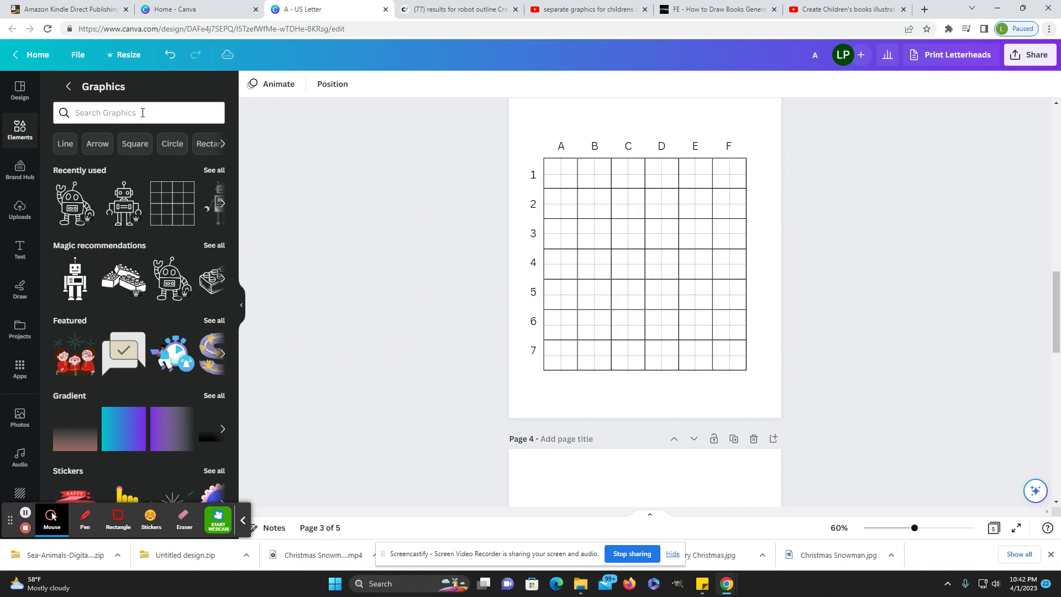
pyautogui.write('OU')
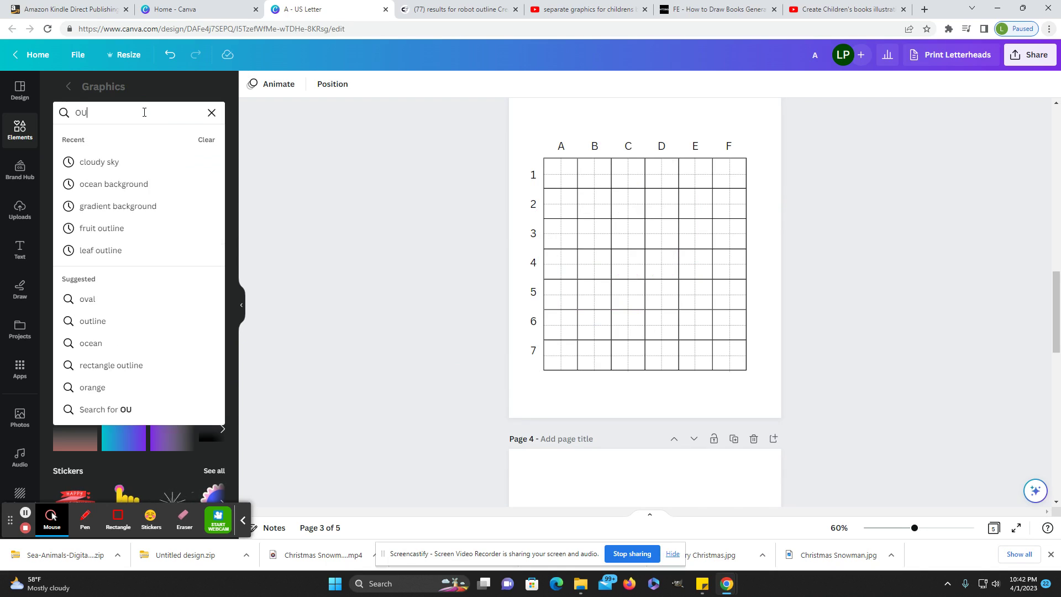
pyautogui.write('TLINE')
pyautogui.press('Return')
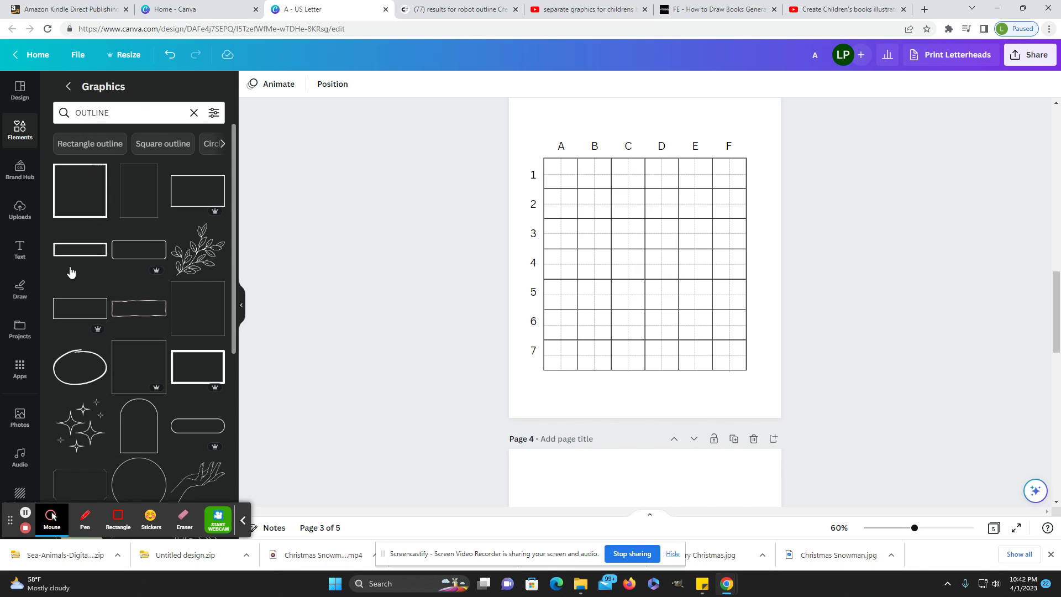
pyautogui.scroll(-3, 166, 442)
pyautogui.scroll(-4, 165, 438)
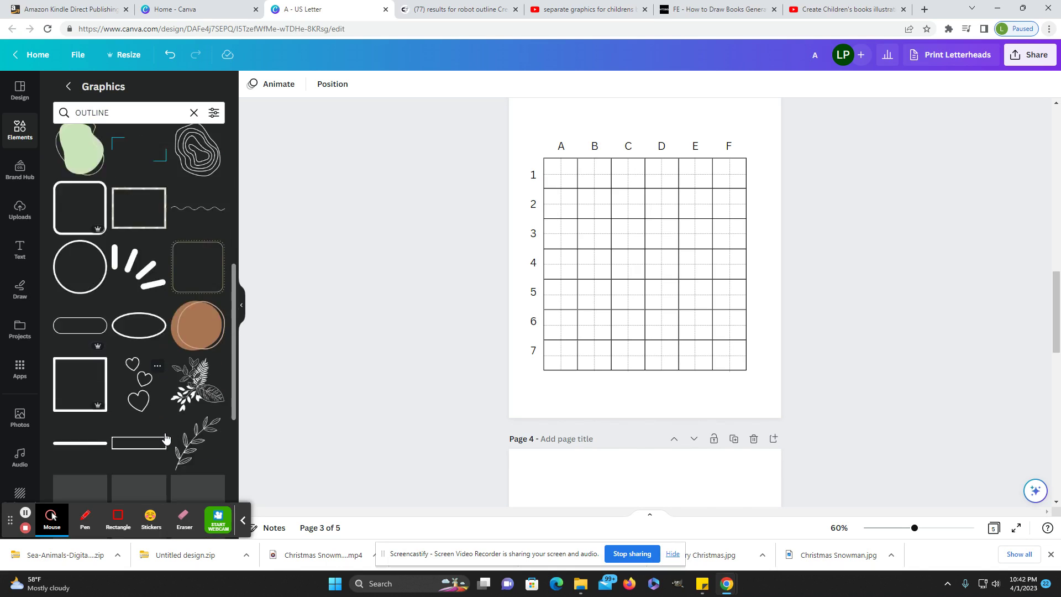
pyautogui.scroll(-4, 128, 387)
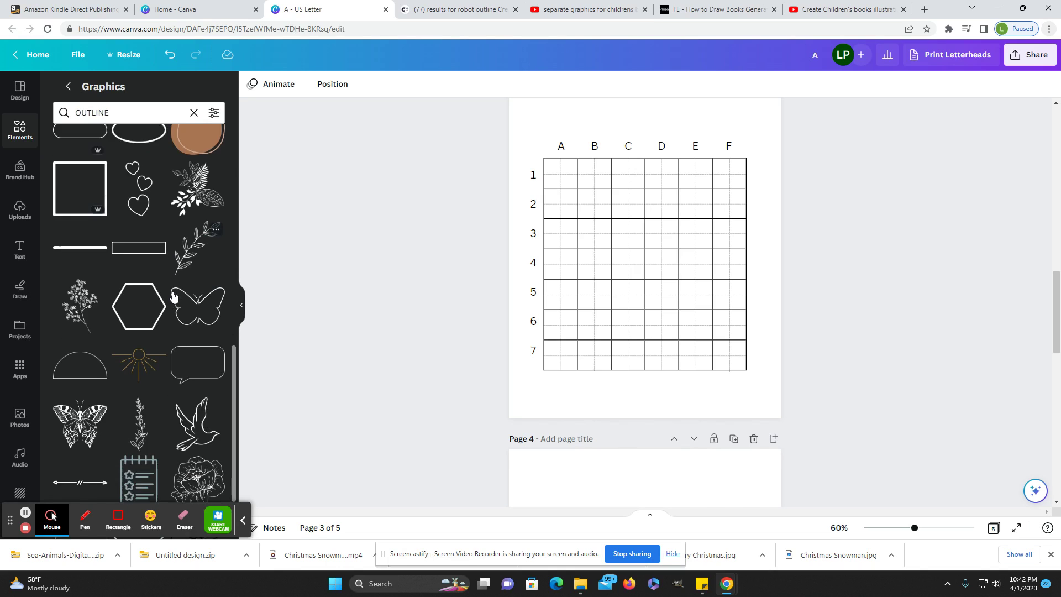
pyautogui.scroll(1, 129, 387)
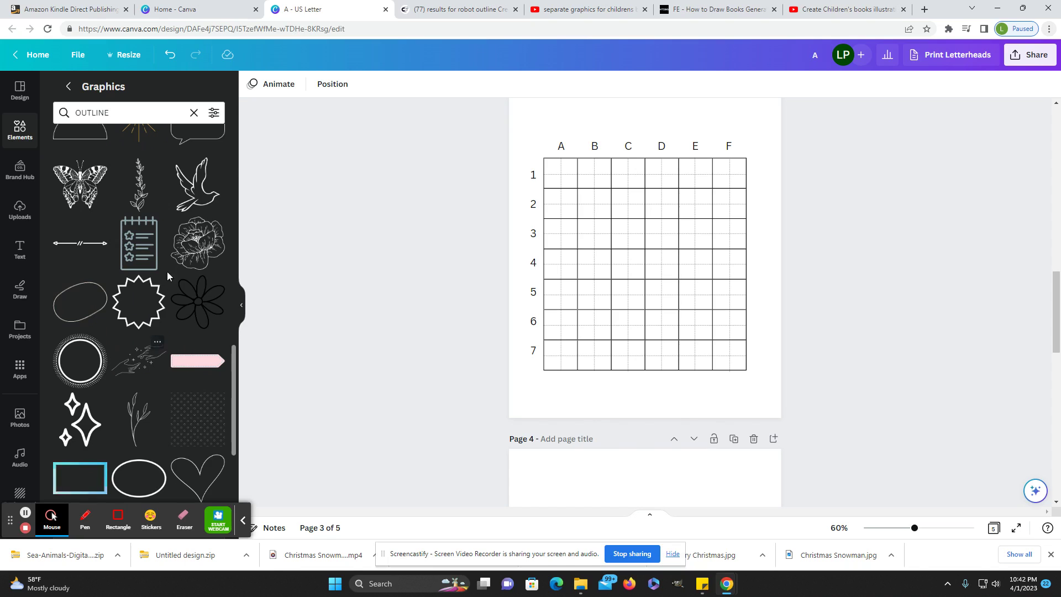
pyautogui.click(183, 258)
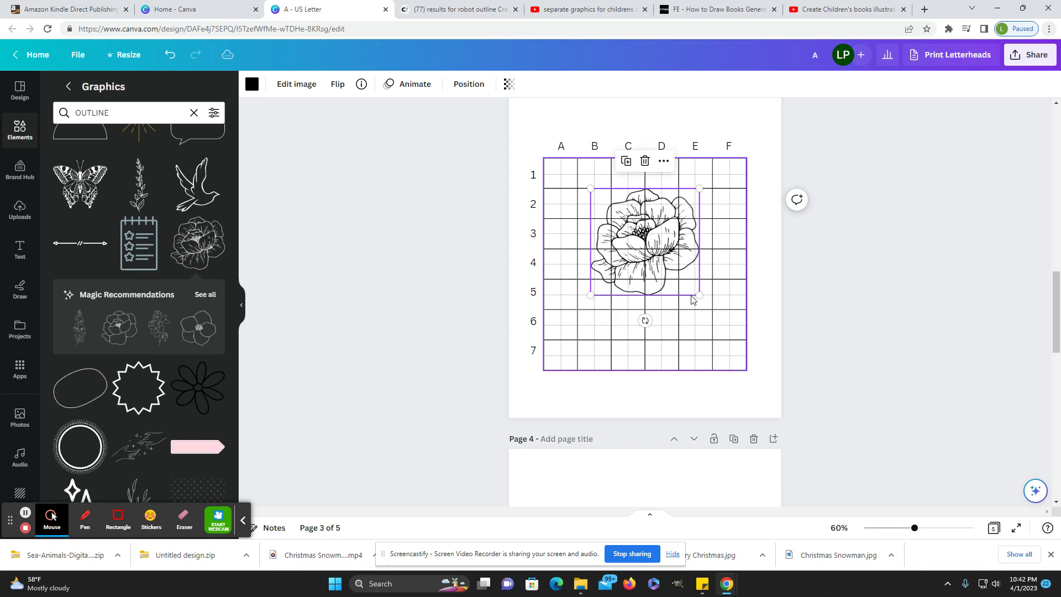
# - Enlarge the flower on page 3 to about 5 by 4.9 in across the grid
pyautogui.moveTo(590, 295); pyautogui.dragTo(561, 324)
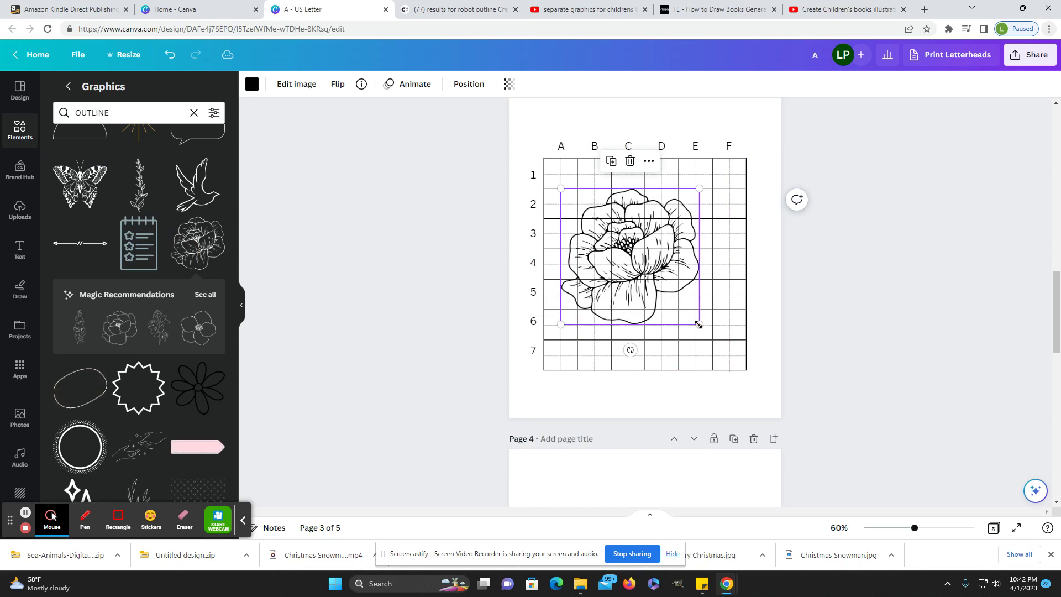
pyautogui.moveTo(699, 324); pyautogui.dragTo(715, 350)
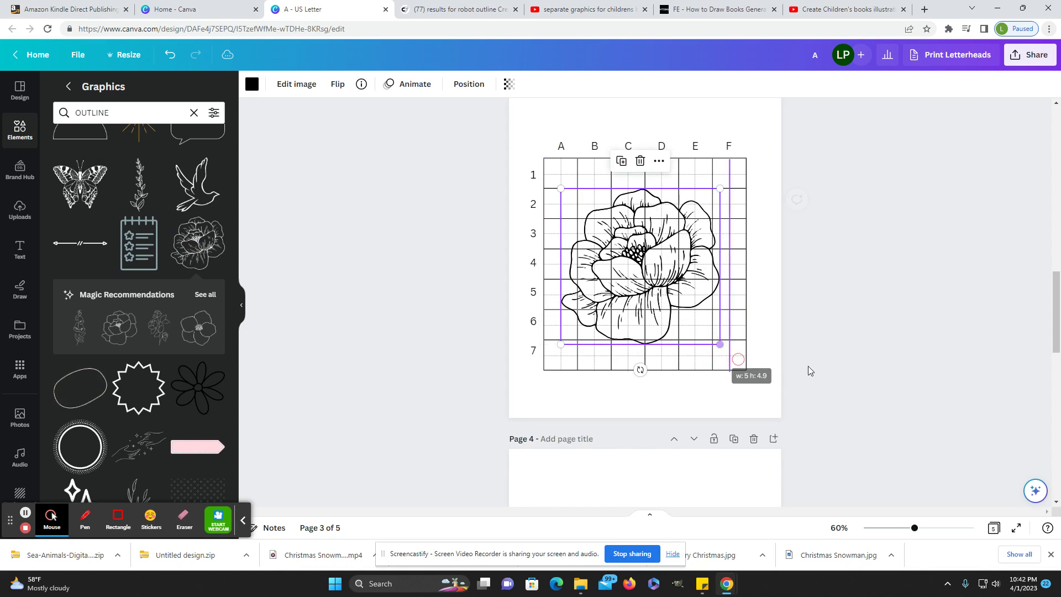
pyautogui.click(851, 366)
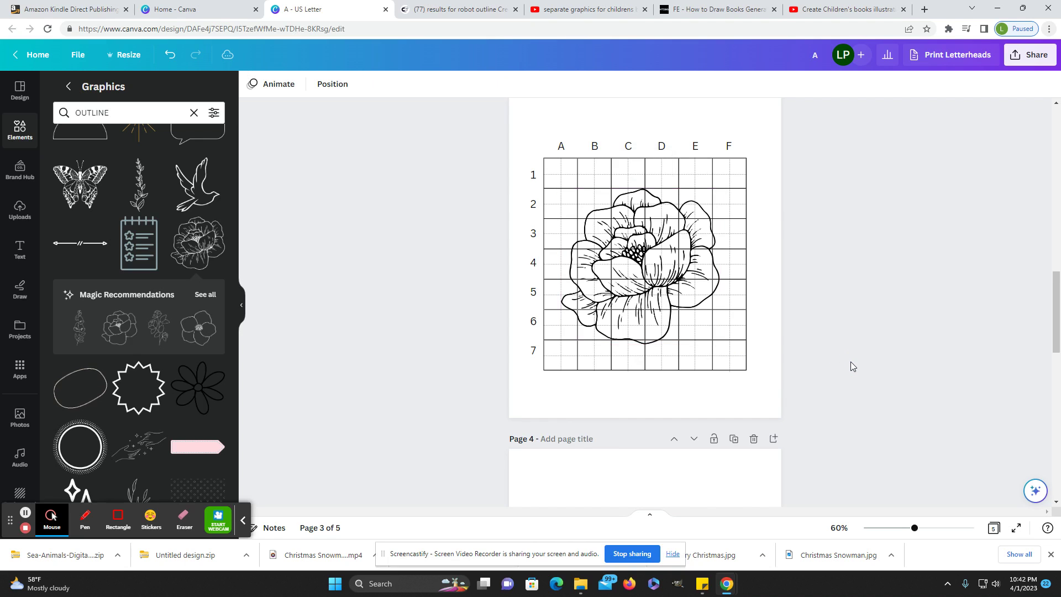
# - Add the detailed patterned butterfly from the outline graphics to the blank grid on page 4
pyautogui.scroll(-5, 850, 361)
pyautogui.scroll(5, 850, 361)
pyautogui.scroll(-5, 853, 358)
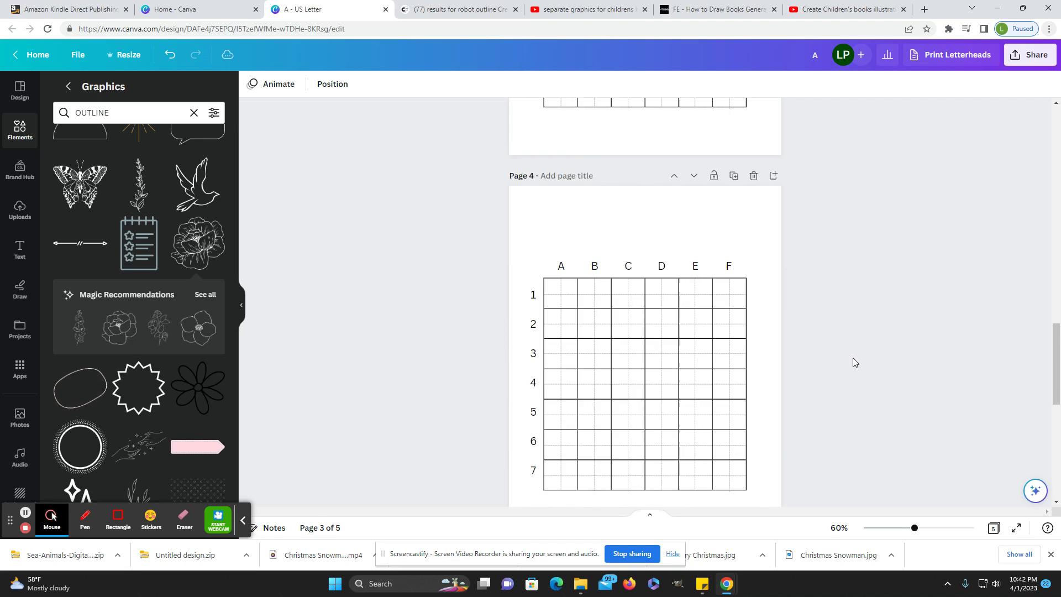
pyautogui.scroll(1, 853, 362)
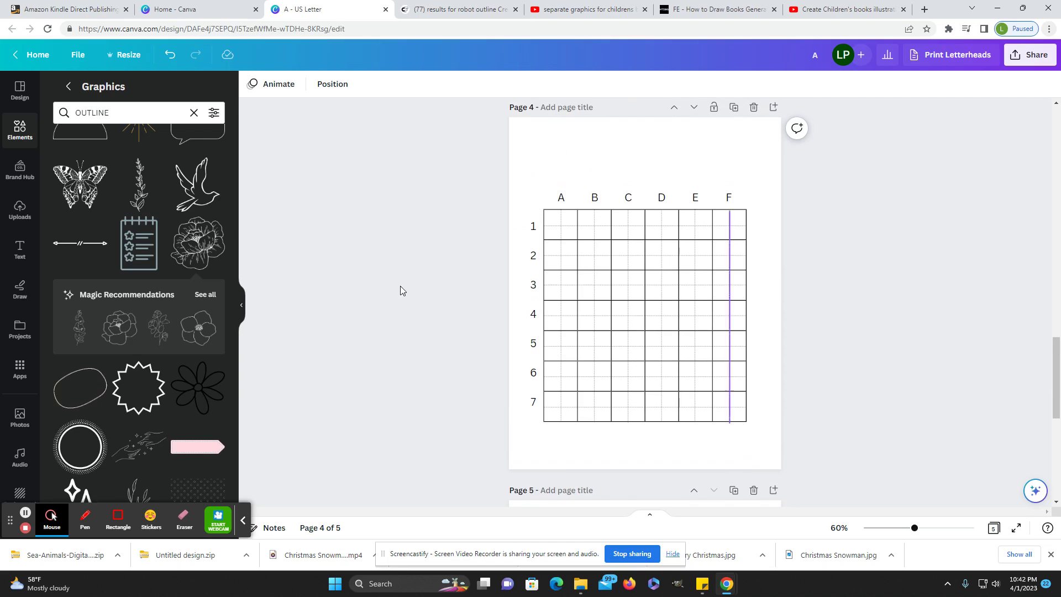
pyautogui.click(80, 184)
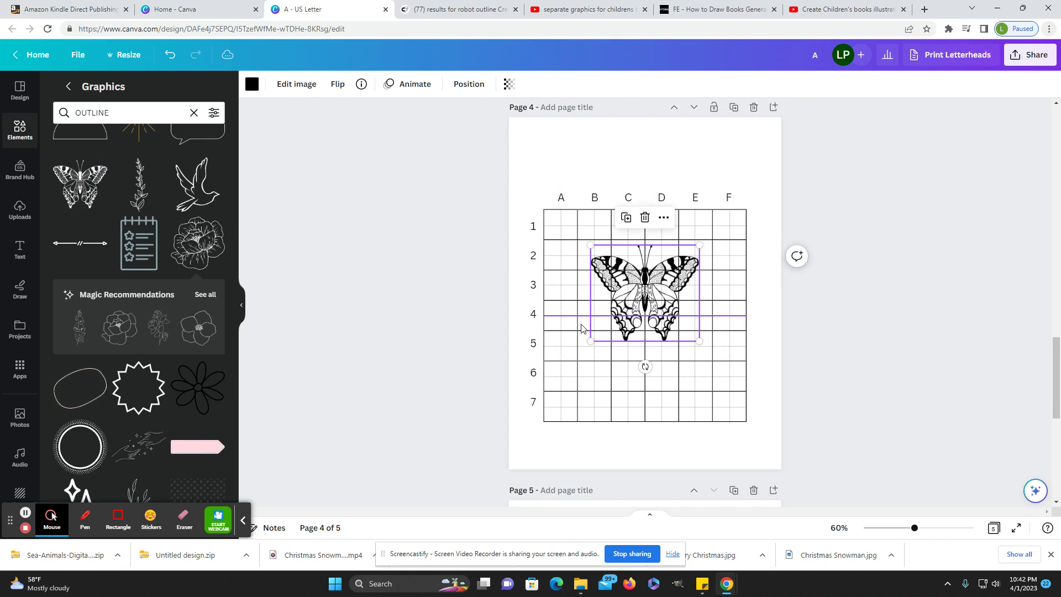
# - Resize the butterfly to about 5.48 by 4.86 in and center it horizontally on the page 4 grid
pyautogui.moveTo(590, 340); pyautogui.dragTo(549, 379)
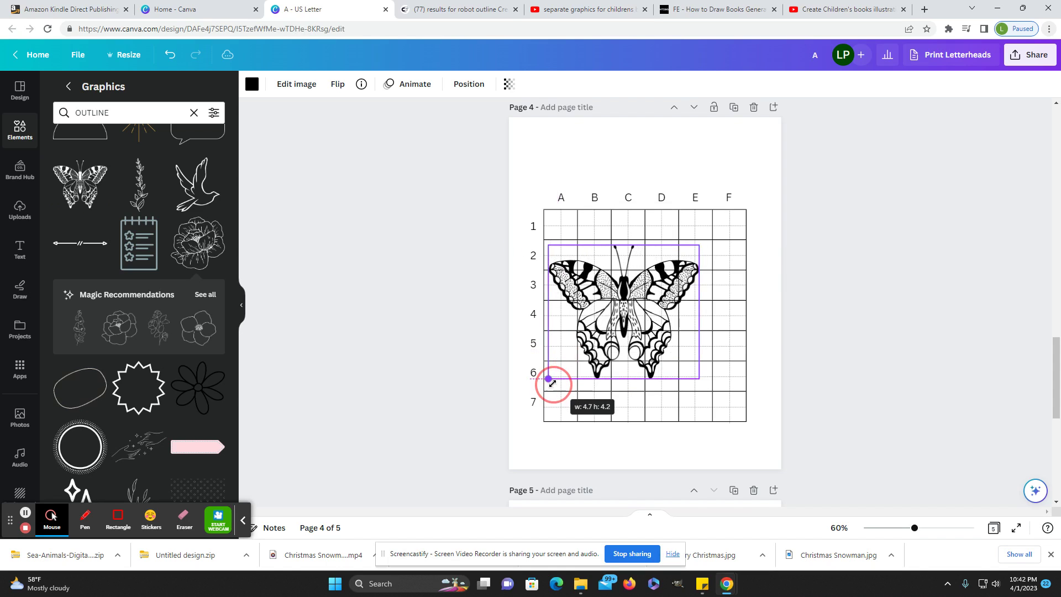
pyautogui.moveTo(699, 378); pyautogui.dragTo(738, 412)
pyautogui.moveTo(675, 383); pyautogui.dragTo(679, 369)
pyautogui.moveTo(739, 229); pyautogui.dragTo(726, 244)
pyautogui.moveTo(663, 323); pyautogui.dragTo(670, 322)
# - Send the butterfly on page 4 to the back, behind the grid lines
pyautogui.click(468, 84)
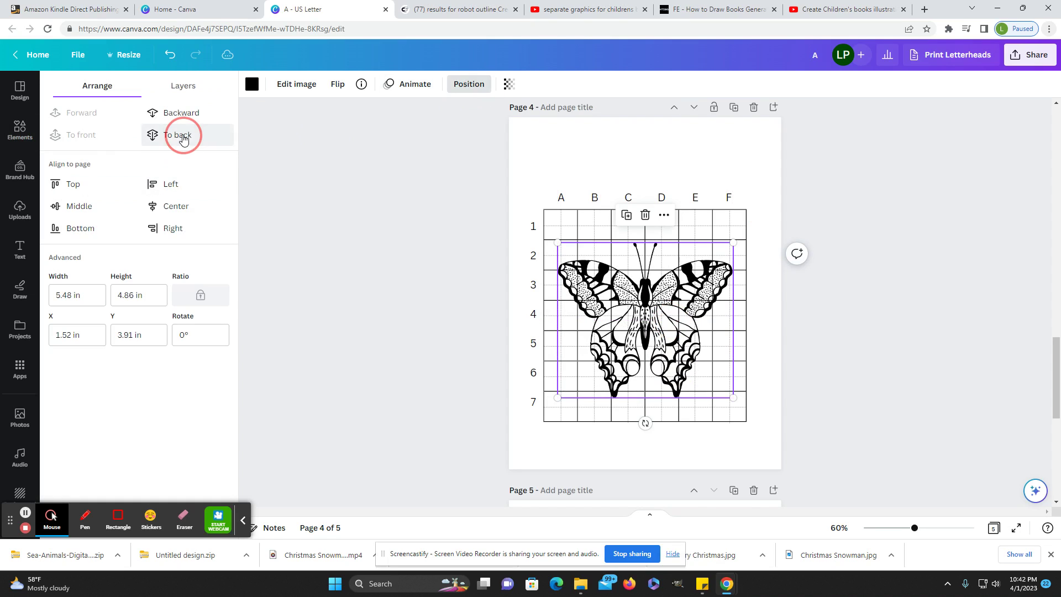
pyautogui.click(181, 136)
pyautogui.click(441, 355)
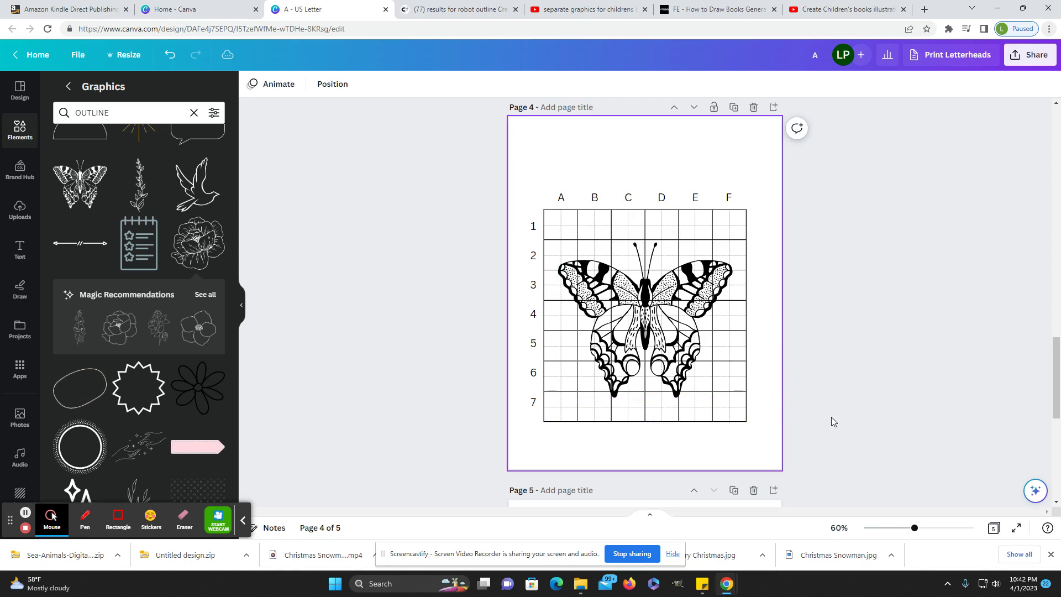
# - Review the fish, half robot, flower and butterfly grid pages and the empty last page
pyautogui.scroll(8, 863, 382)
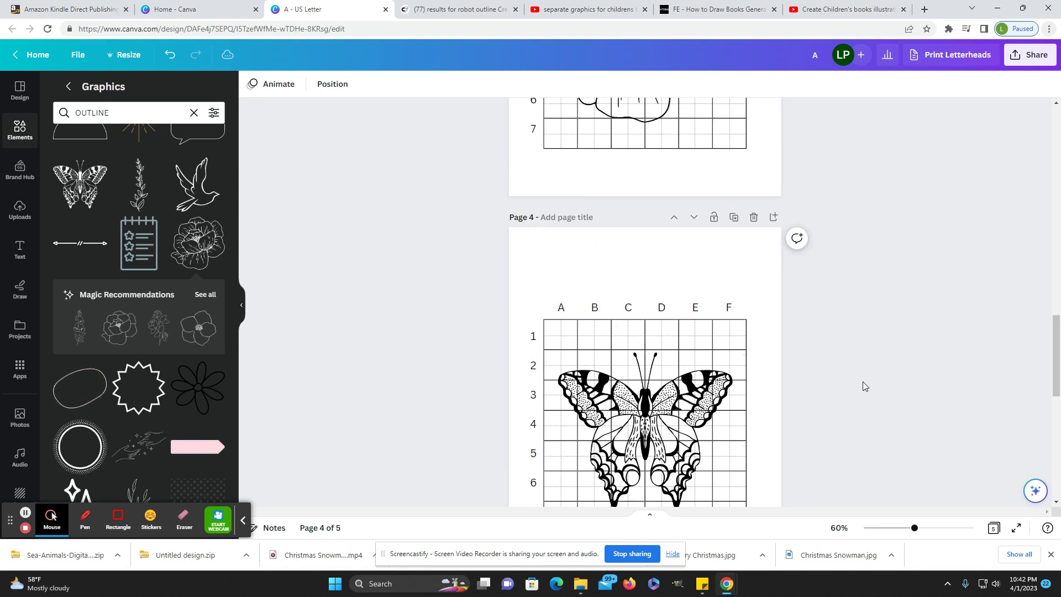
pyautogui.scroll(10, 863, 379)
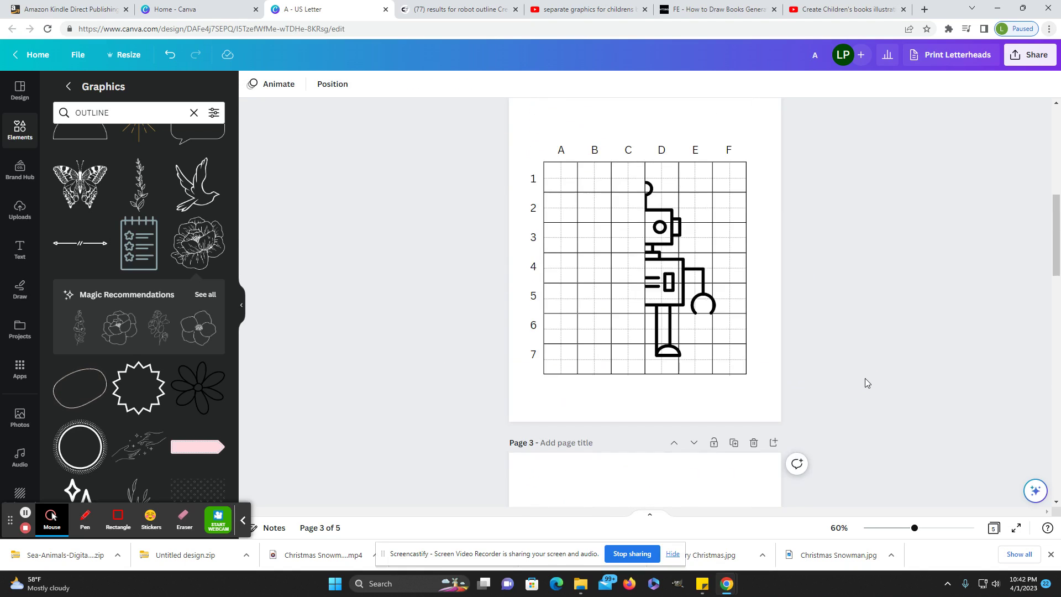
pyautogui.scroll(3, 863, 380)
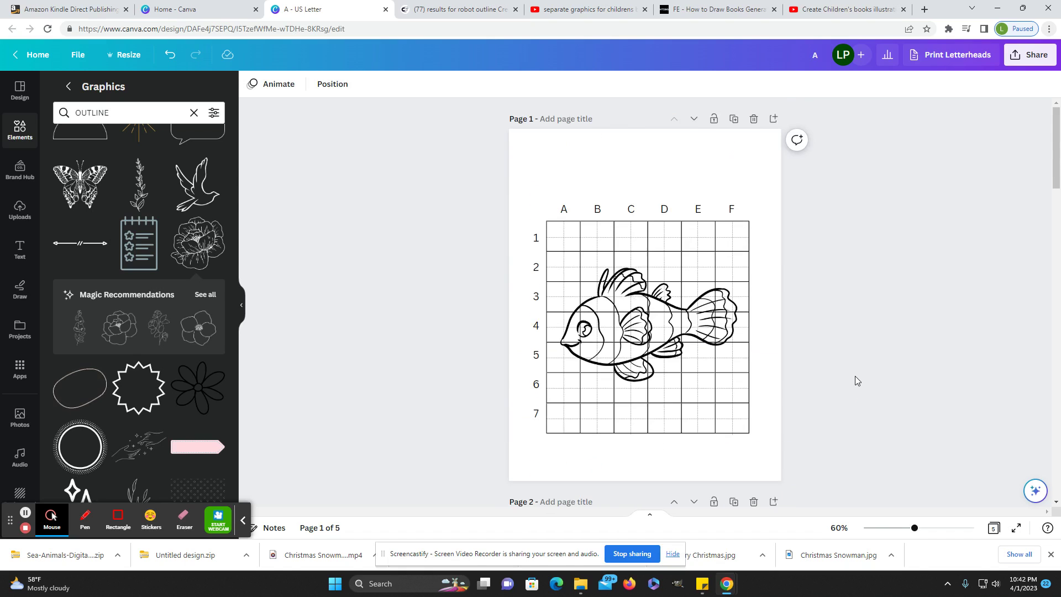
pyautogui.scroll(-15, 854, 376)
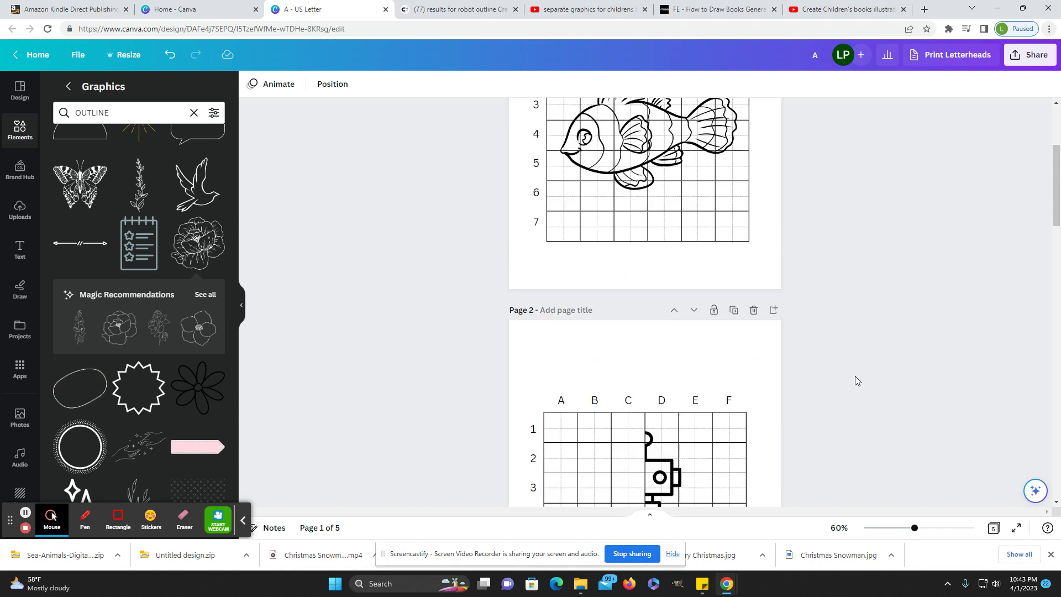
pyautogui.scroll(-8, 855, 380)
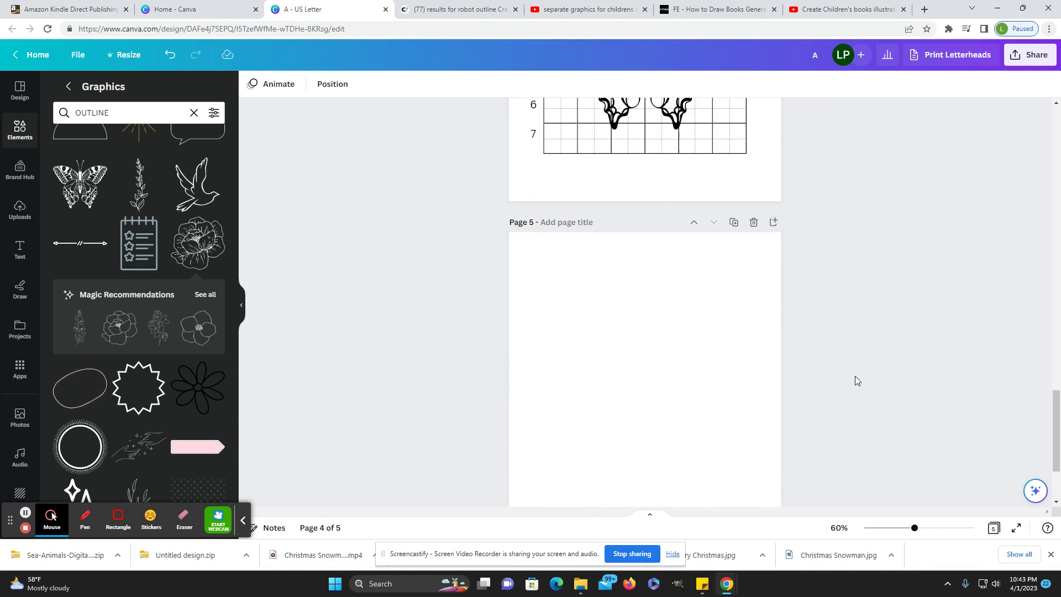
pyautogui.scroll(4, 854, 380)
pyautogui.scroll(10, 855, 380)
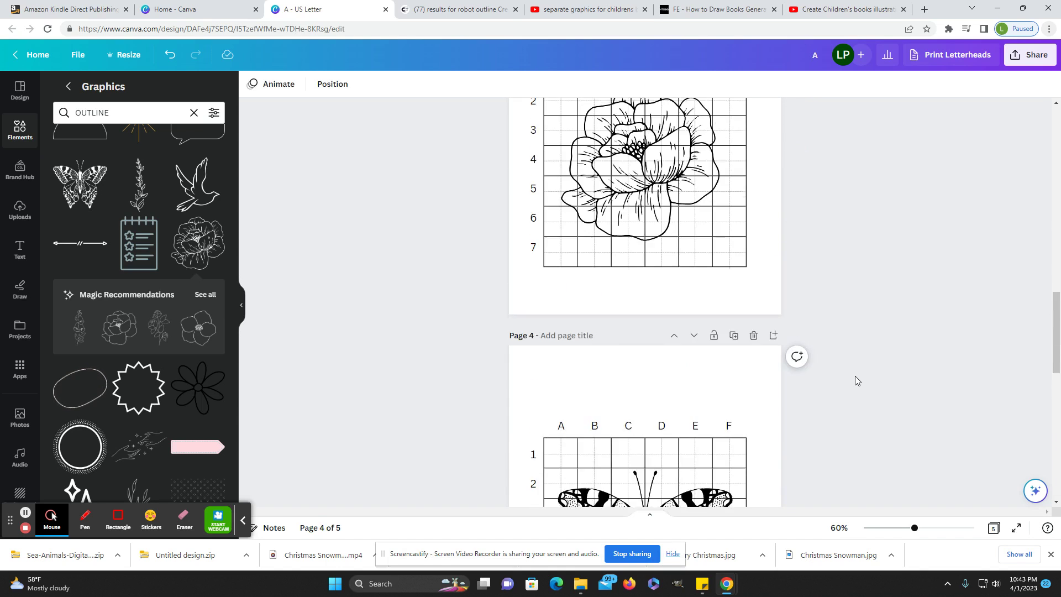
pyautogui.scroll(8, 855, 380)
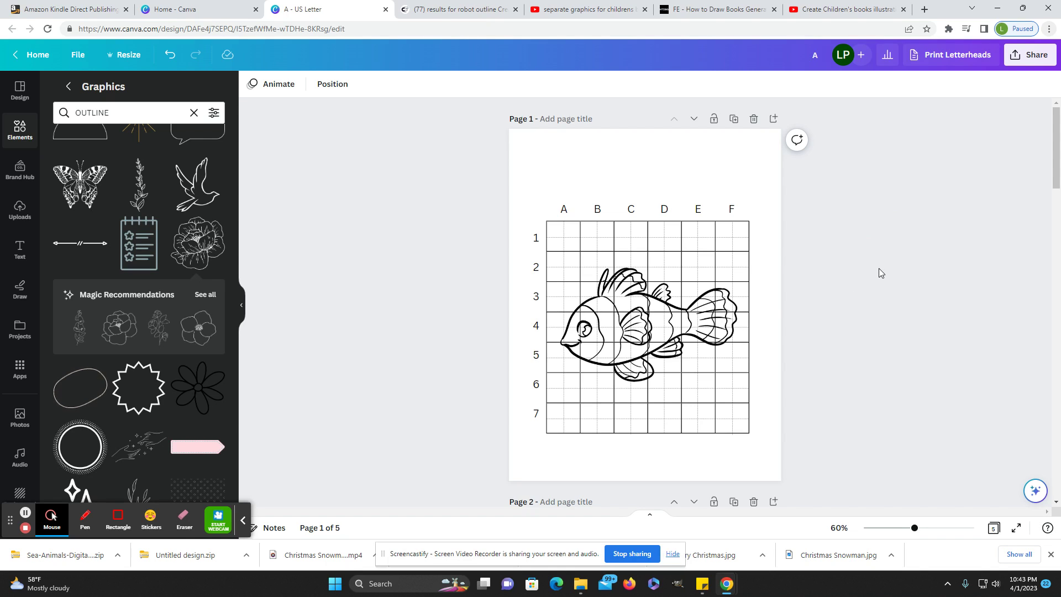
pyautogui.scroll(-10, 970, 301)
pyautogui.scroll(-8, 970, 302)
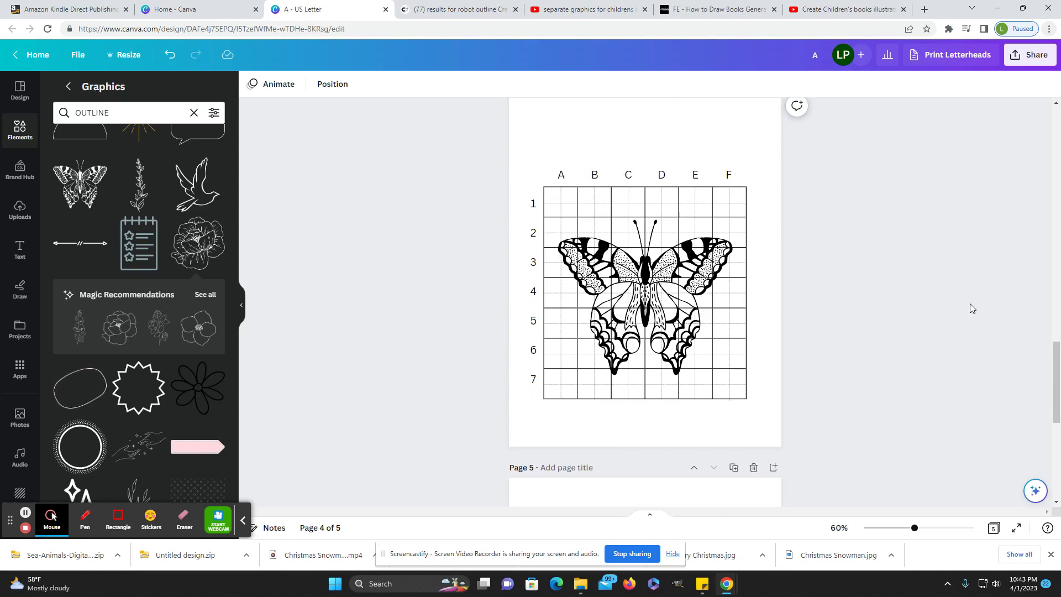
pyautogui.scroll(-5, 969, 303)
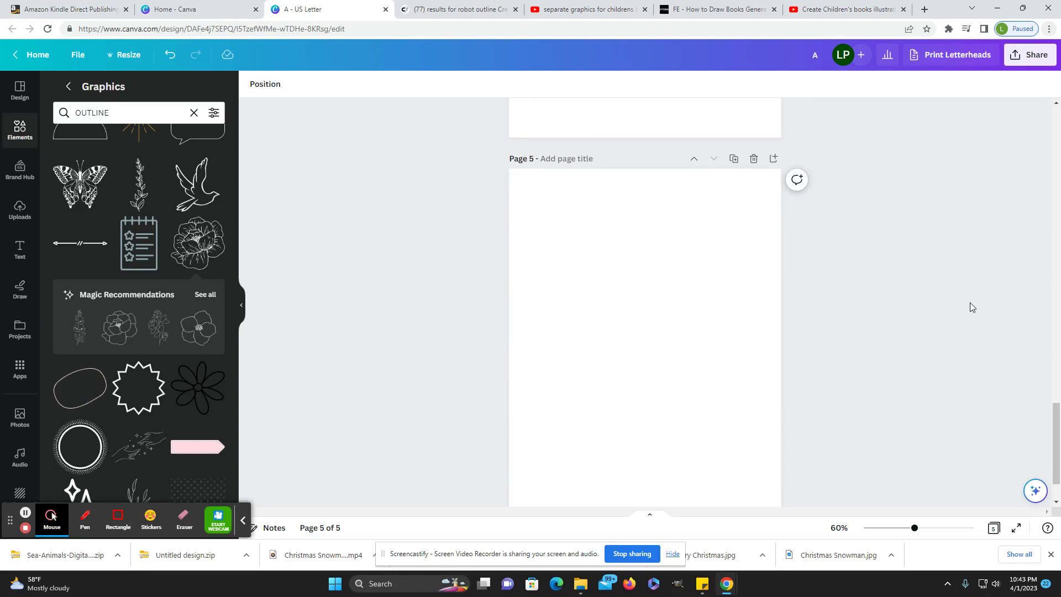
pyautogui.scroll(-1, 970, 303)
pyautogui.scroll(6, 970, 302)
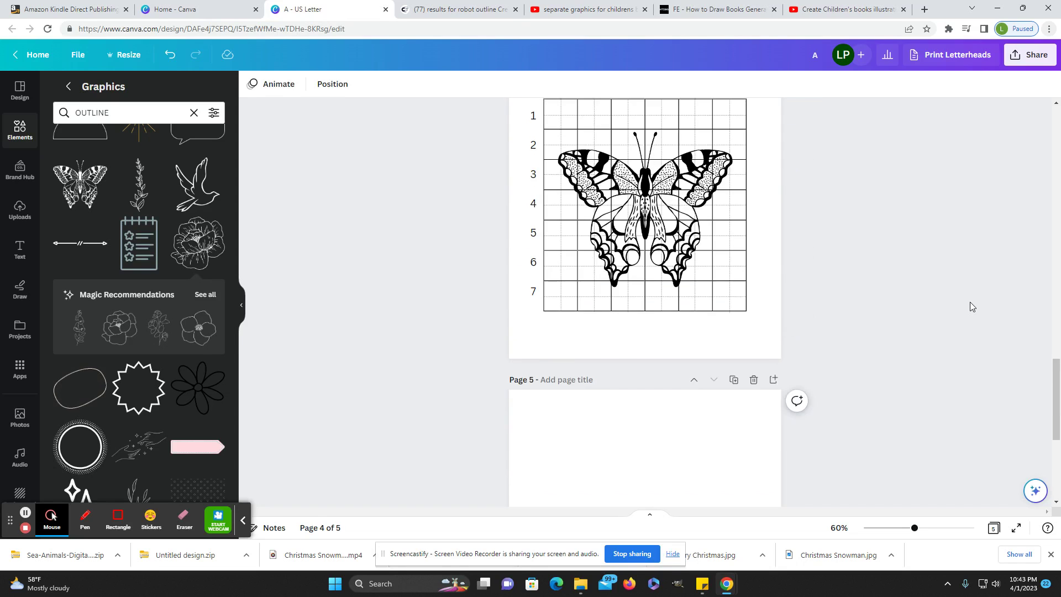
pyautogui.scroll(15, 969, 299)
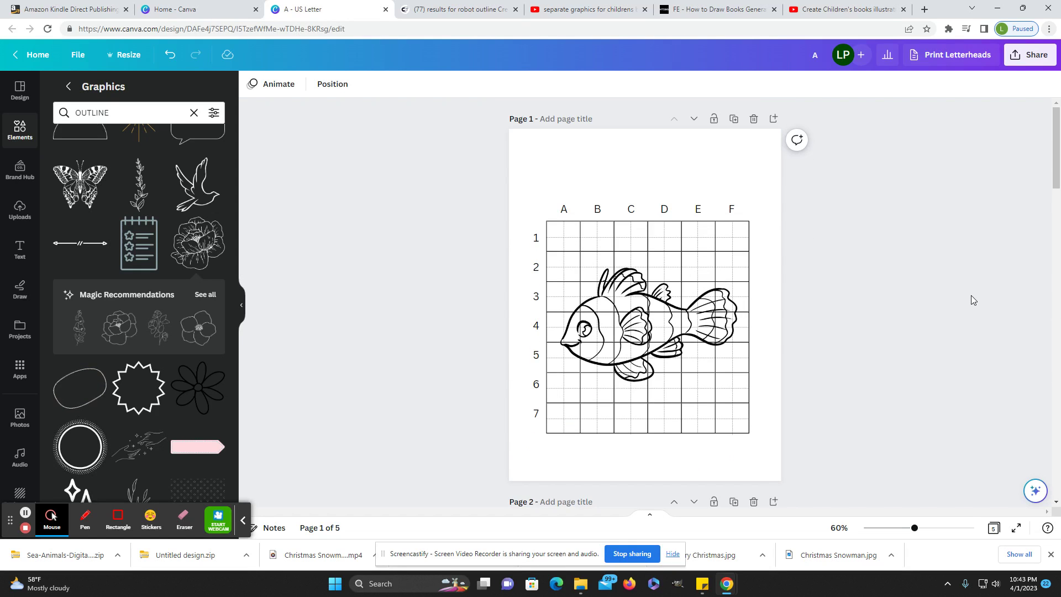
# - Examine the layout of all five pages at 36% zoom, comparing the drawings on their grids
pyautogui.moveTo(914, 528); pyautogui.dragTo(899, 528)
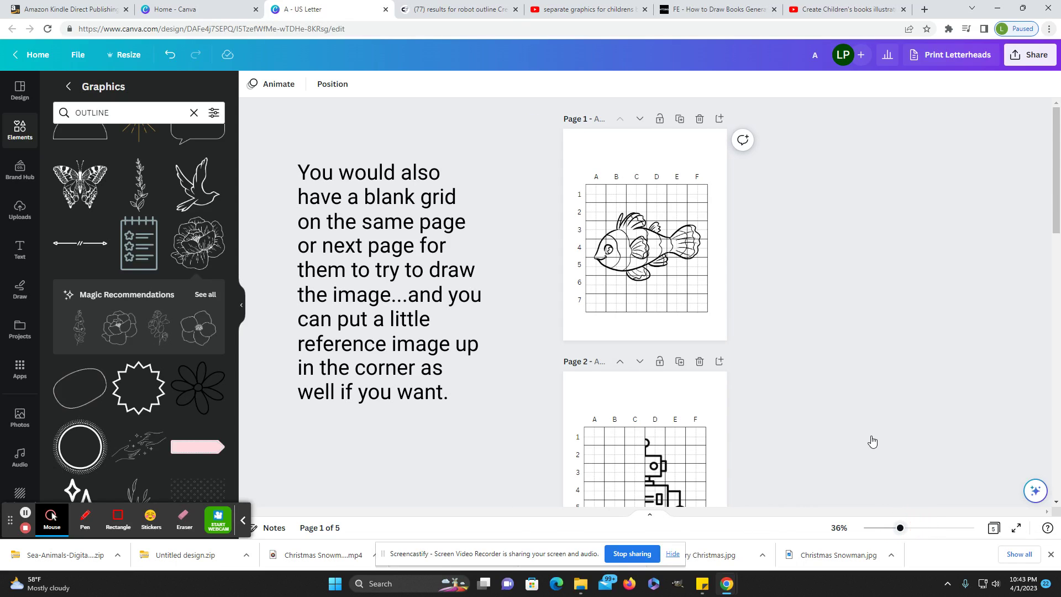
pyautogui.scroll(-6, 871, 432)
pyautogui.scroll(5, 870, 429)
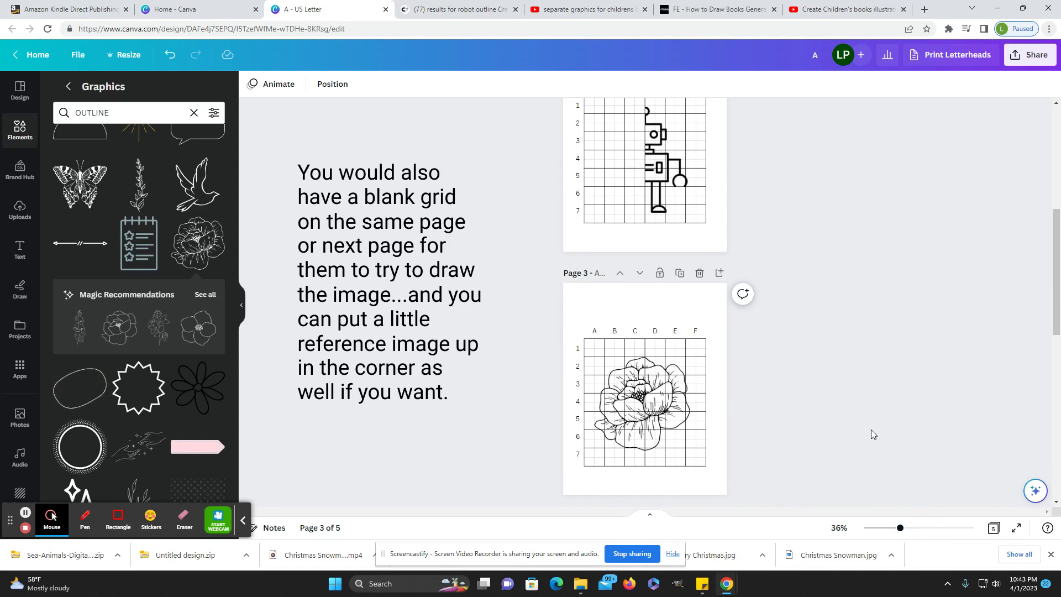
pyautogui.scroll(-3, 873, 429)
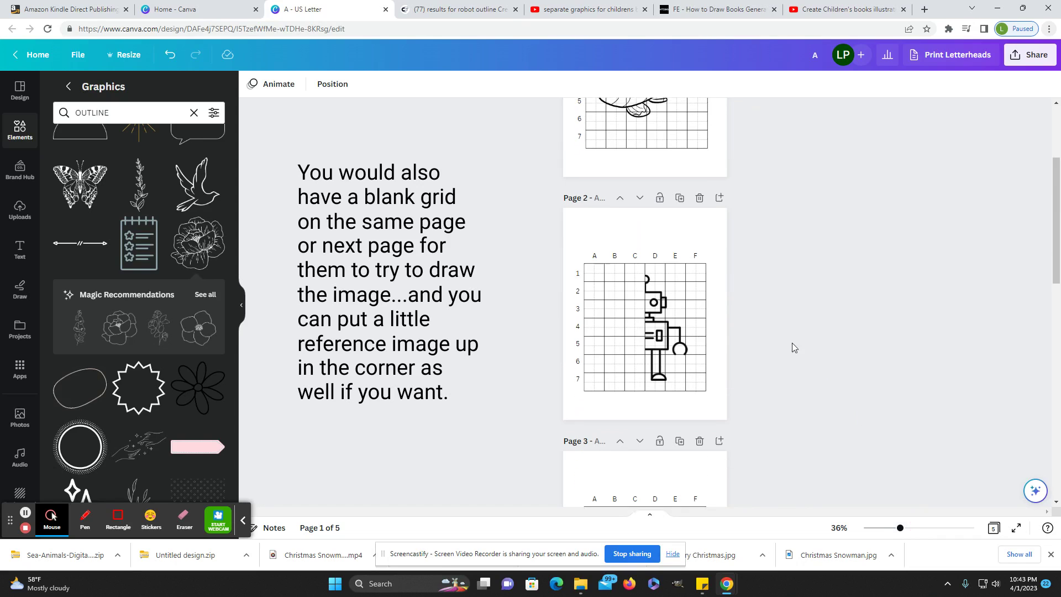
pyautogui.scroll(2, 817, 201)
pyautogui.scroll(-10, 850, 210)
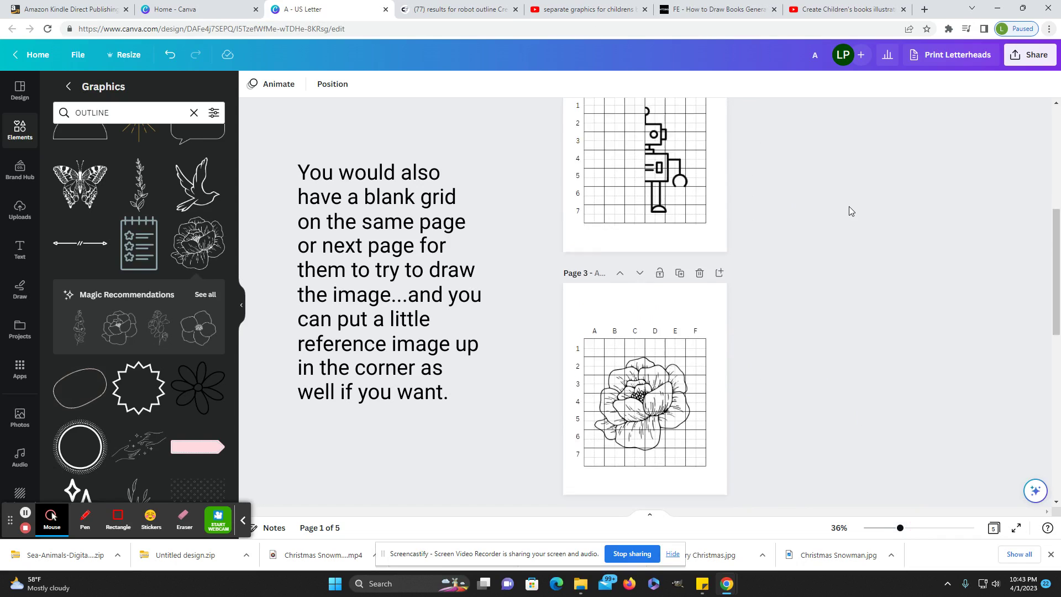
pyautogui.scroll(10, 849, 212)
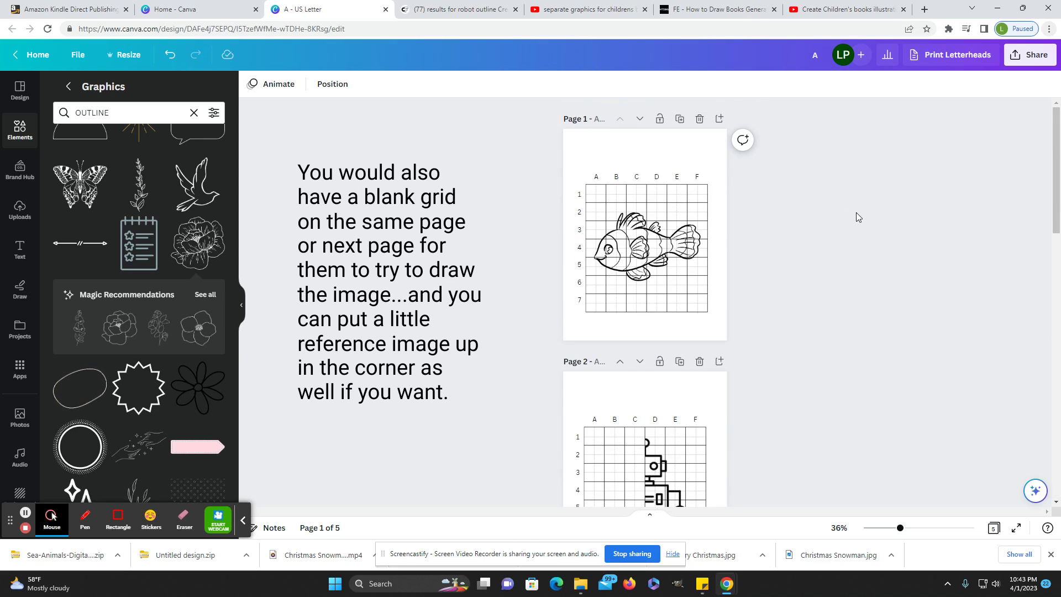
pyautogui.scroll(-3, 854, 213)
pyautogui.scroll(-3, 777, 277)
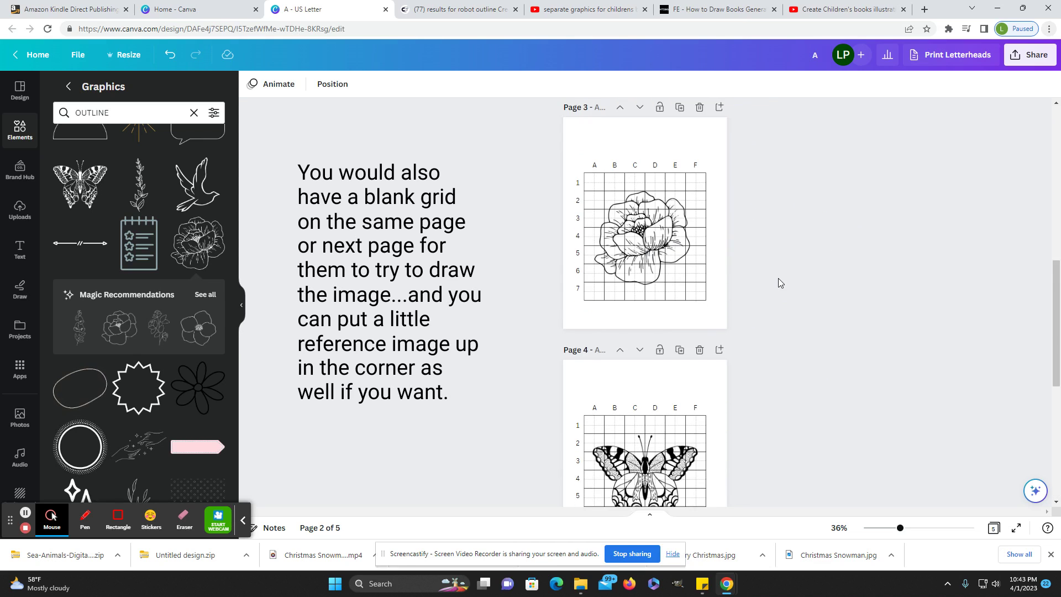
pyautogui.scroll(4, 778, 276)
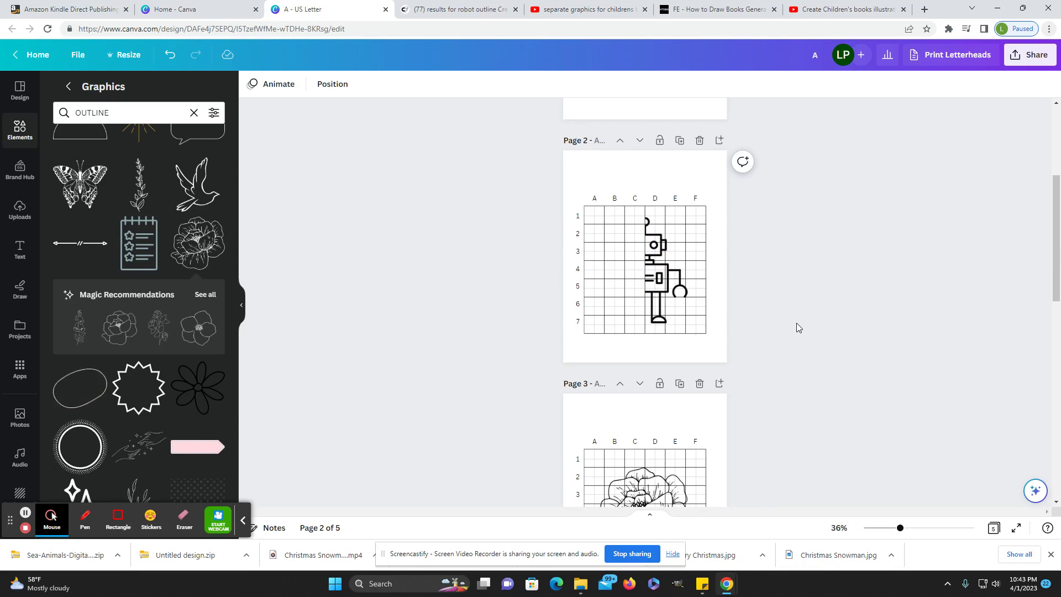
pyautogui.scroll(-3, 796, 327)
pyautogui.scroll(-3, 796, 328)
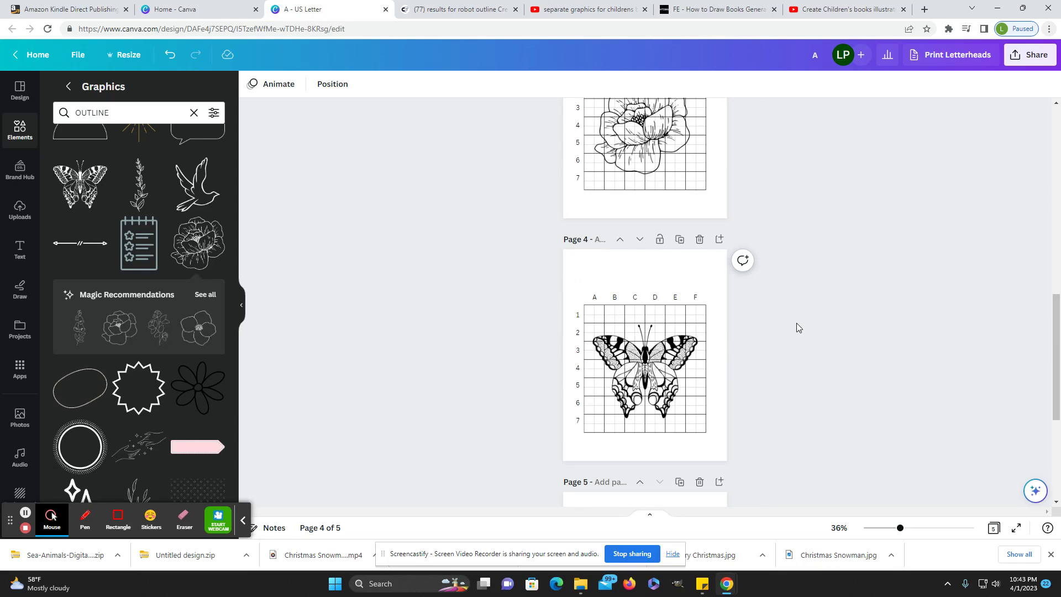
pyautogui.scroll(-5, 796, 324)
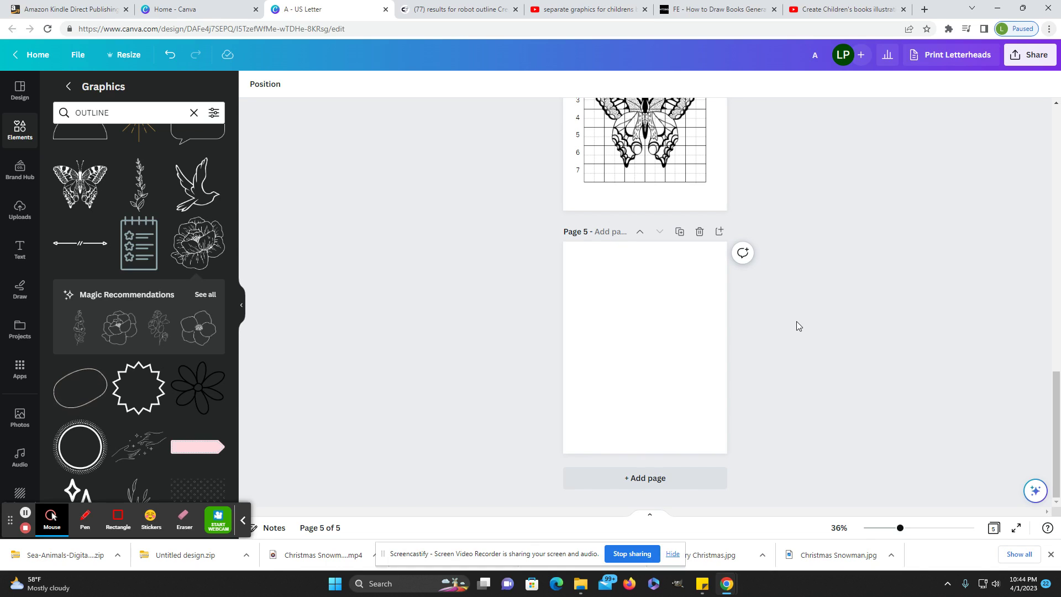
pyautogui.scroll(20, 797, 323)
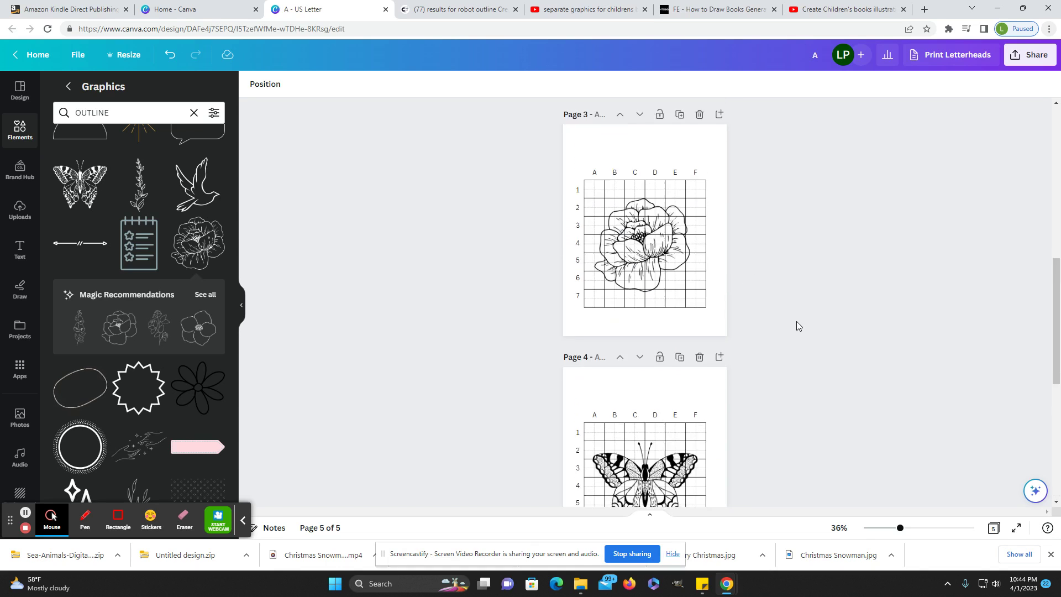